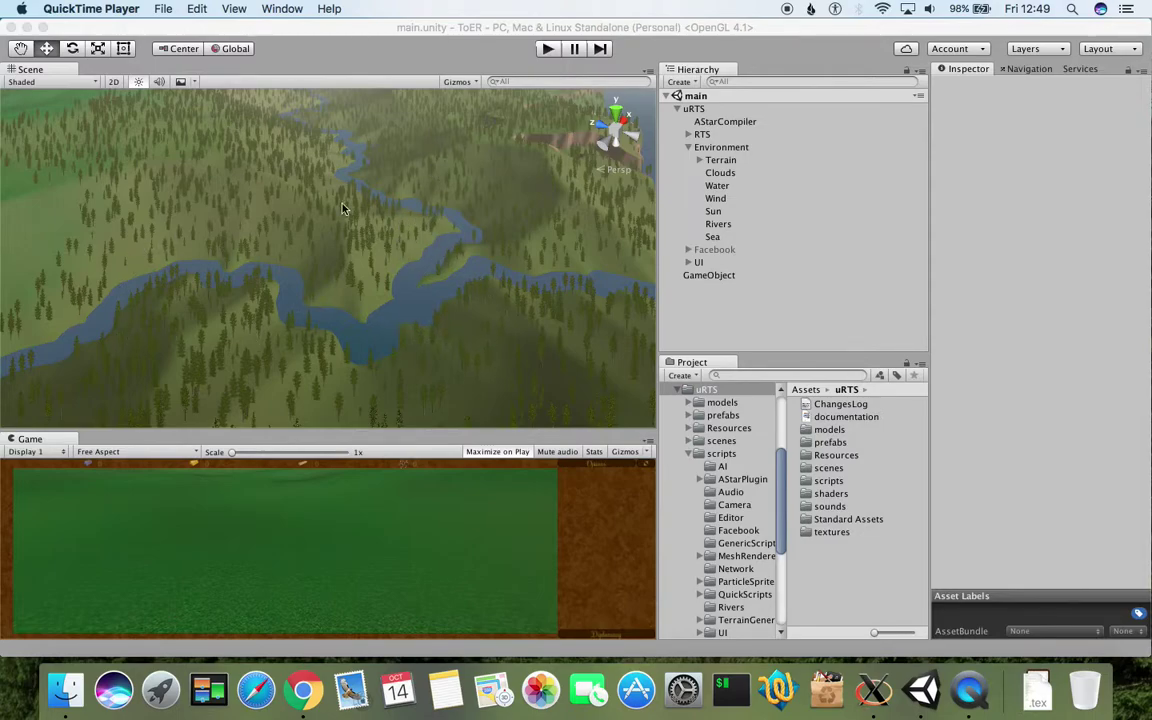
- Look over the river network in the main scene and run the scene in Play mode
scroll(436, 254, "down", 5)
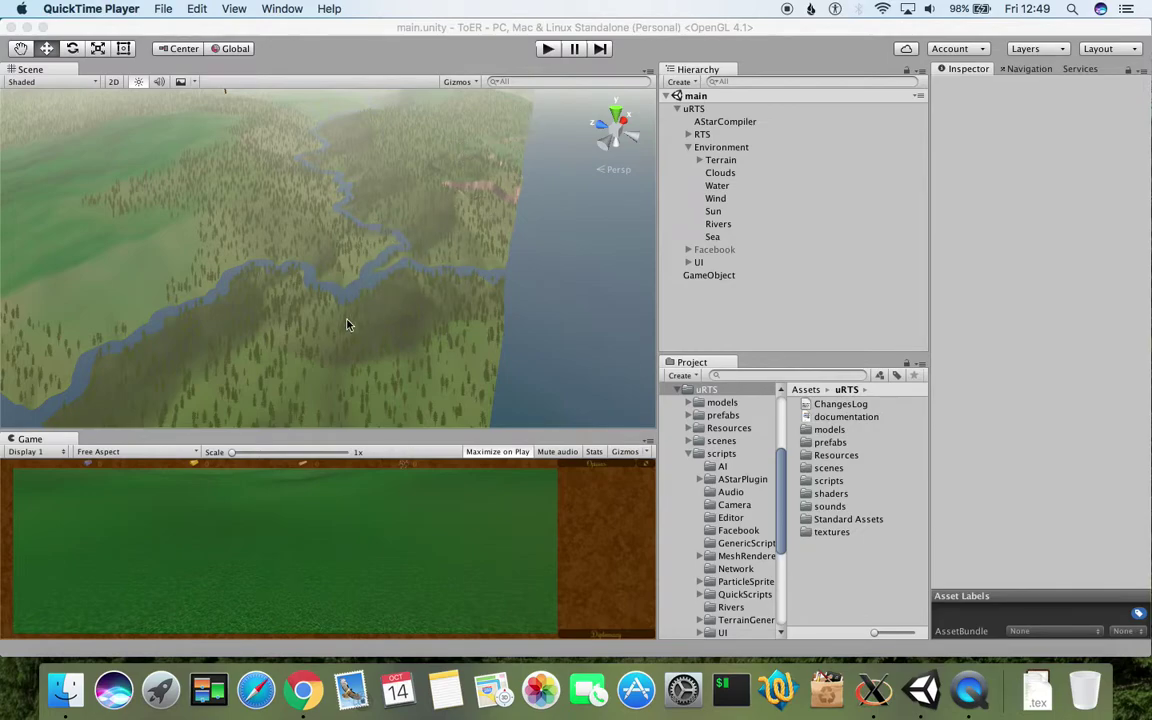
scroll(365, 288, "up", 4)
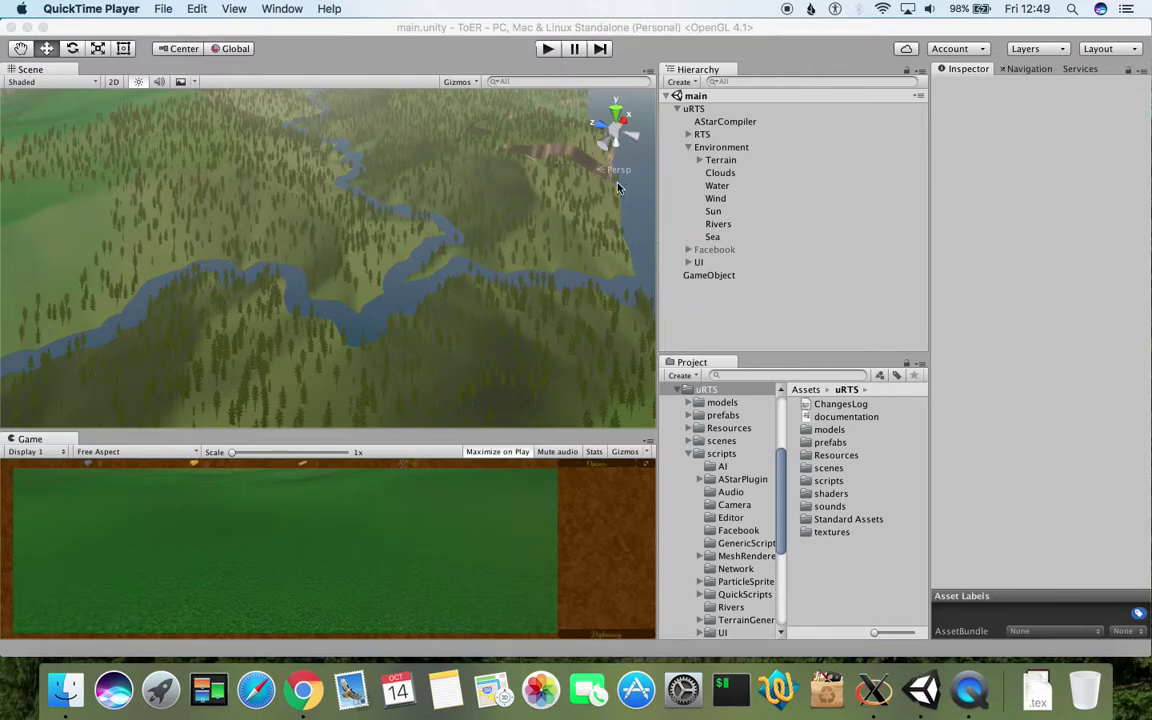
left_click(547, 49)
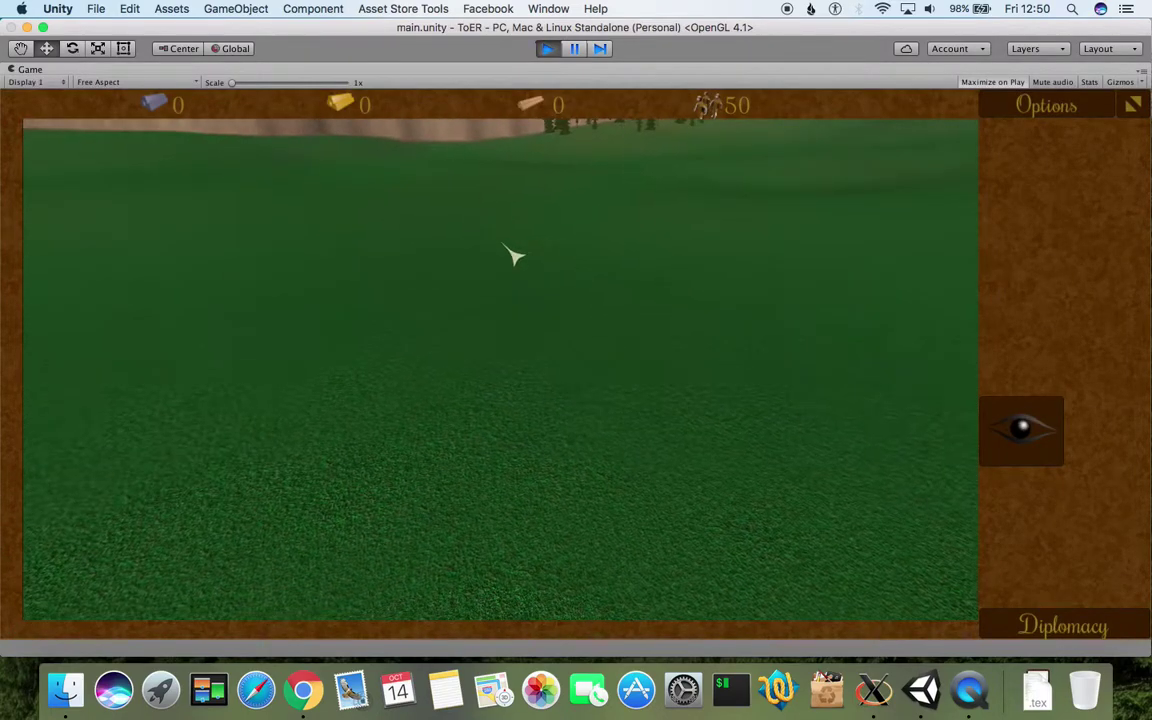
- Survey the grassland and tree groups in the running game, raising the camera and flying towards the nearest river
right_click_drag(734, 227, 265, 282)
right_click_drag(648, 424, 530, 300)
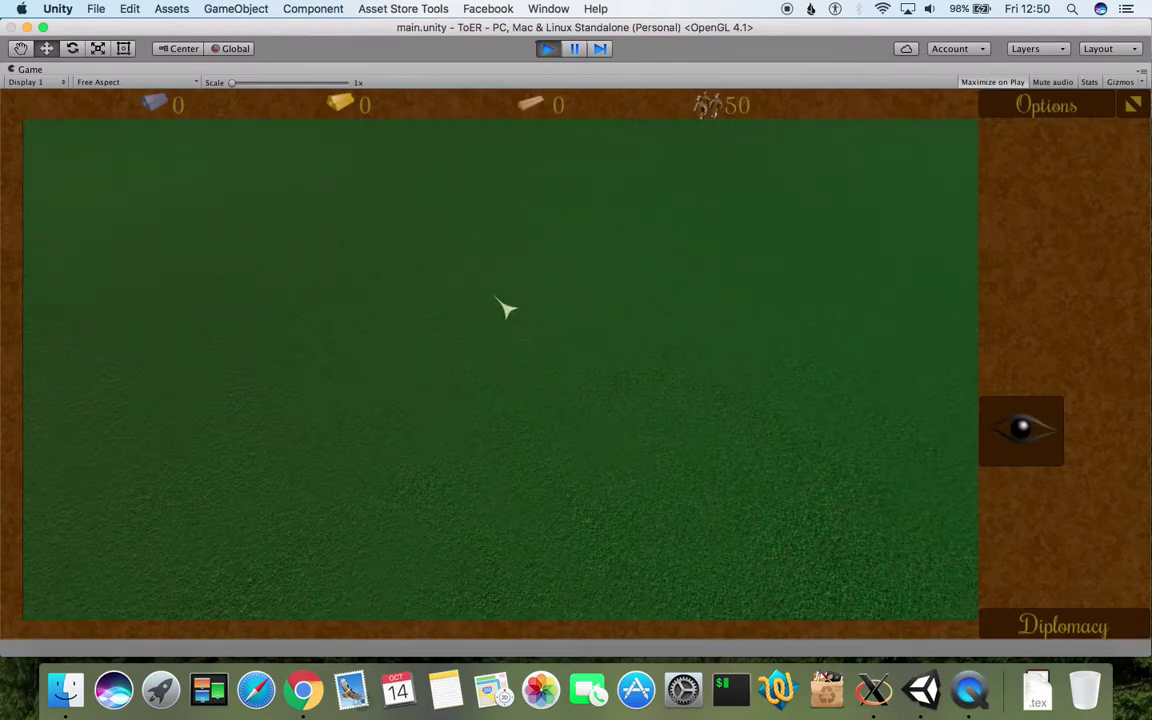
scroll(496, 298, "down", 5)
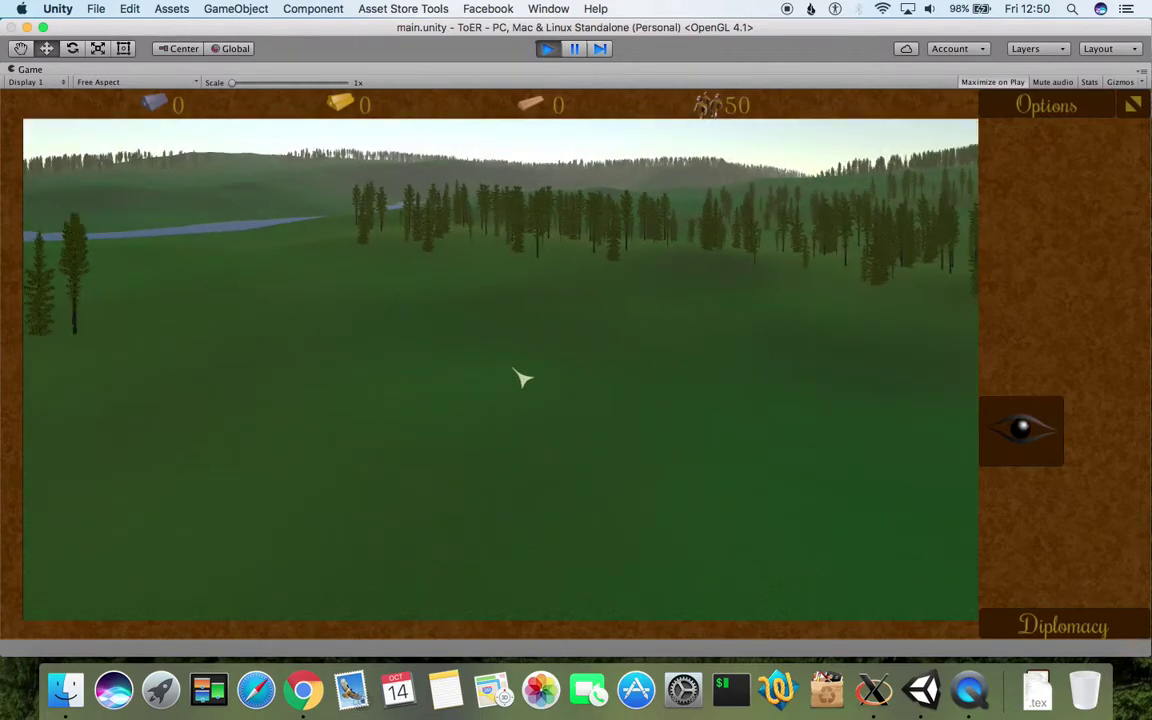
right_click_drag(650, 342, 440, 296)
right_click_drag(523, 359, 499, 300)
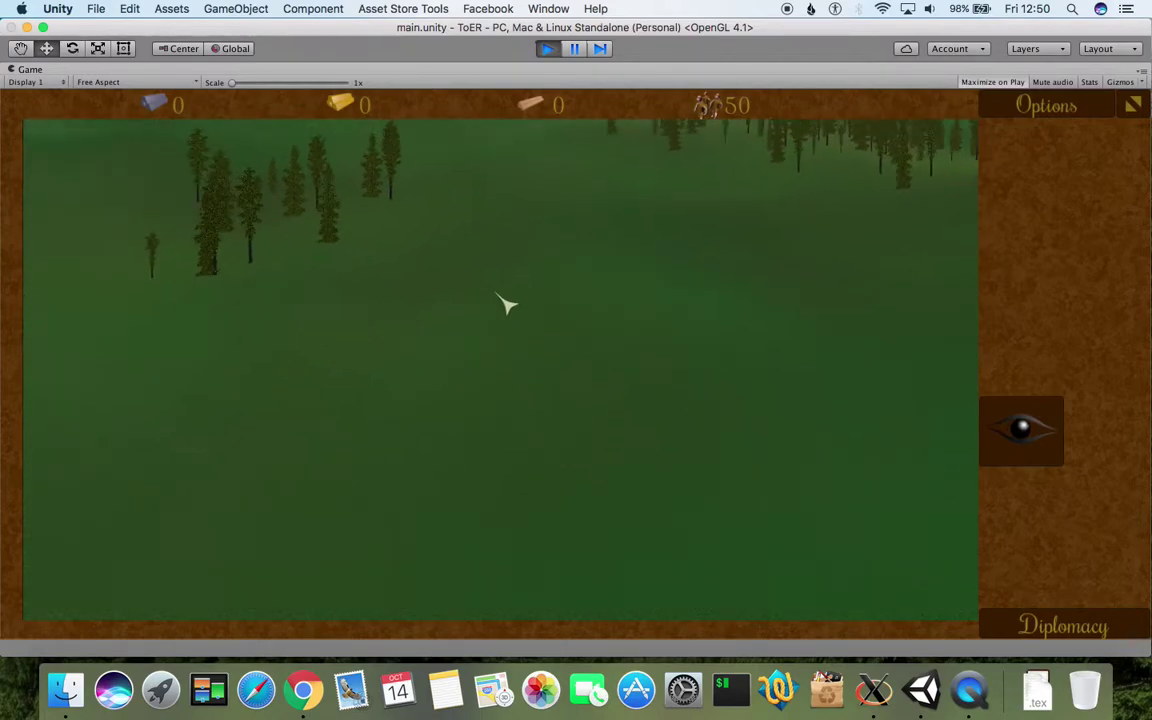
scroll(507, 304, "down", 5)
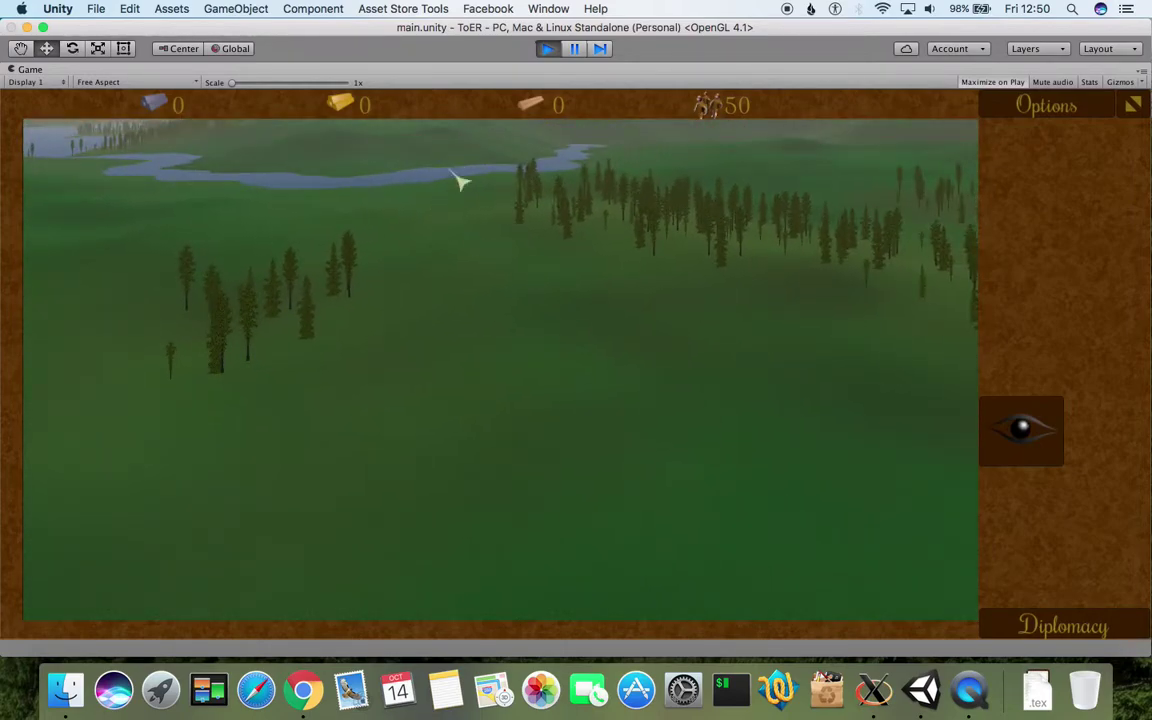
right_click_drag(449, 170, 465, 373)
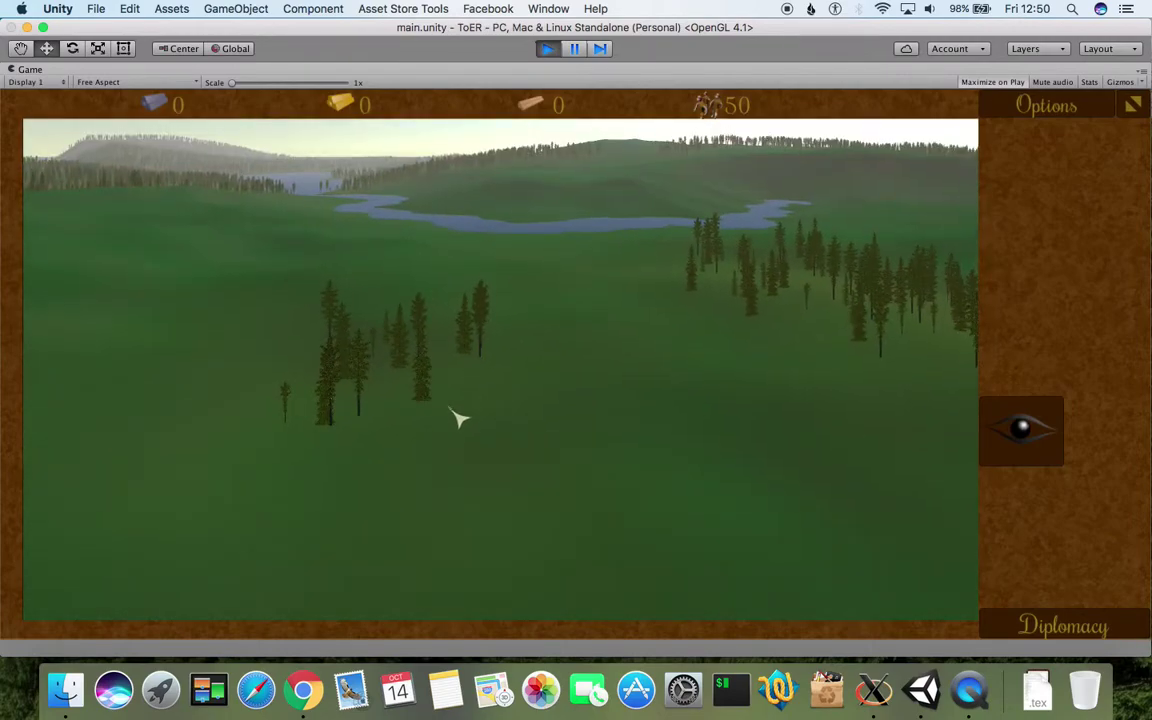
key("w")
key("w")
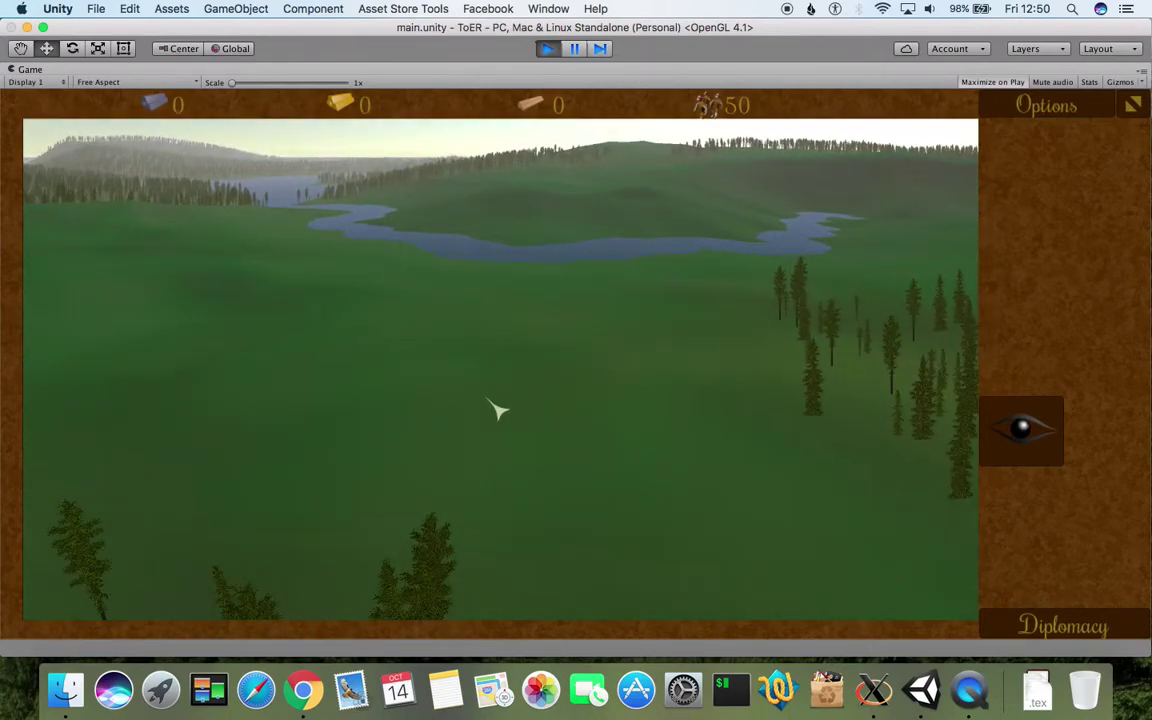
right_click_drag(486, 398, 588, 388)
key("w")
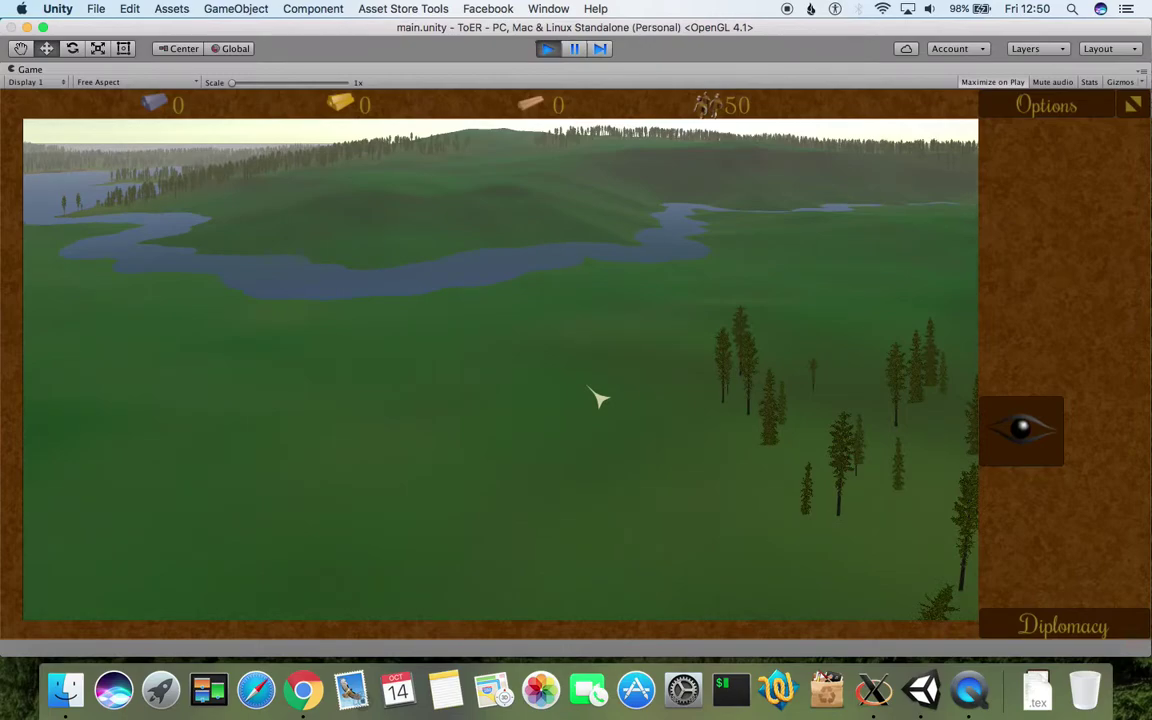
key("w")
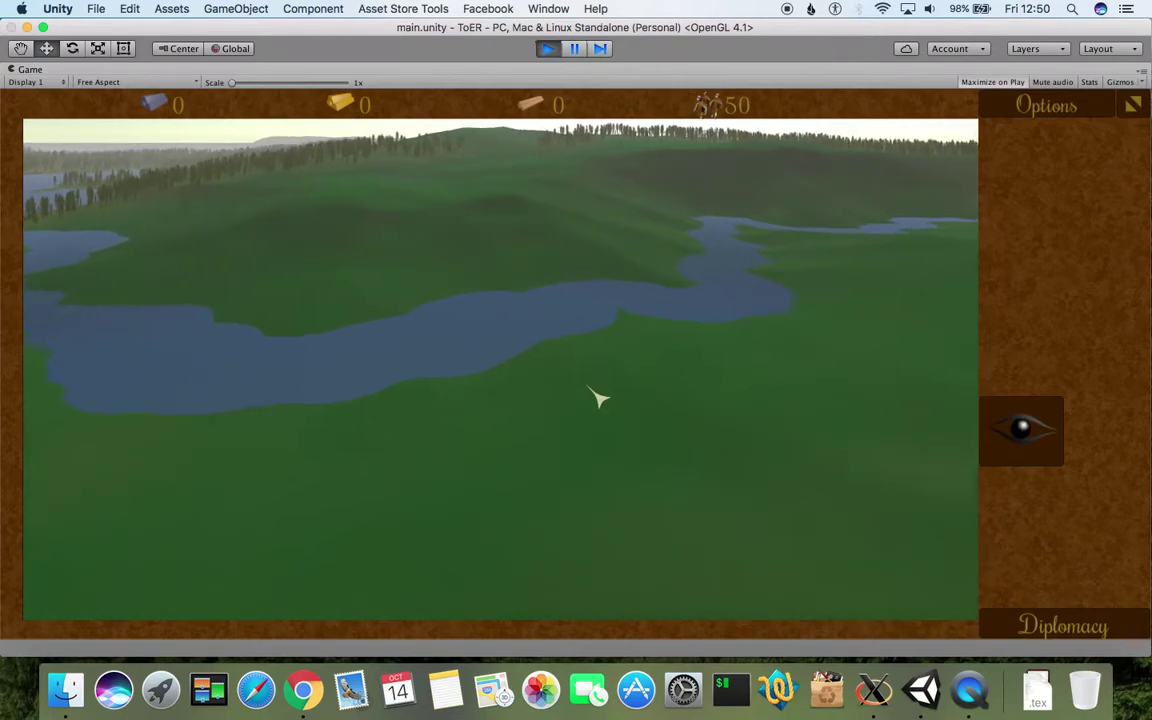
- Examine the river's water surface and banks from close range, turning the game camera along both shores
key("w")
right_click_drag(474, 383, 150, 280)
key("w")
key("w")
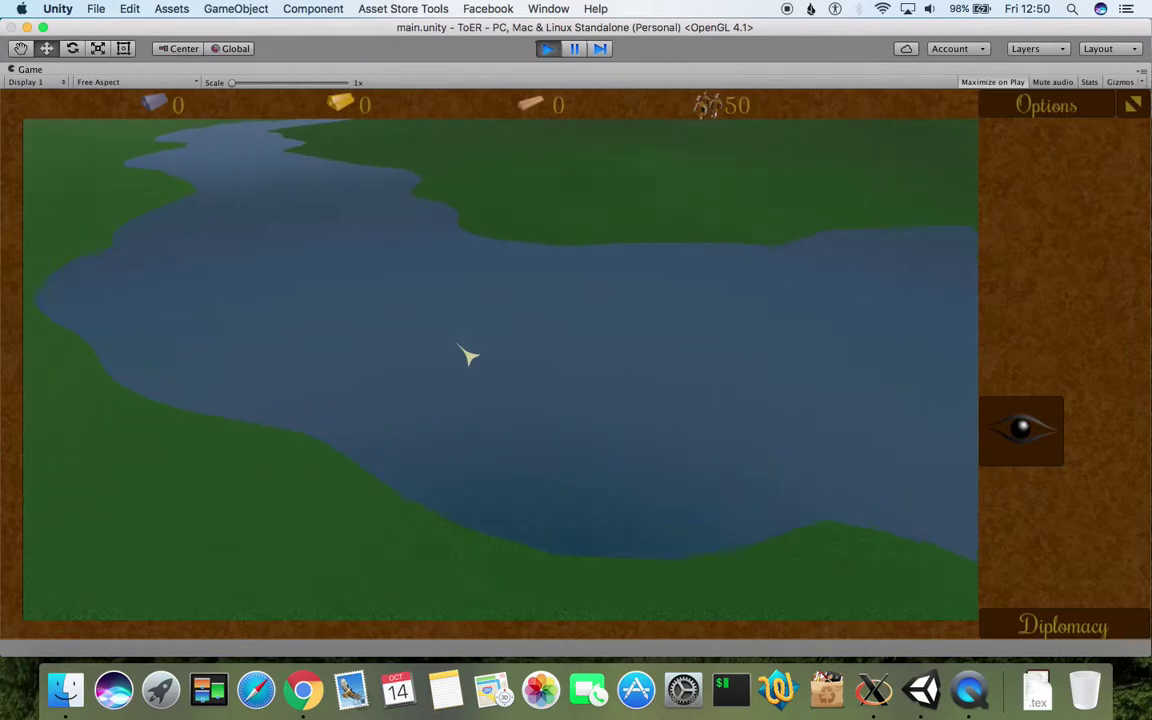
right_click_drag(458, 345, 382, 326)
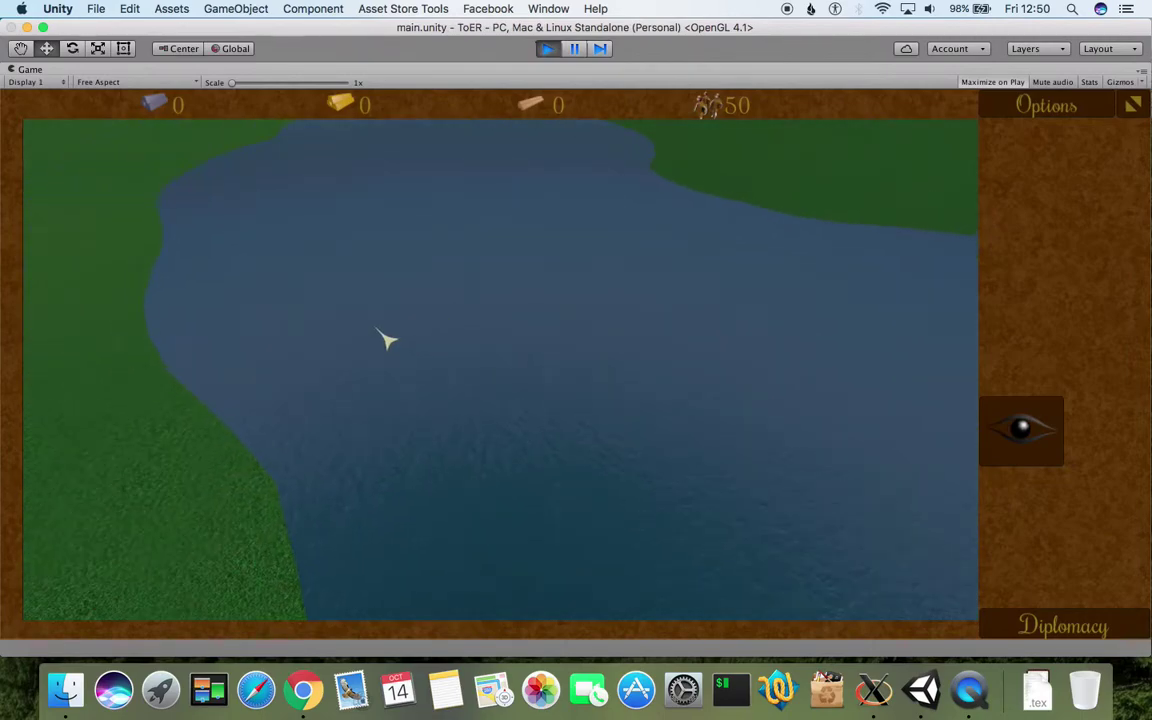
scroll(382, 326, "up", 4)
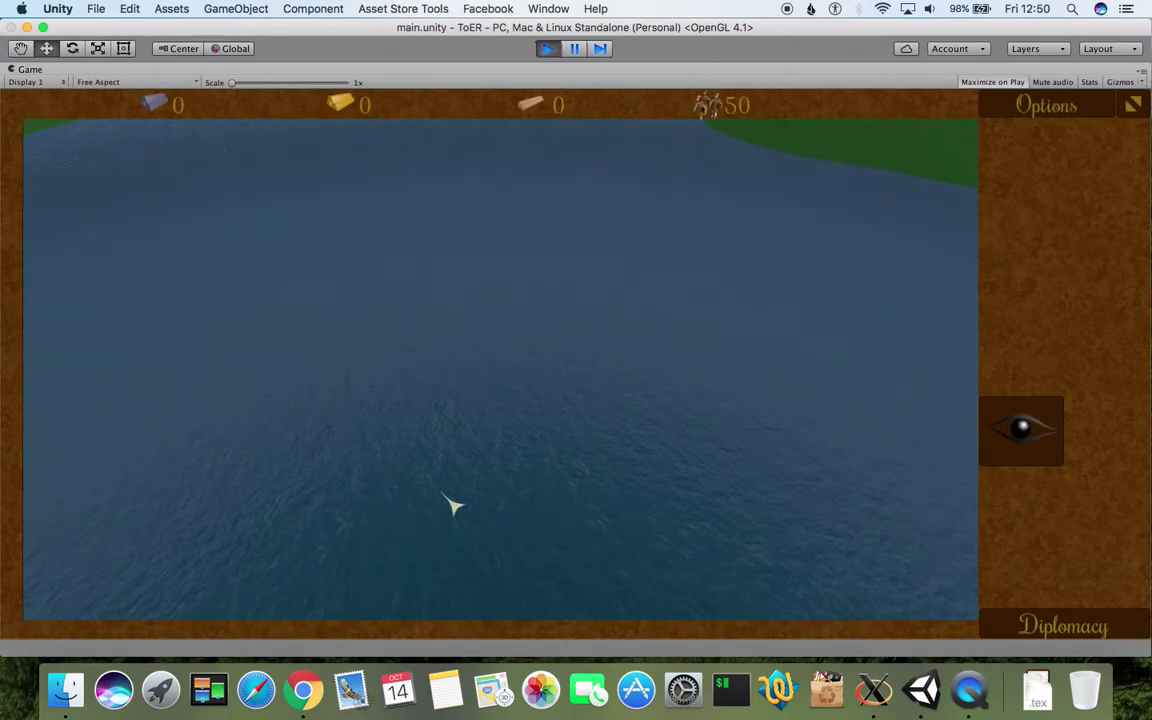
right_click_drag(364, 358, 685, 458)
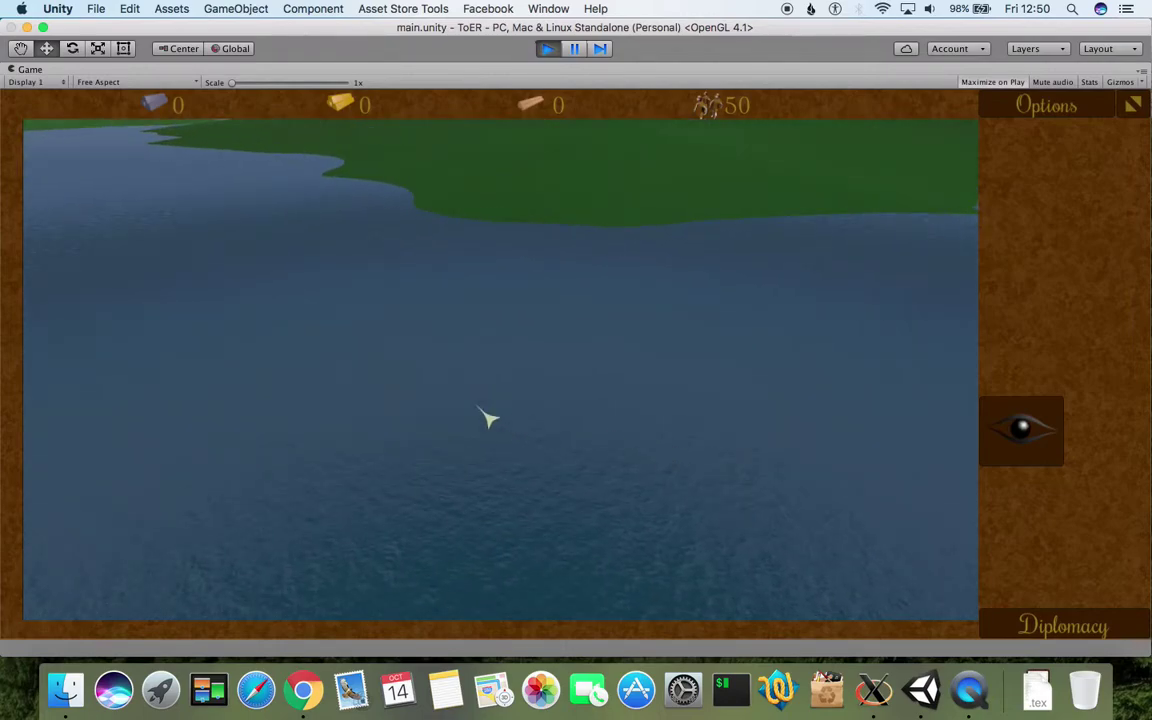
right_click_drag(322, 383, 741, 300)
right_click_drag(358, 369, 607, 314)
right_click_drag(545, 407, 408, 633)
- Examine the river's winding course across the grassland from a greater height, rotating the camera to follow it in both directions
scroll(606, 364, "down", 8)
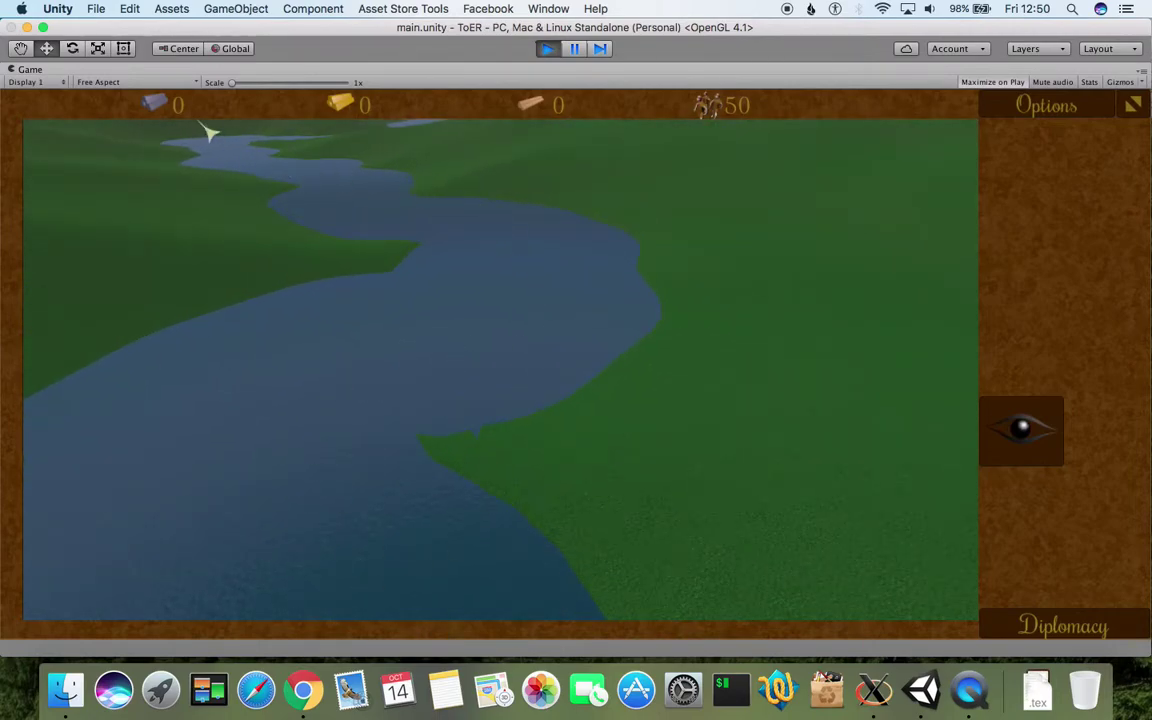
scroll(468, 296, "down", 5)
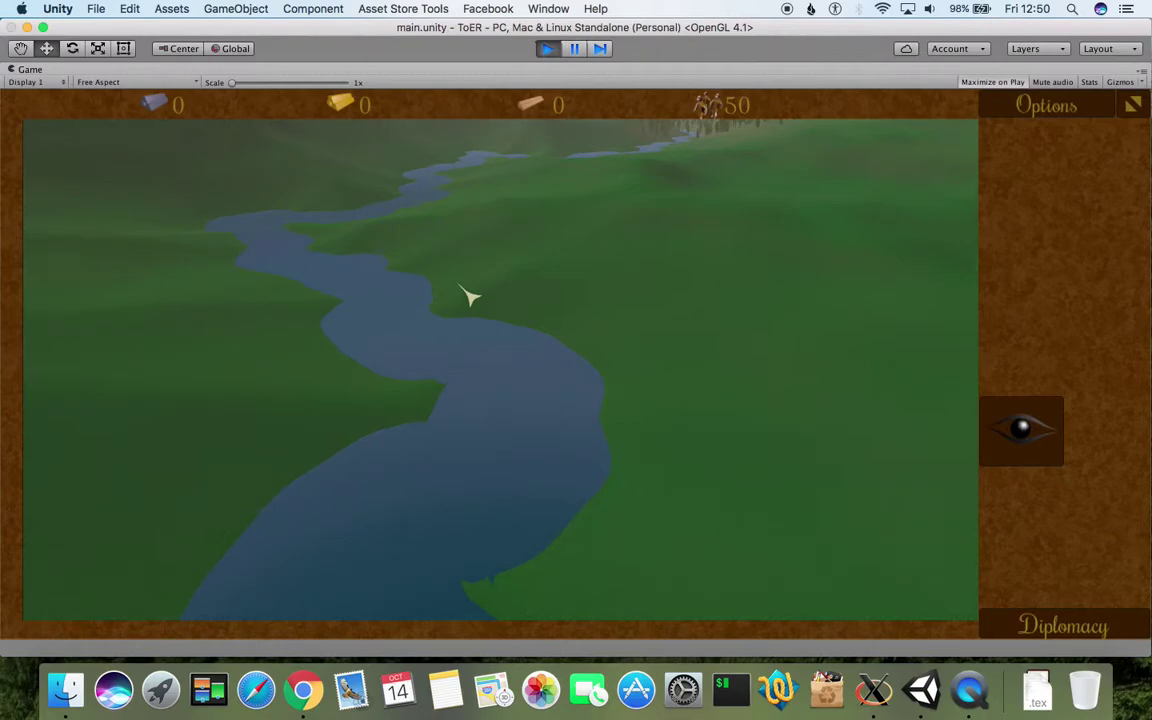
scroll(470, 298, "down", 5)
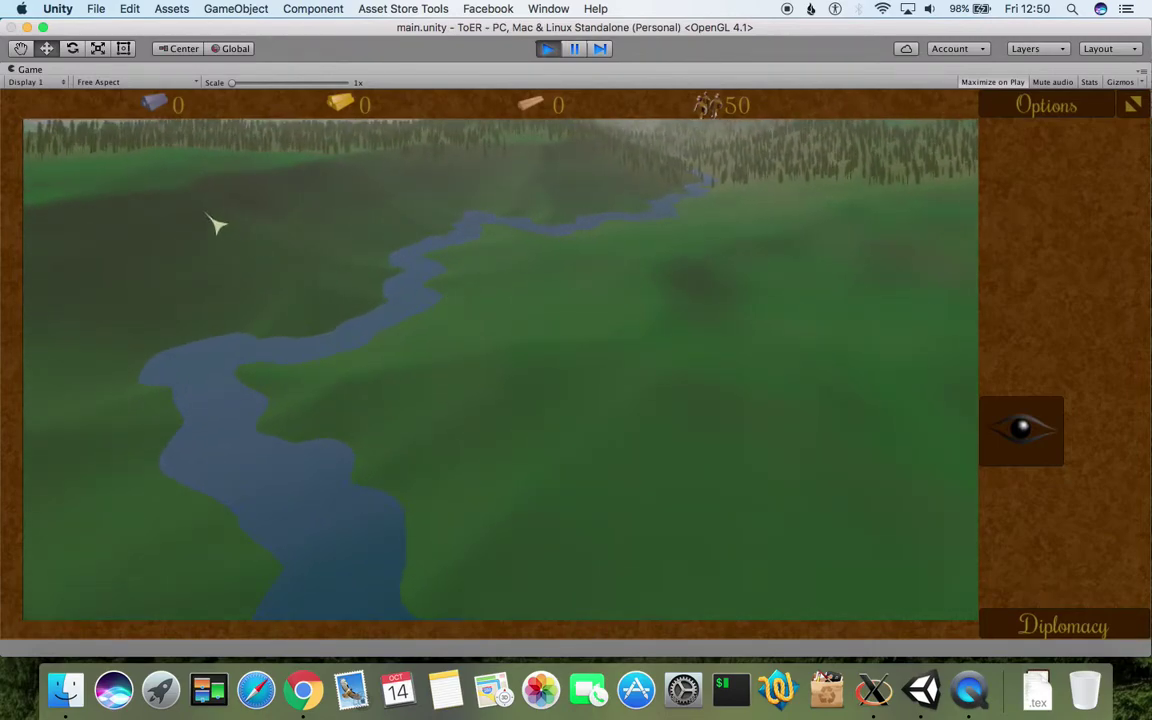
scroll(556, 312, "down", 2)
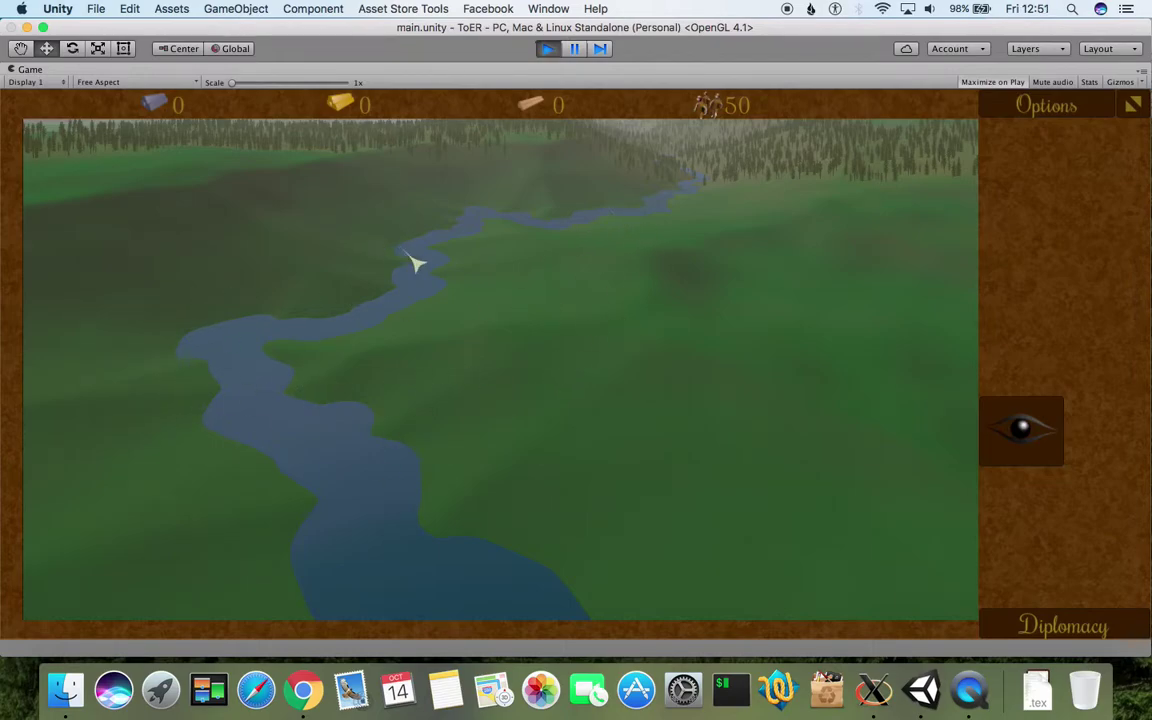
middle_click_drag(282, 443, 518, 486)
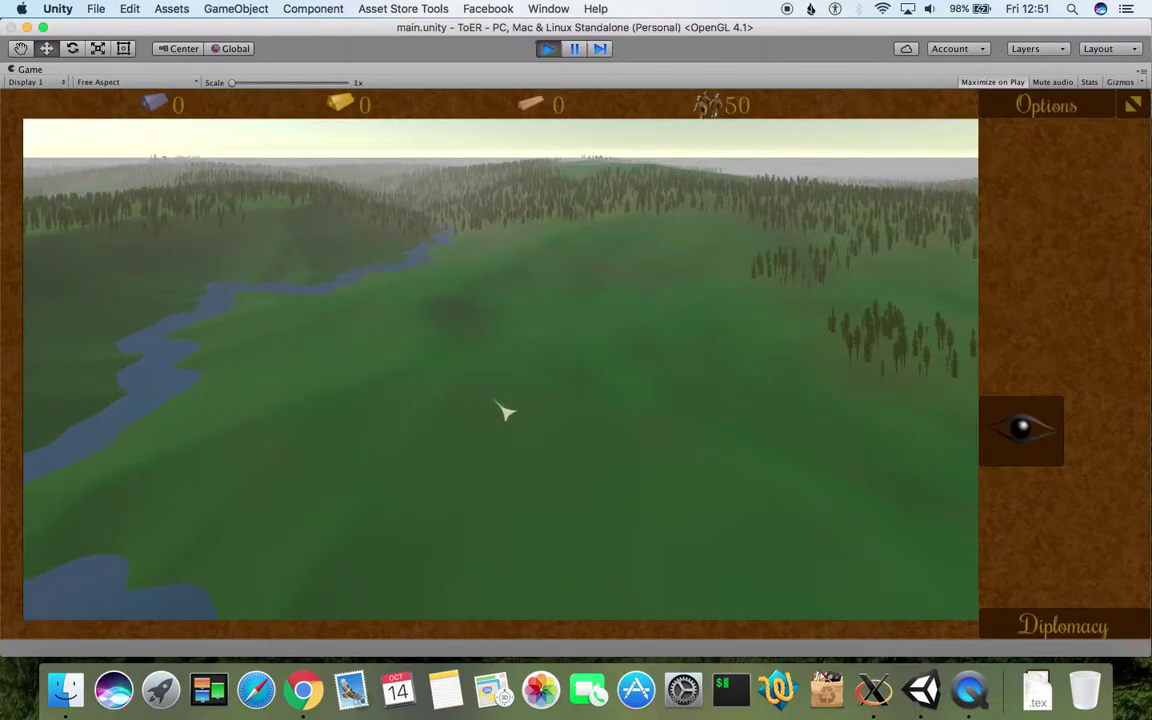
key("w")
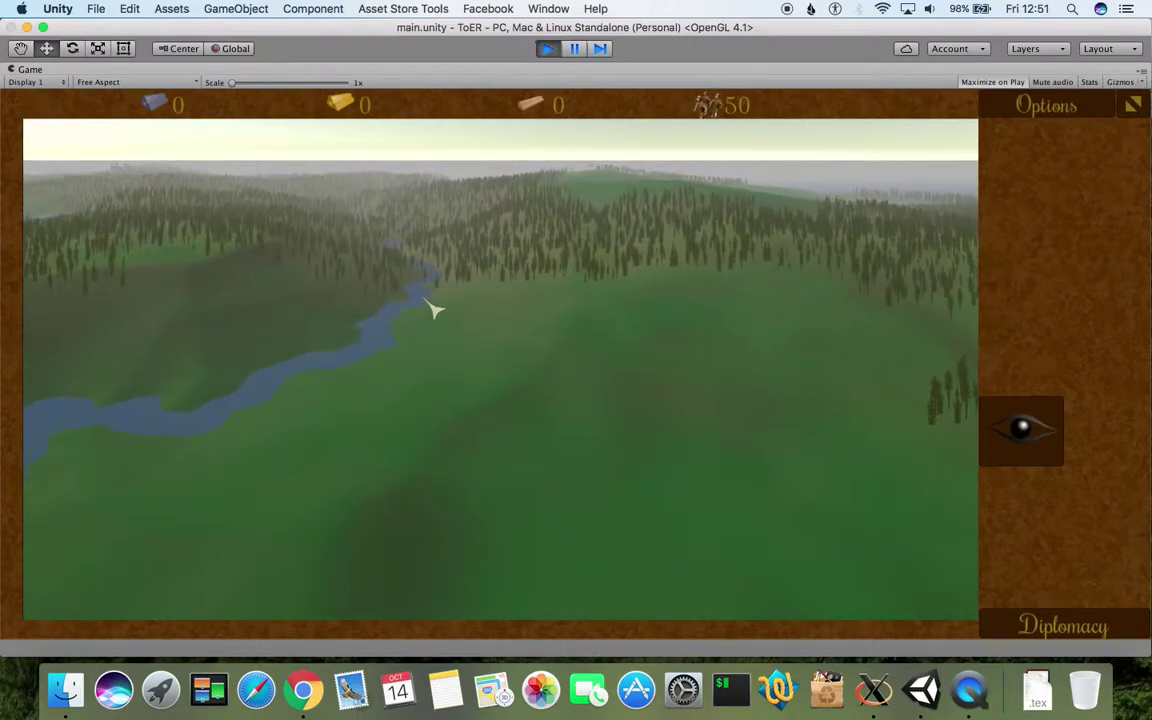
middle_click_drag(543, 365, 273, 365)
middle_click_drag(607, 452, 157, 429)
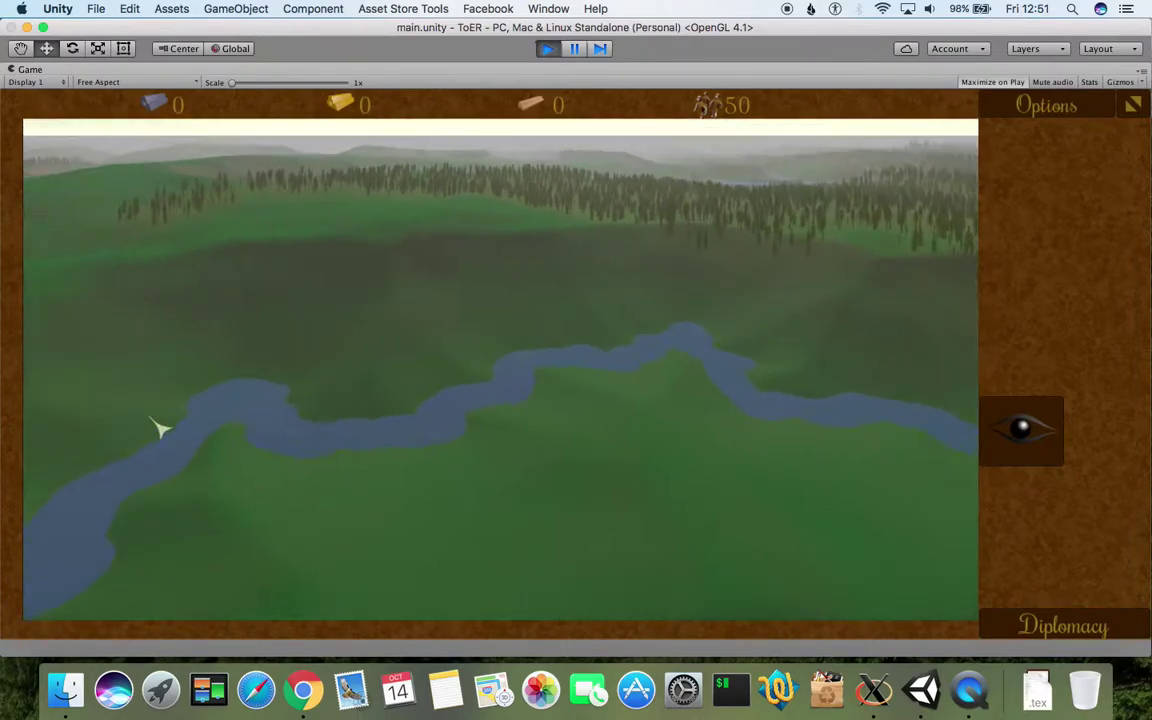
middle_click_drag(512, 436, 70, 430)
middle_click_drag(604, 445, 108, 443)
middle_click_drag(497, 446, 368, 437)
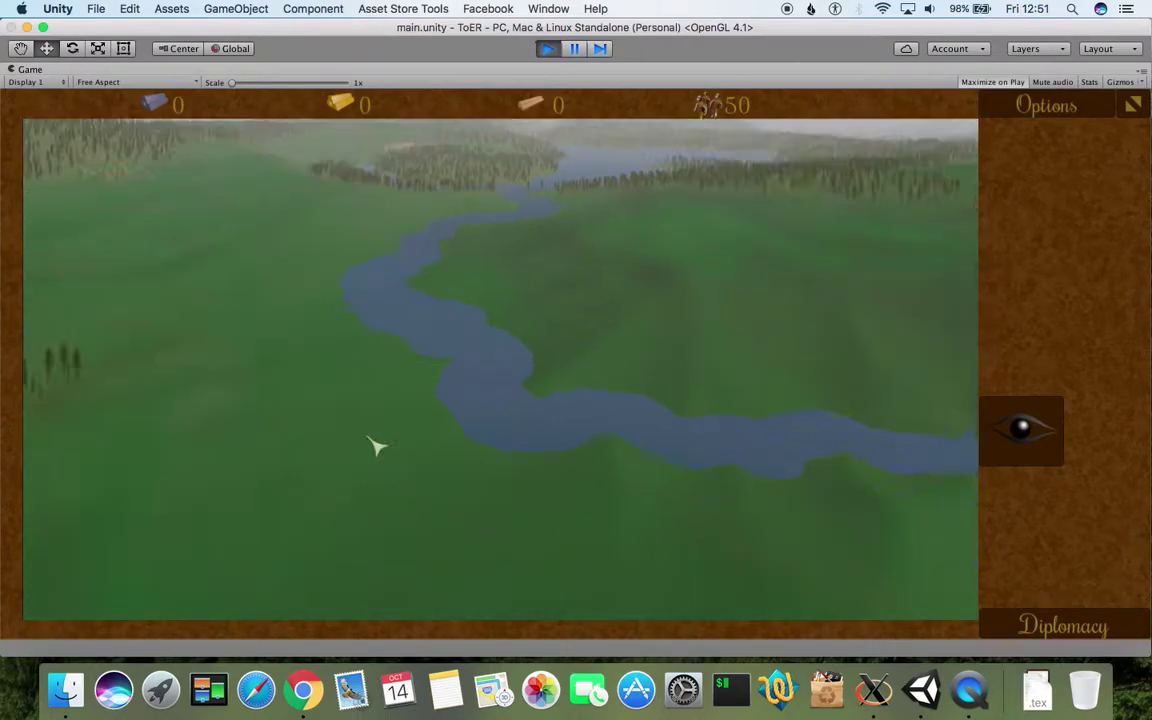
- Follow the river to the large lake and inspect the junction, the wooded shores and the river mouth beyond
key("w")
middle_click_drag(399, 373, 555, 329)
key("w")
key("w")
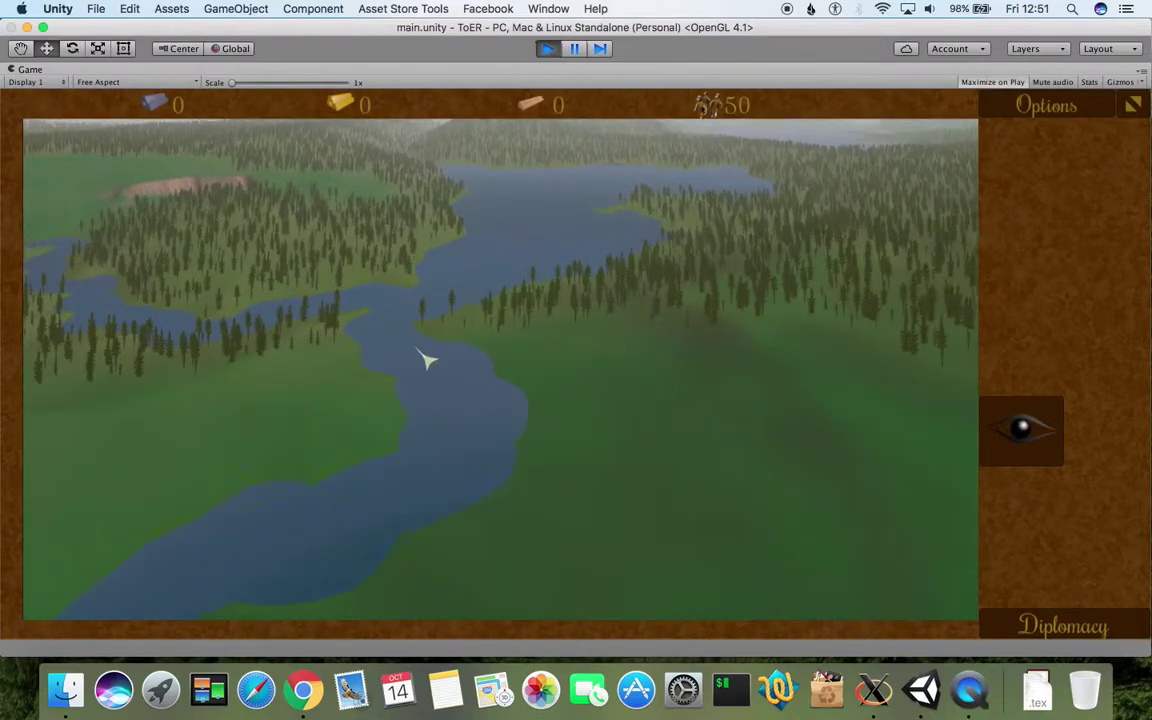
middle_click_drag(493, 289, 259, 298)
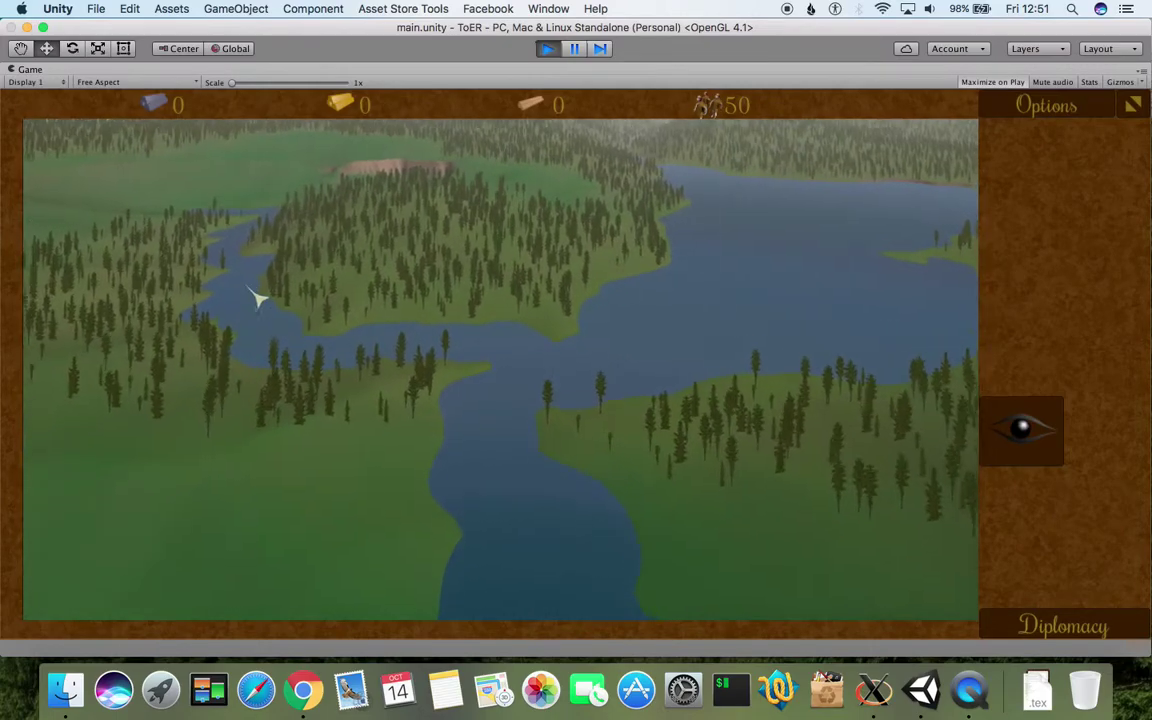
key("w")
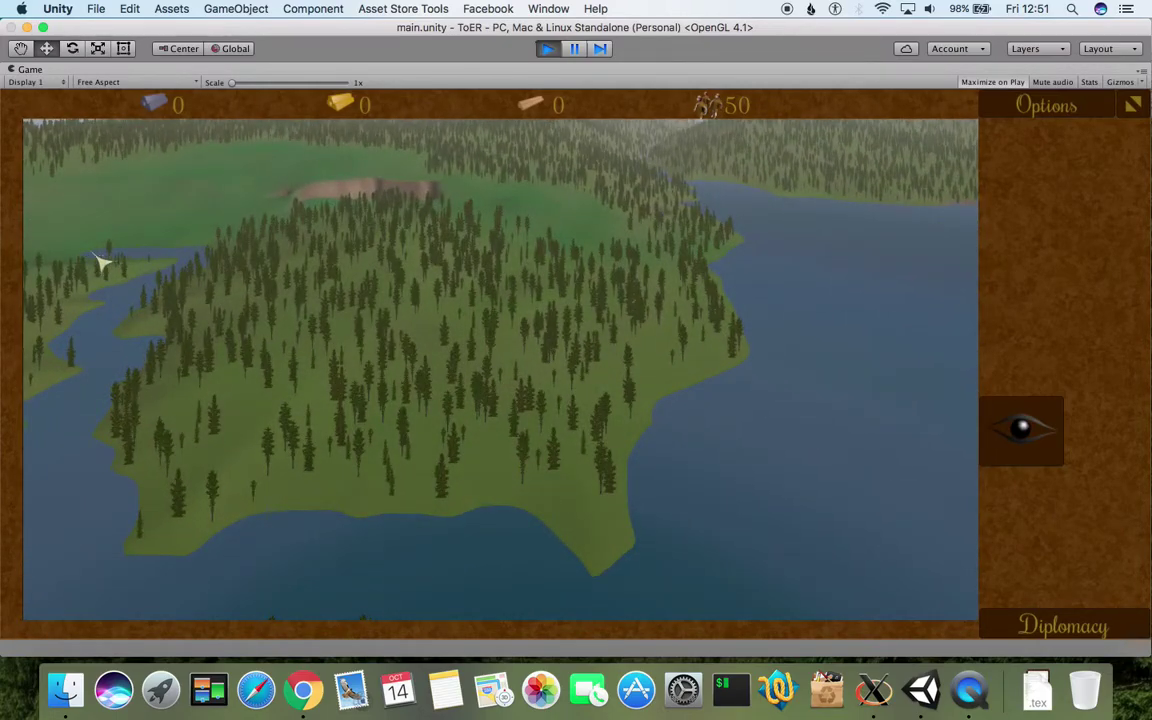
key("w")
middle_click_drag(545, 496, 779, 511)
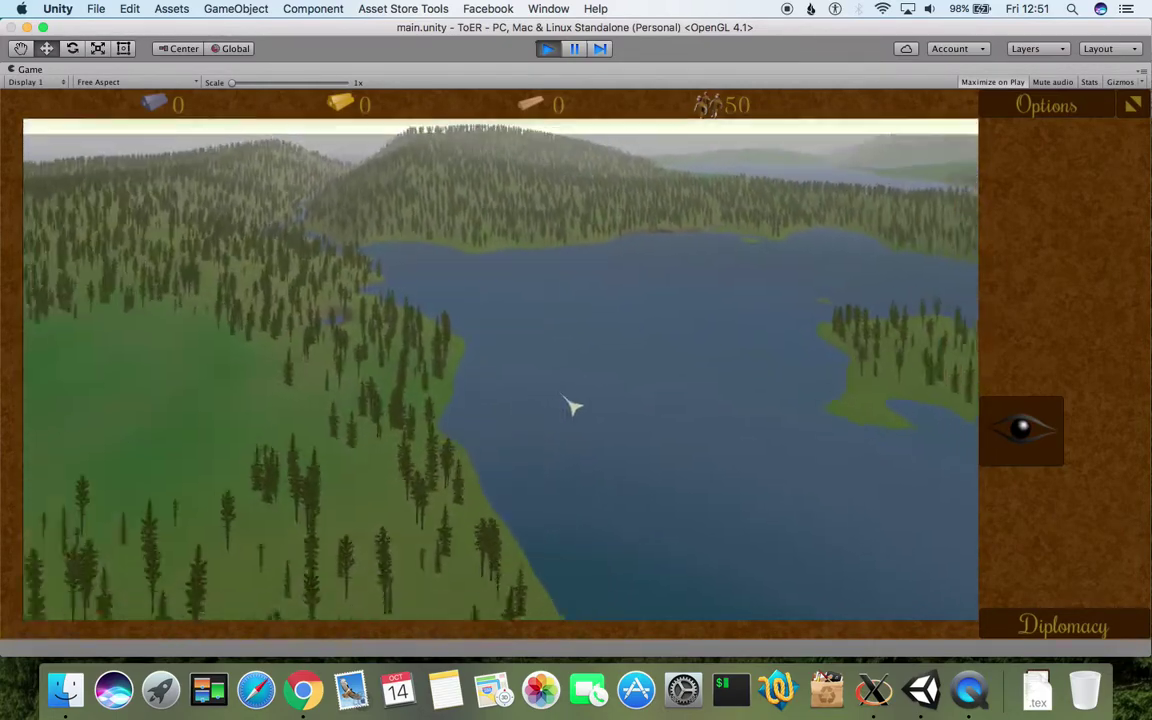
key("w")
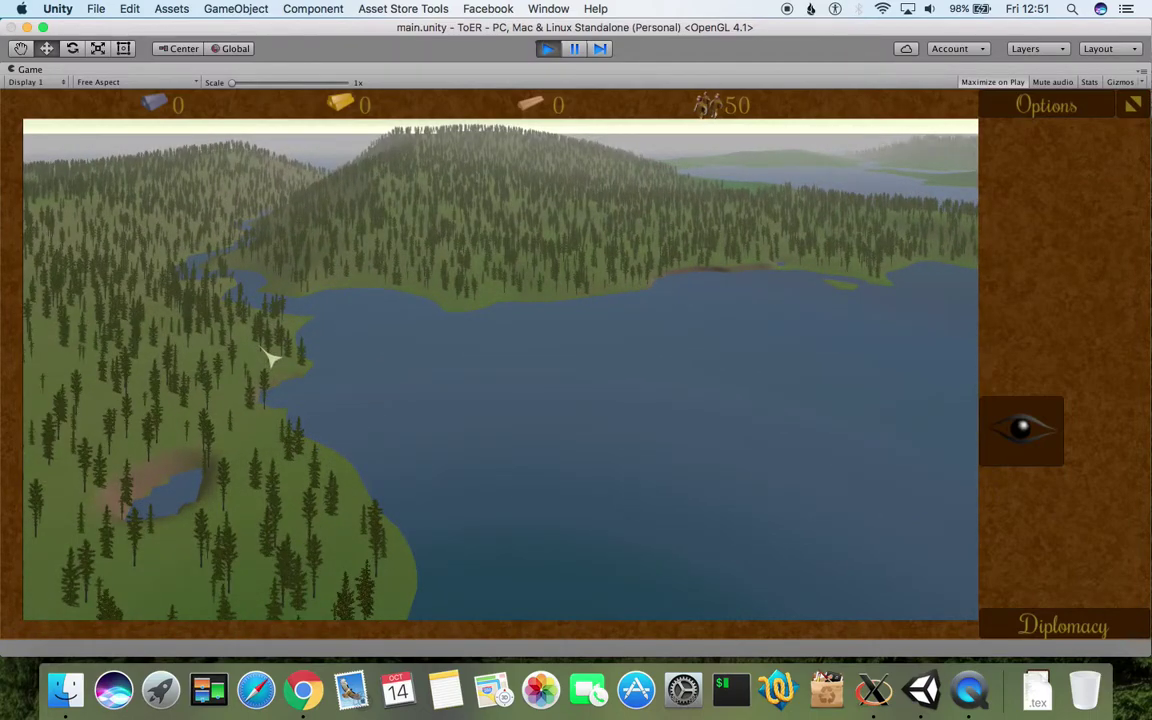
key("w")
middle_click_drag(422, 333, 332, 348)
key("w")
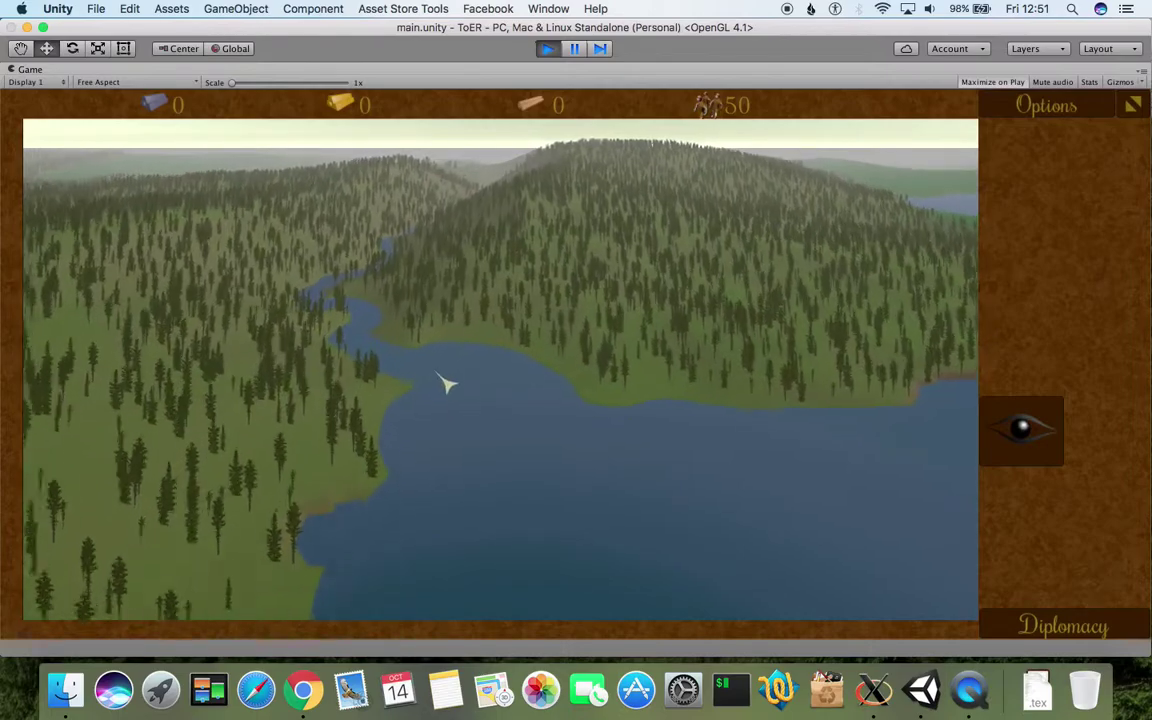
- Follow the narrow river through the forested hills to the open plain and examine how its channel fits the valley
middle_click_drag(367, 275, 362, 363)
key("w")
key("w")
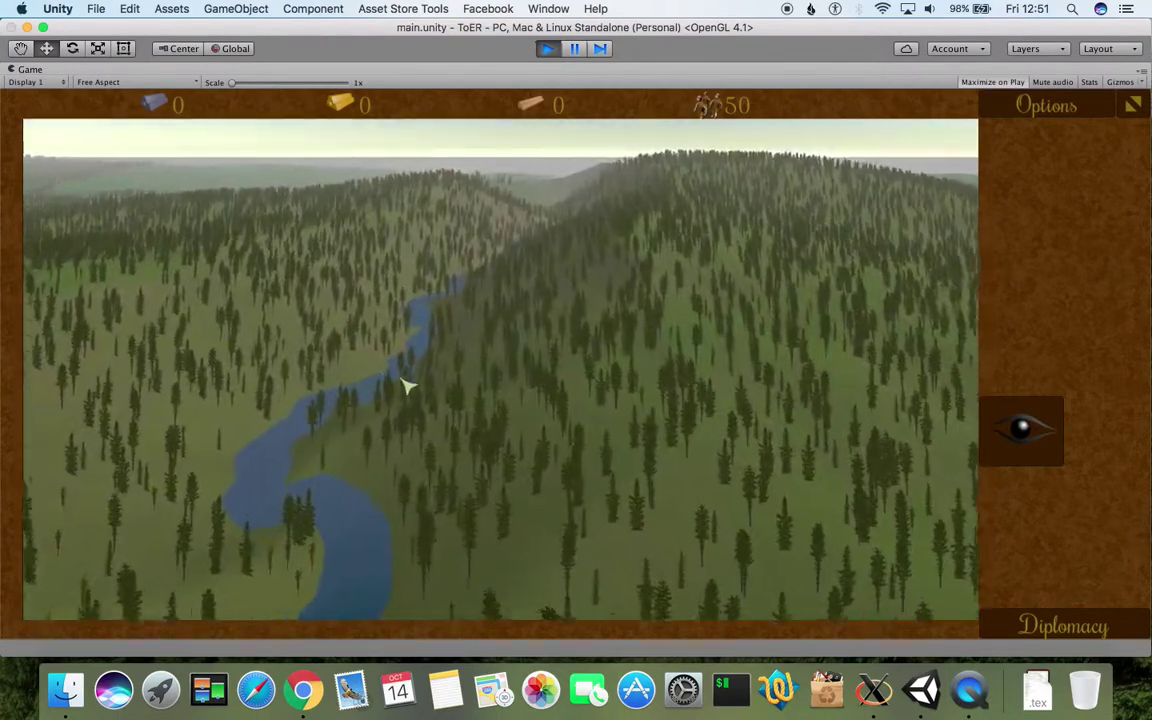
key("w")
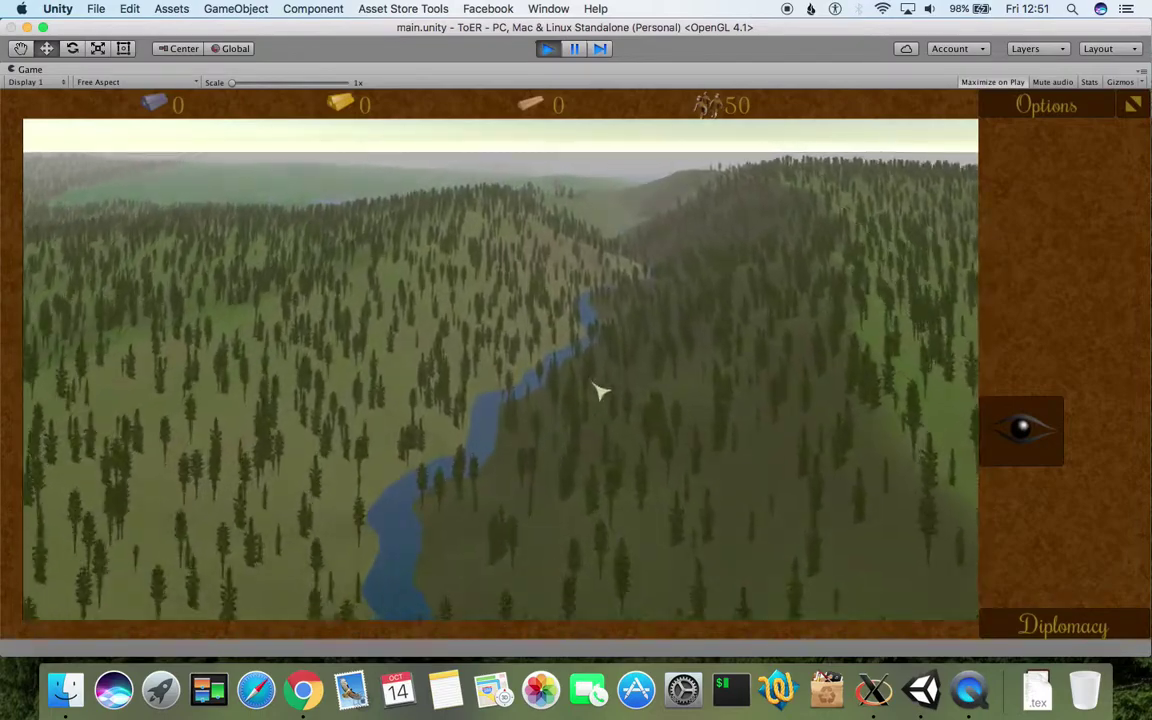
key("w")
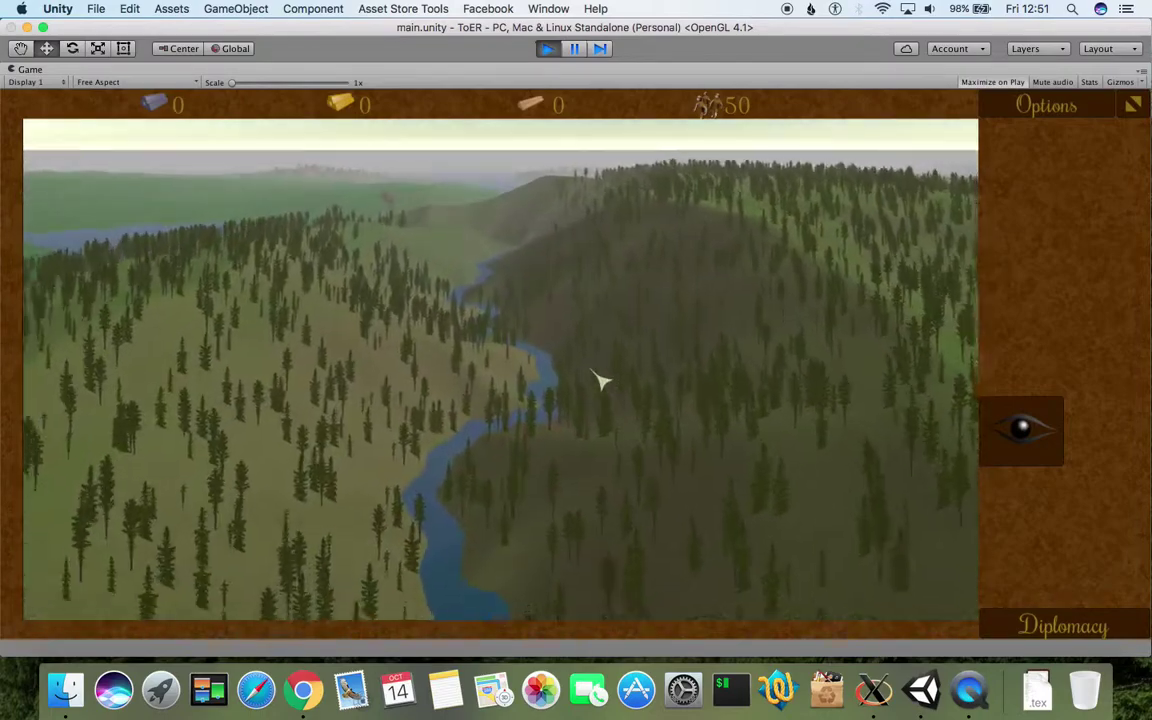
key("w")
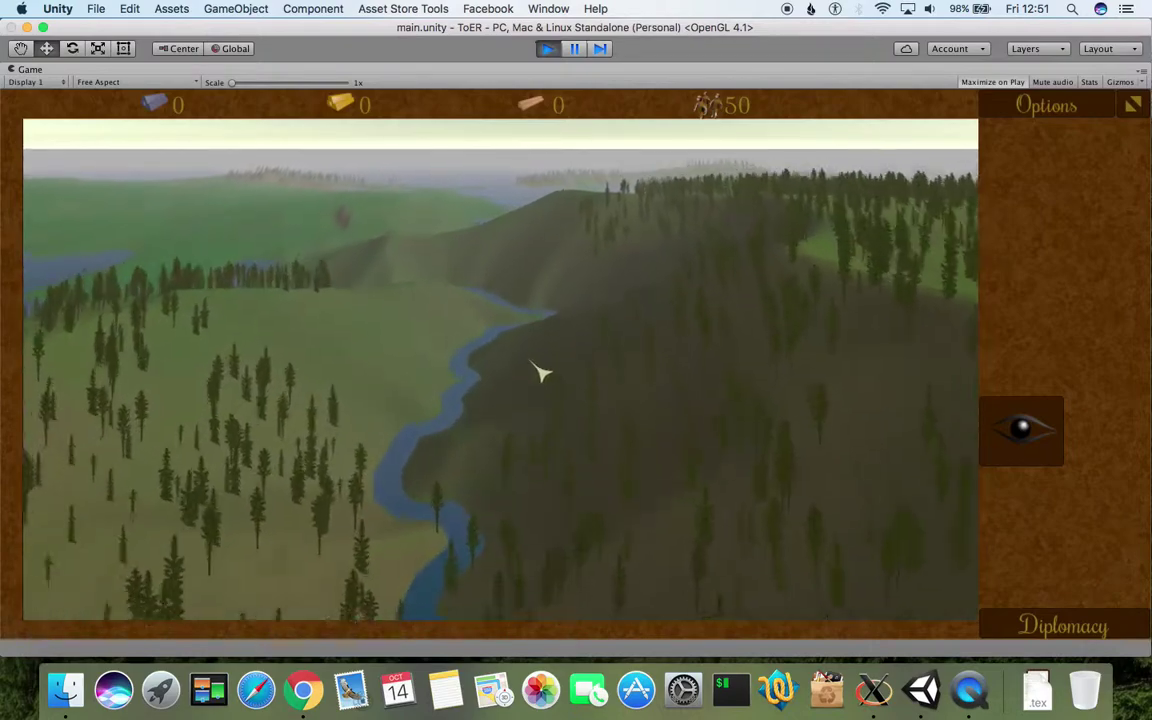
key("w")
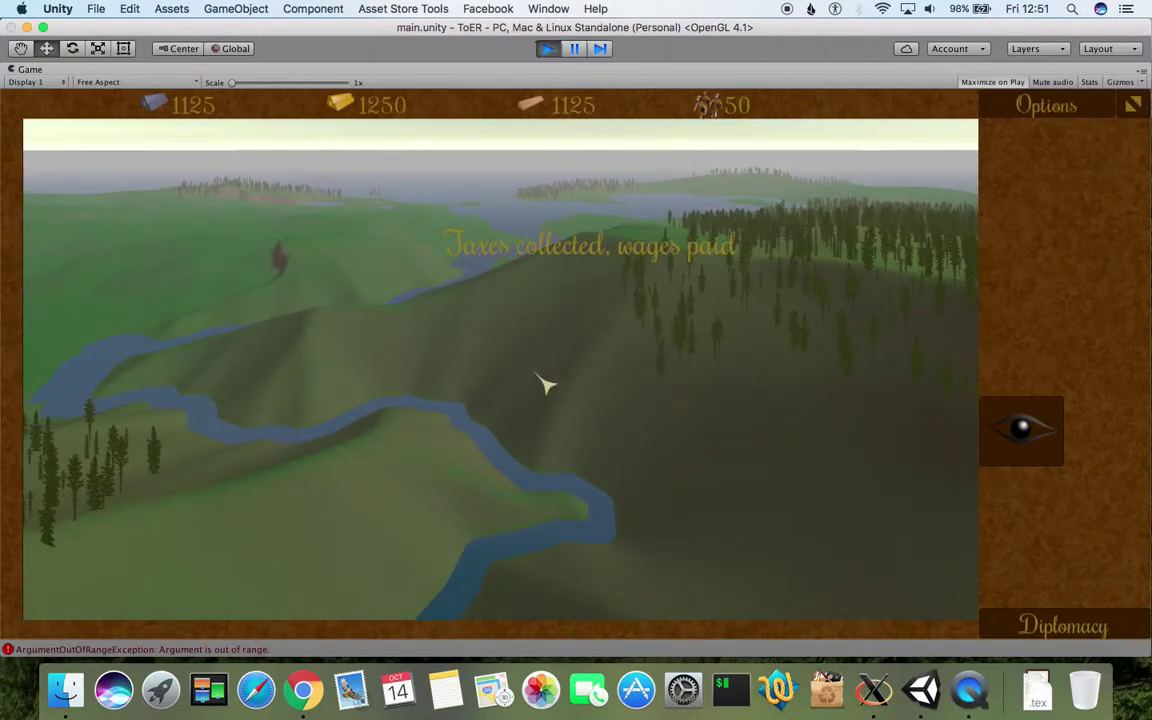
key("w")
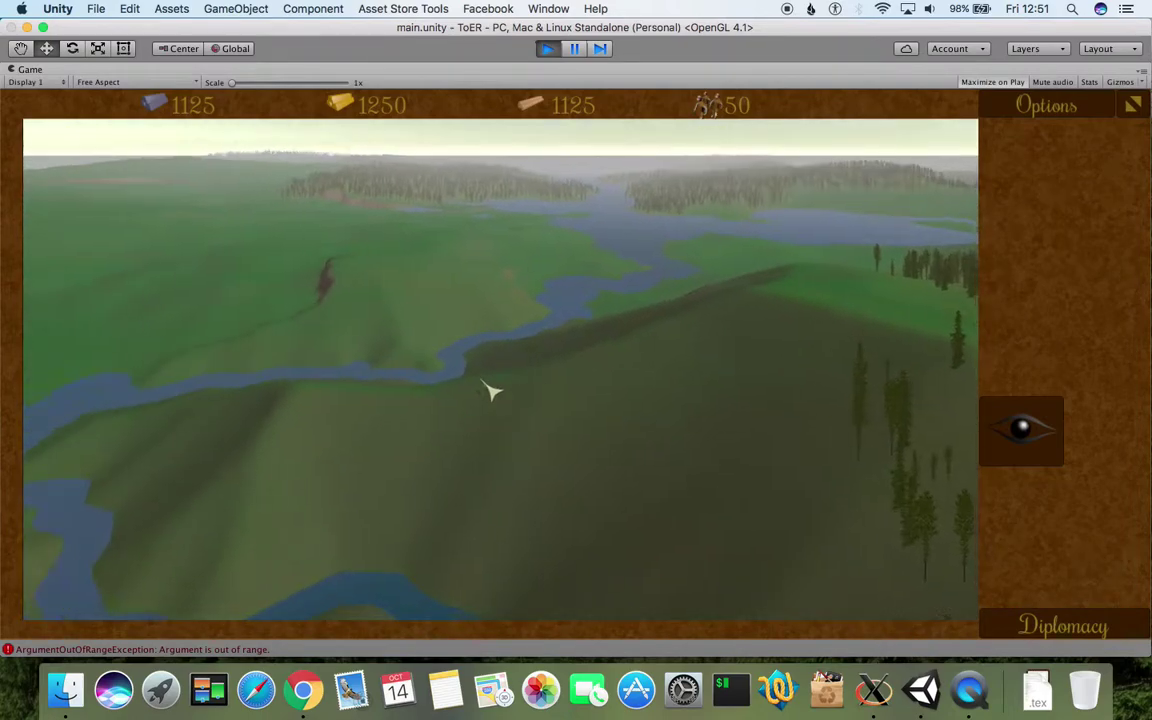
- Follow the river down to the large lake and along its forested outlet, examining the wooded shores on both sides
key("w")
right_click_drag(483, 373, 466, 348)
key("w")
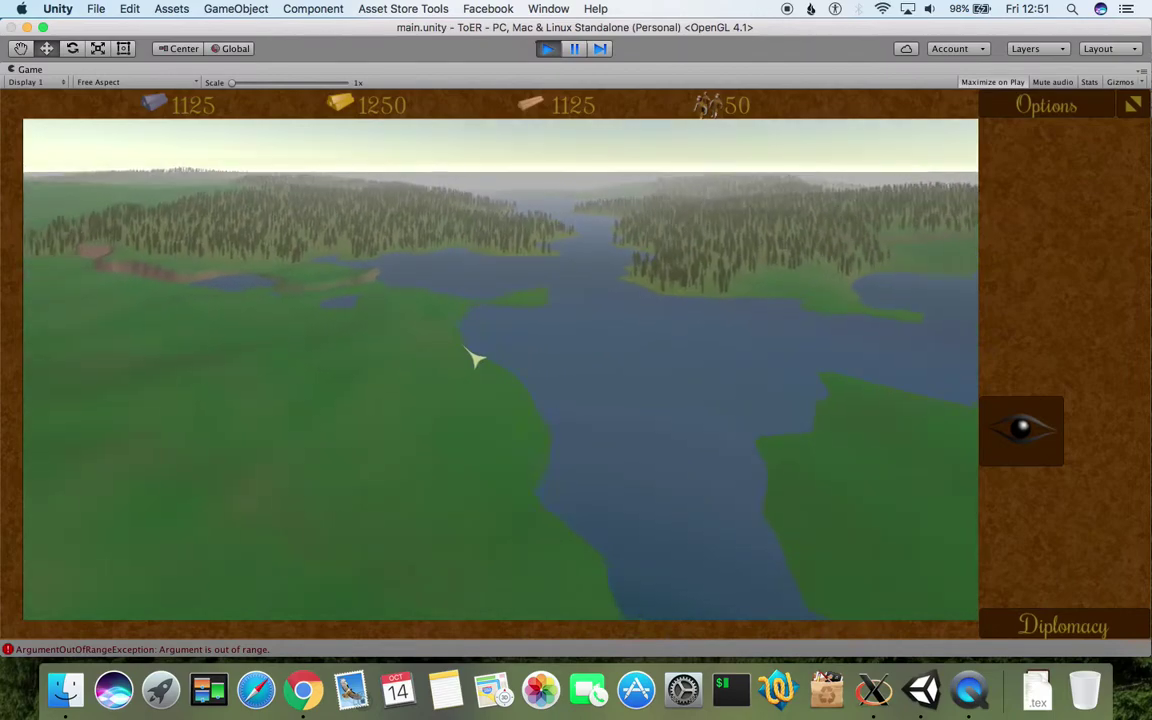
key("w")
right_click_drag(600, 400, 771, 393)
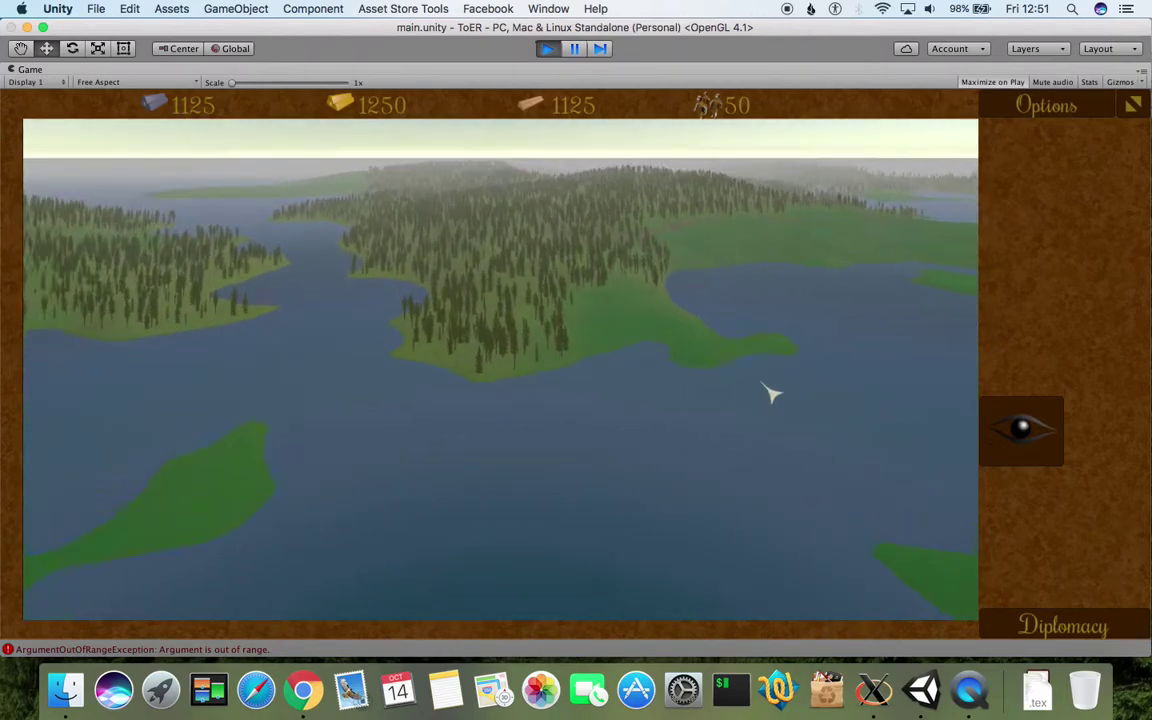
right_click_drag(443, 381, 302, 365)
key("w")
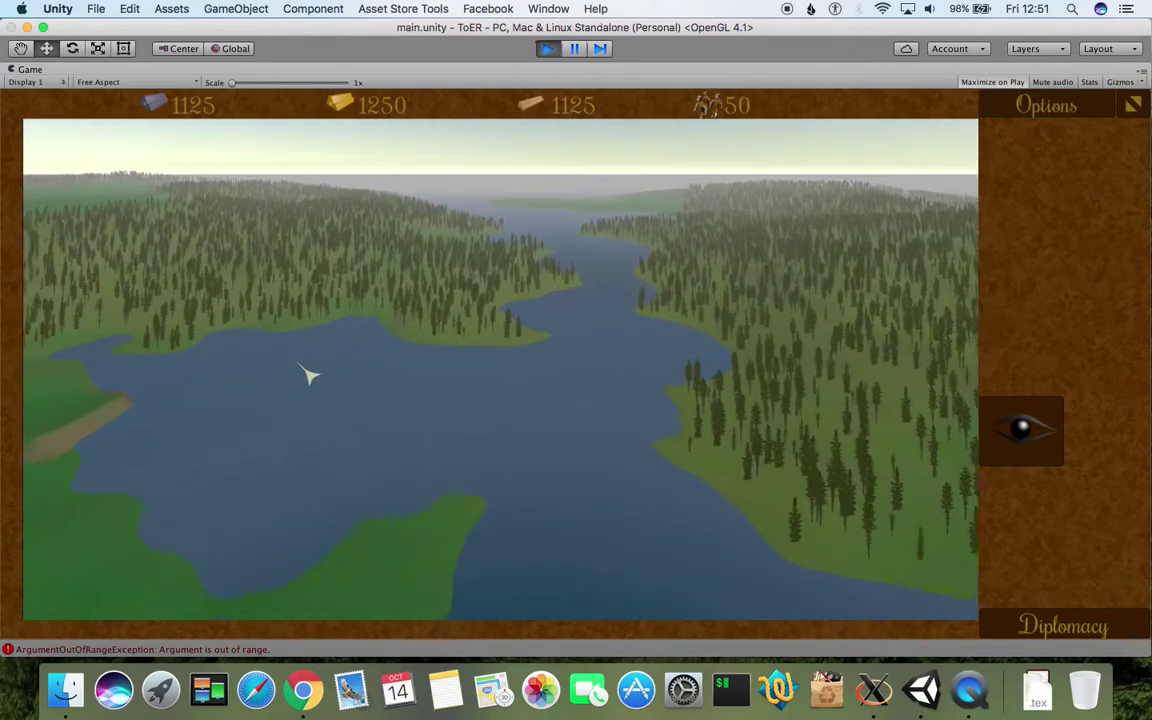
key("w")
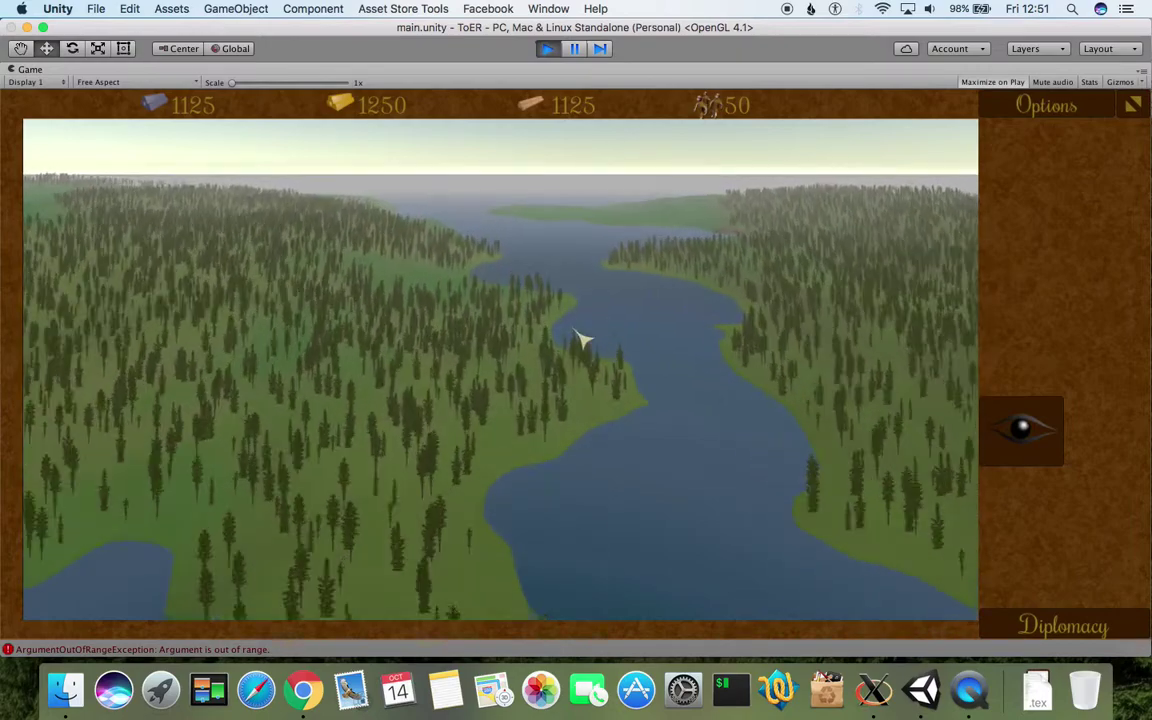
key("w")
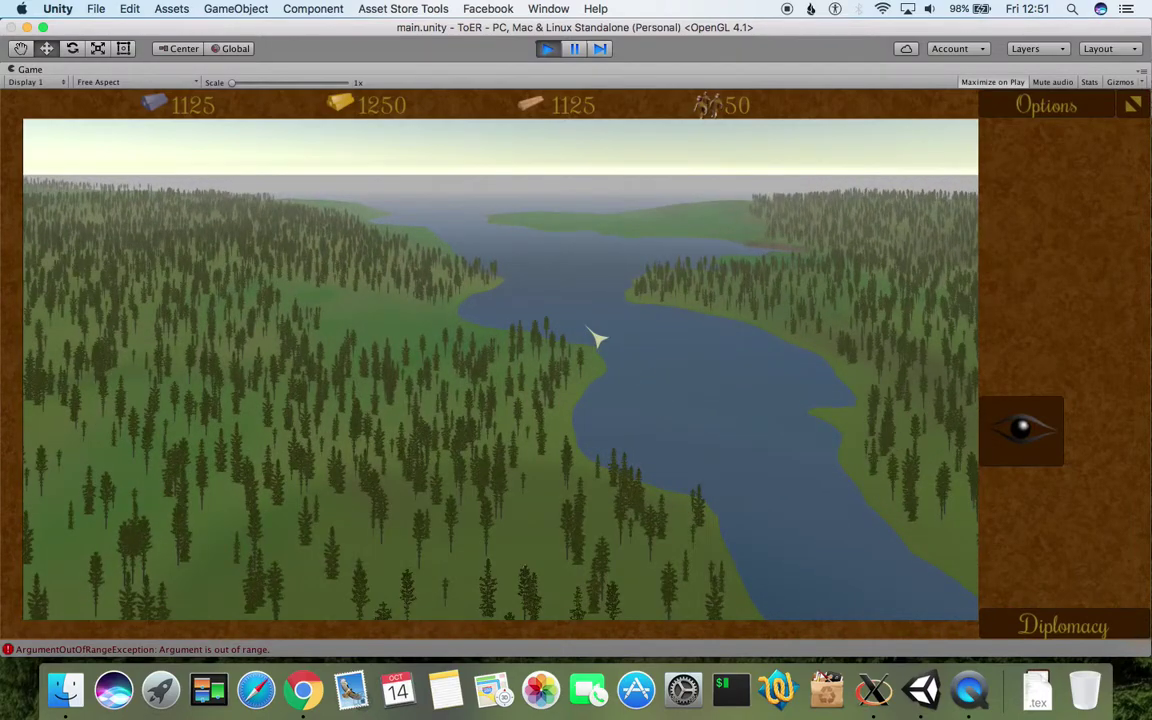
key("w")
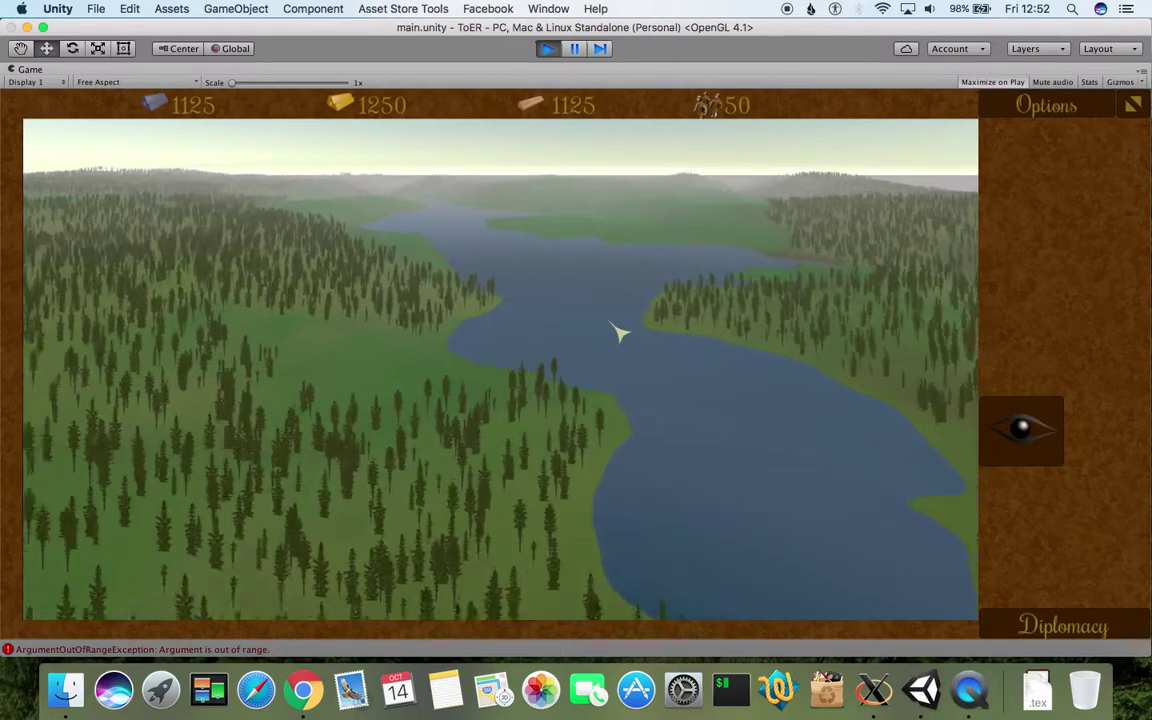
- Follow the wide water into the narrowing river through the green valley, up to the forested hills
right_click_drag(630, 332, 599, 373)
key("w")
right_click_drag(443, 366, 405, 337)
key("w")
key("w")
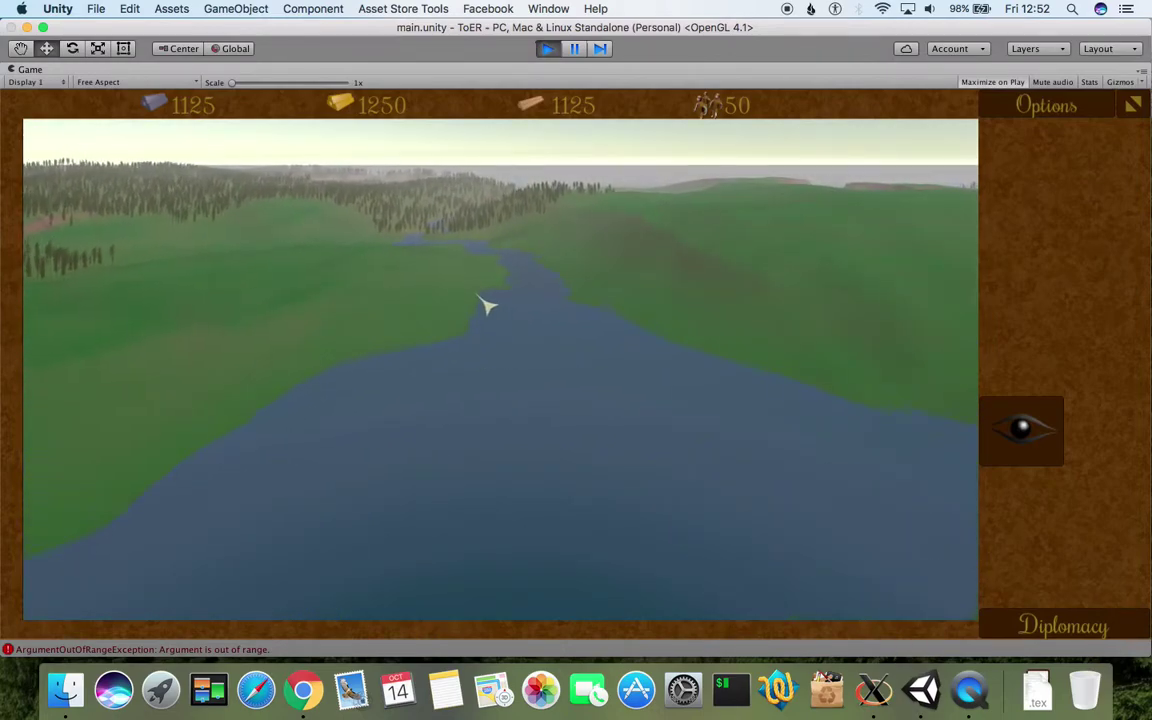
key("w")
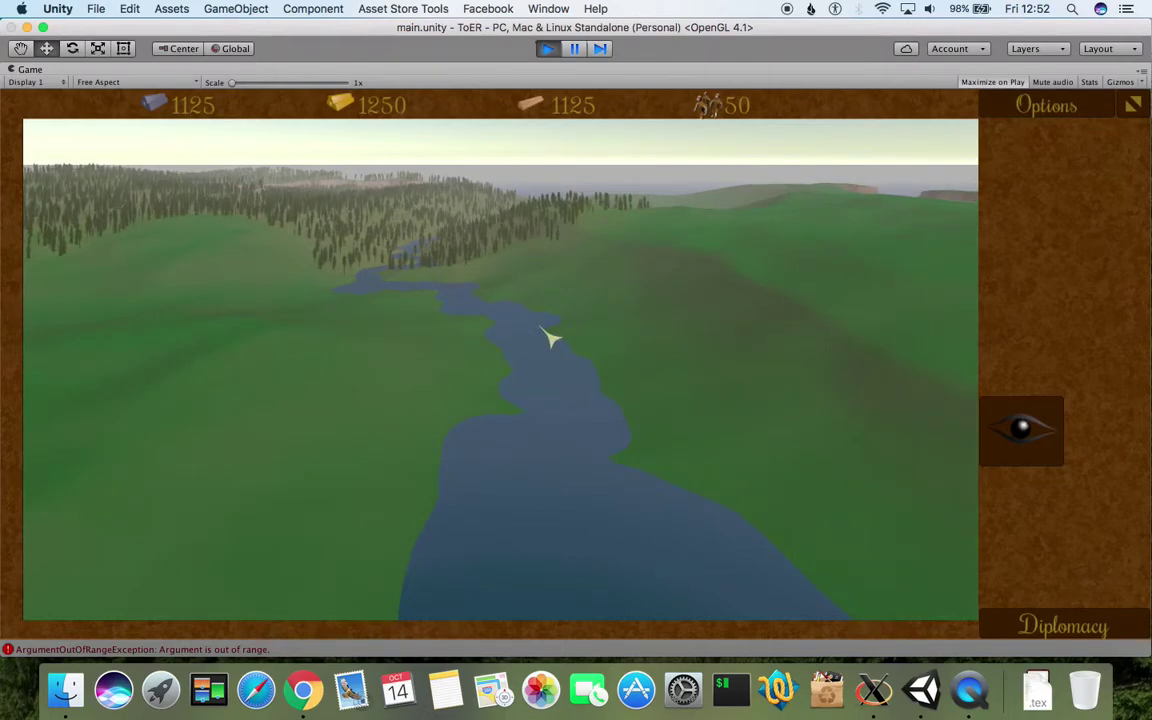
key("w")
right_click_drag(288, 383, 378, 373)
key("w")
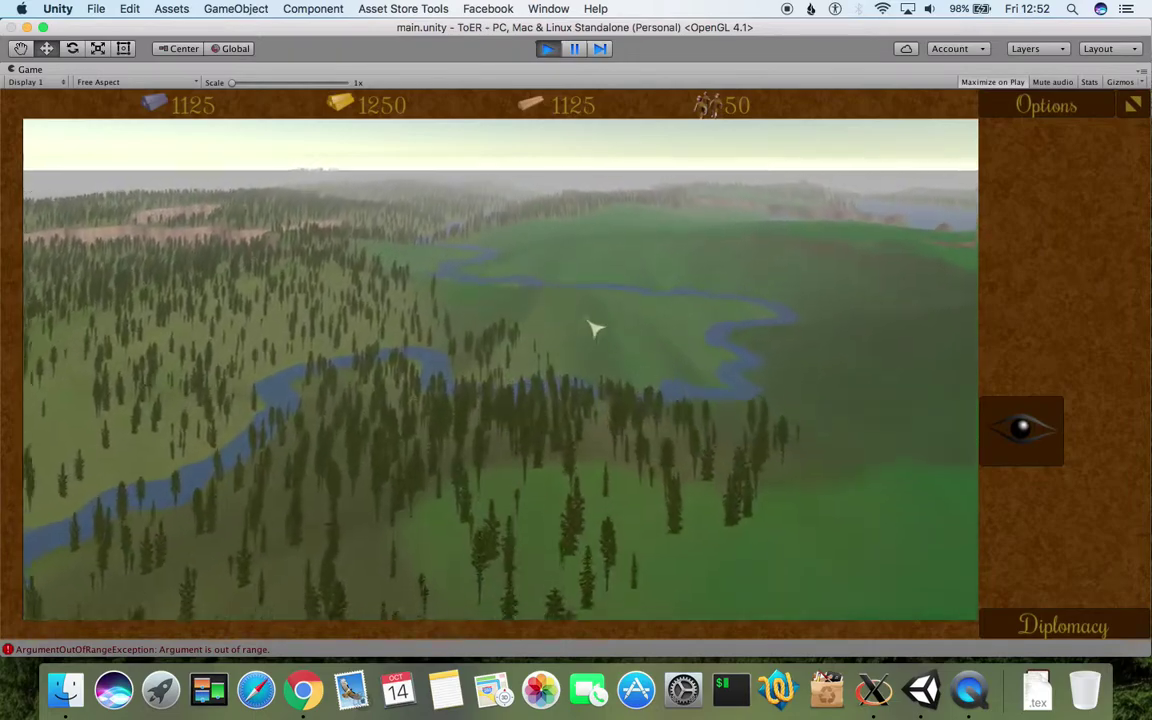
- Inspect the winding river bends at the forest edge from above and follow the opposite stretch onto the open lake
key("w")
right_click_drag(606, 422, 568, 362)
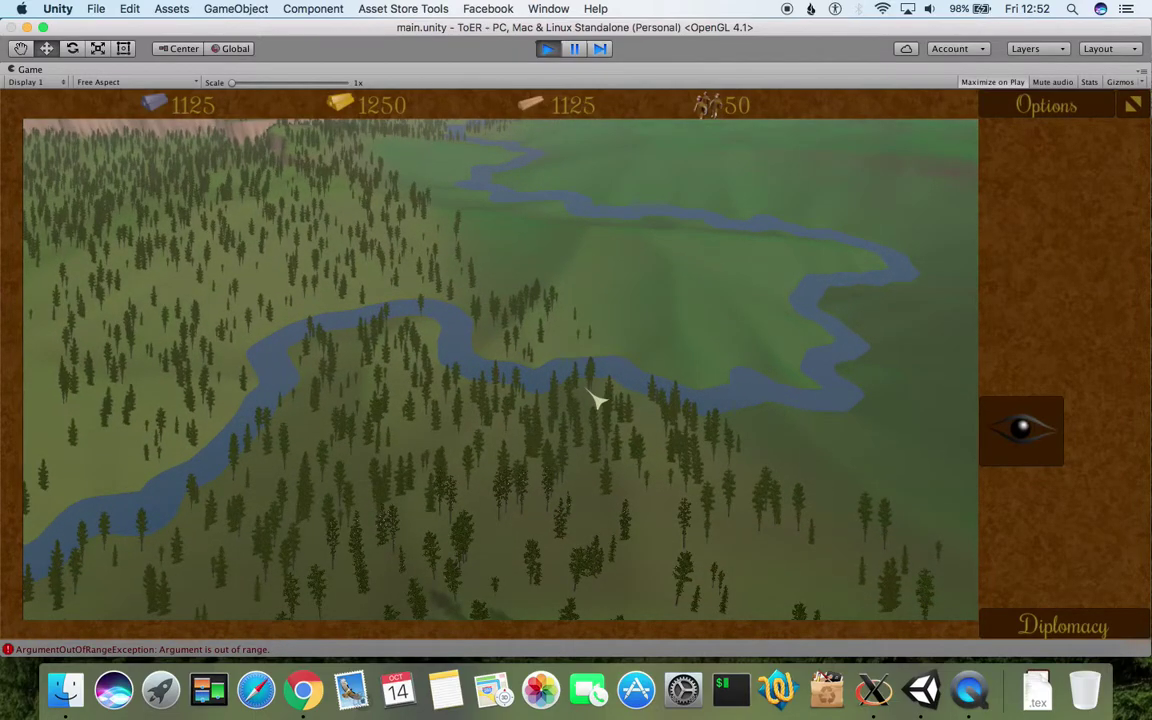
right_click_drag(618, 432, 561, 486)
right_click_drag(650, 416, 566, 455)
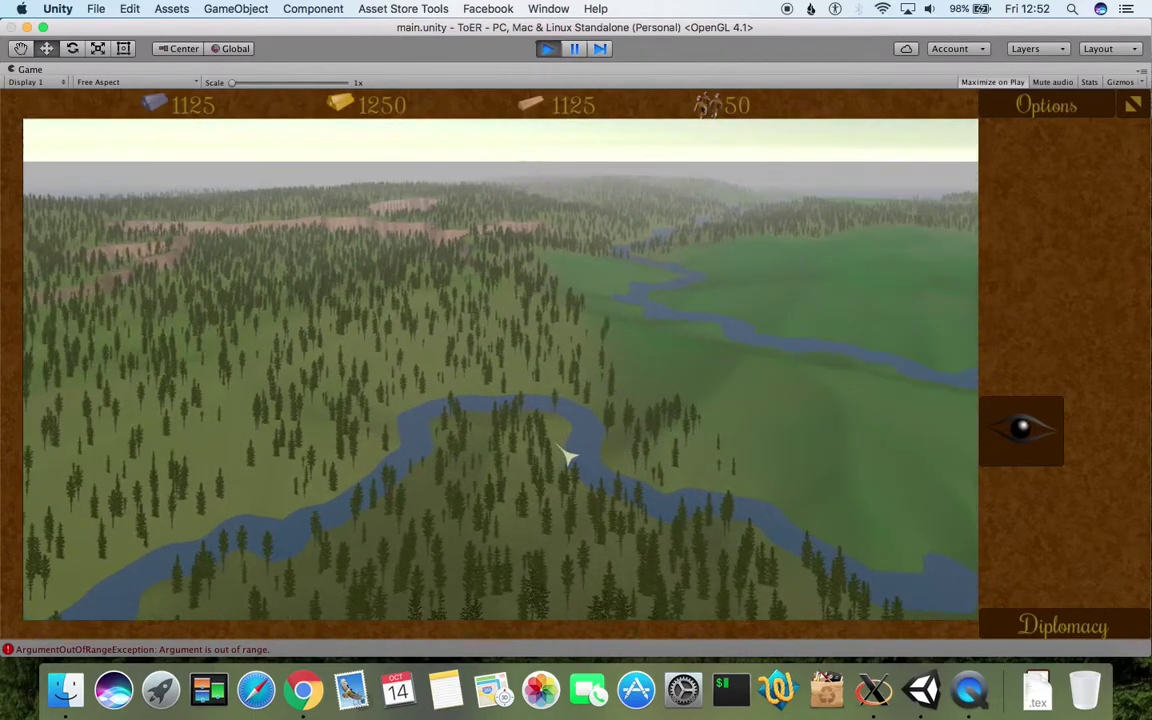
right_click_drag(700, 390, 248, 452)
right_click_drag(673, 447, 278, 486)
right_click_drag(547, 423, 336, 414)
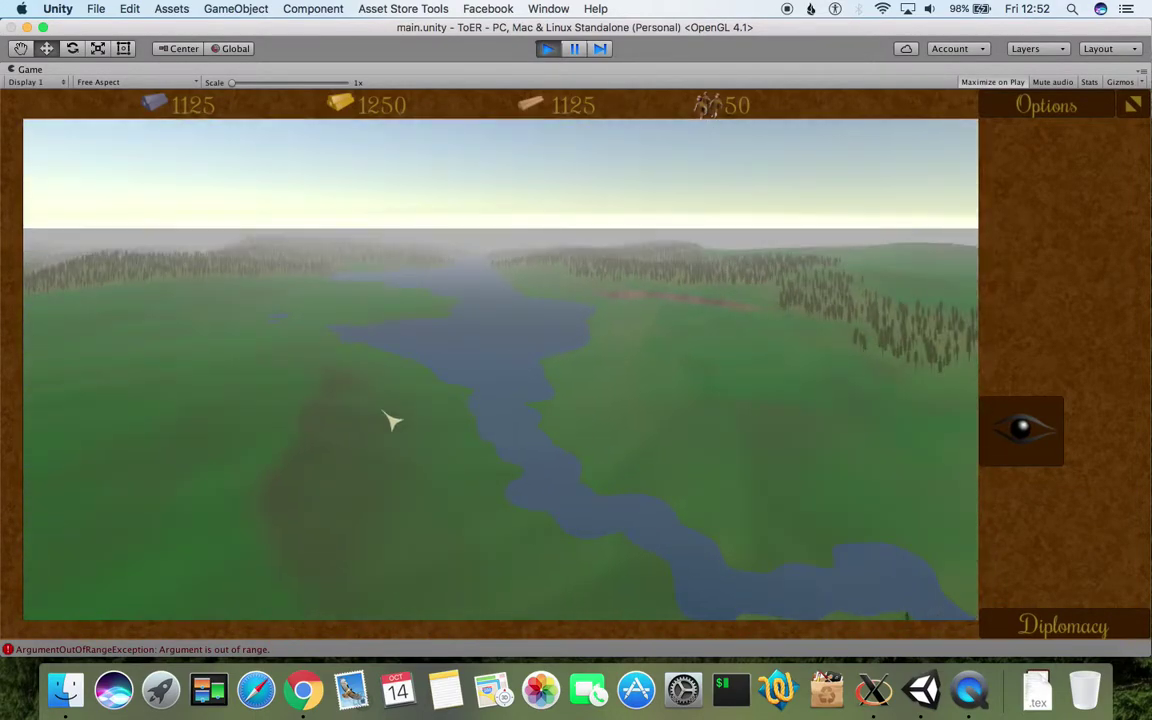
key("w")
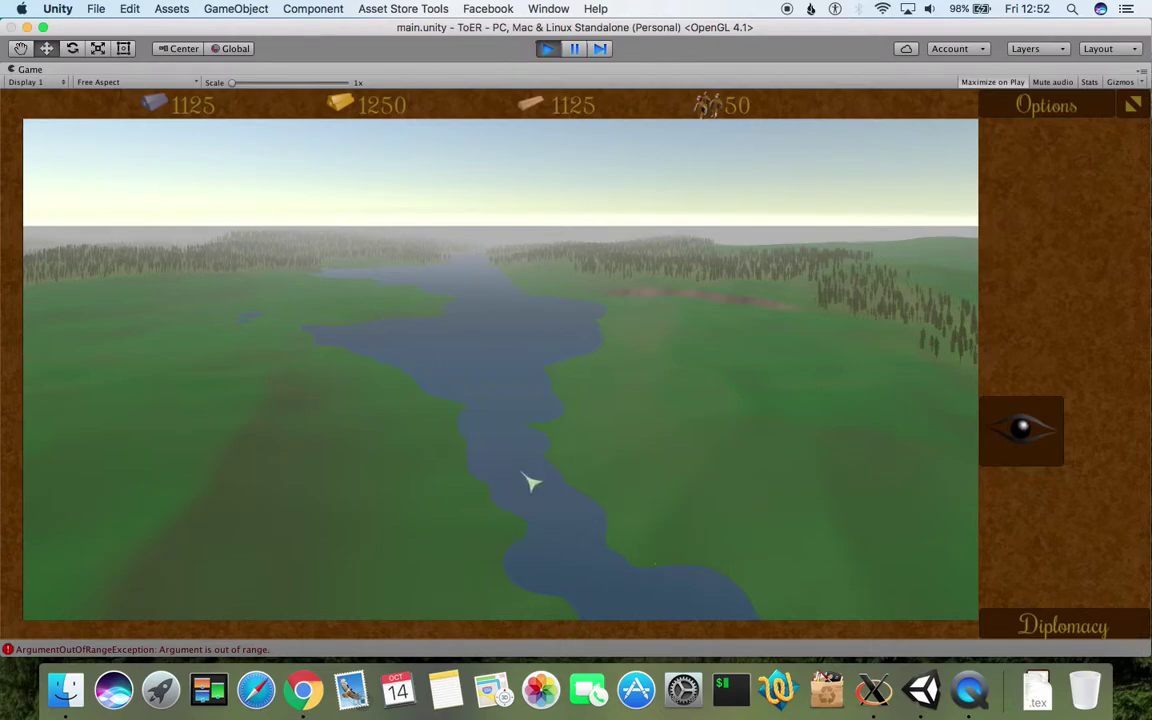
key("w")
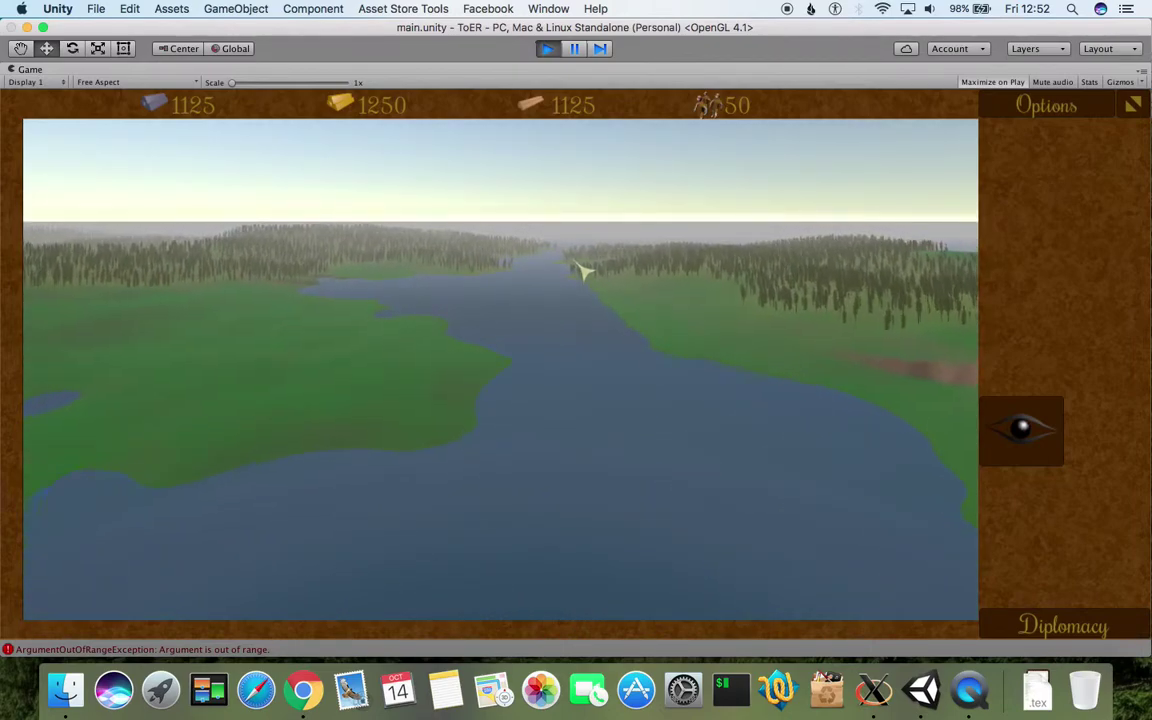
key("w")
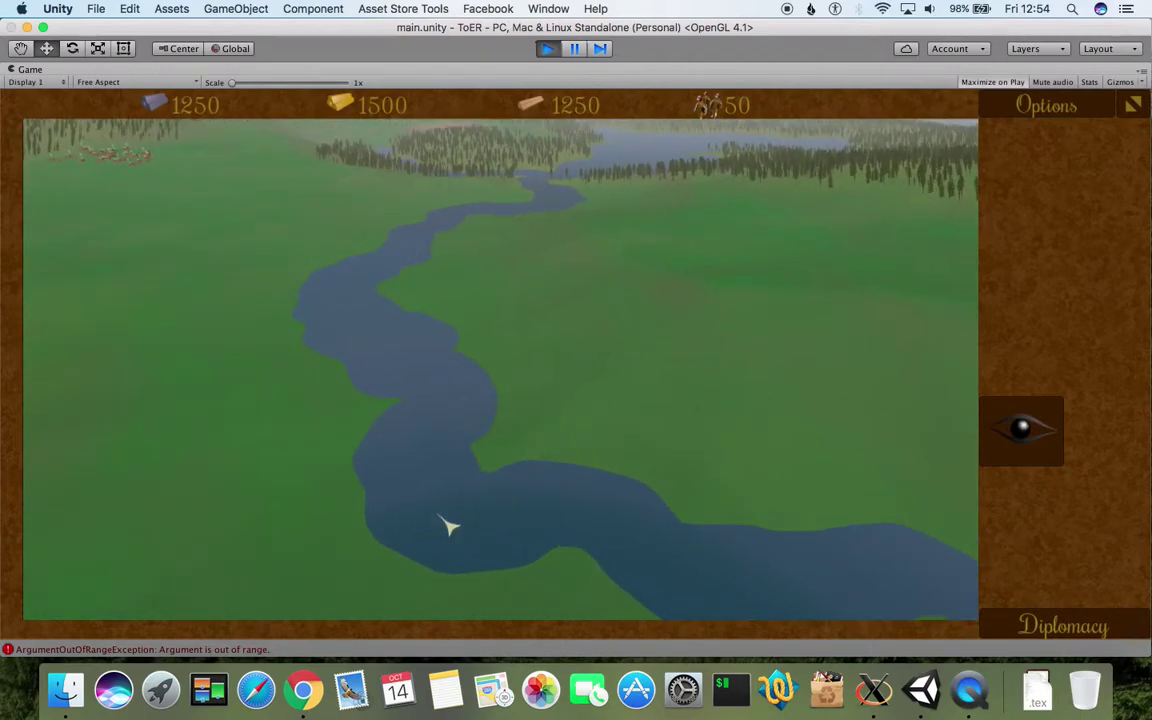
- Examine the river bend on the open grassland from steep and shallow angles, including the stretch beneath the hillside
right_click_drag(354, 536, 425, 478)
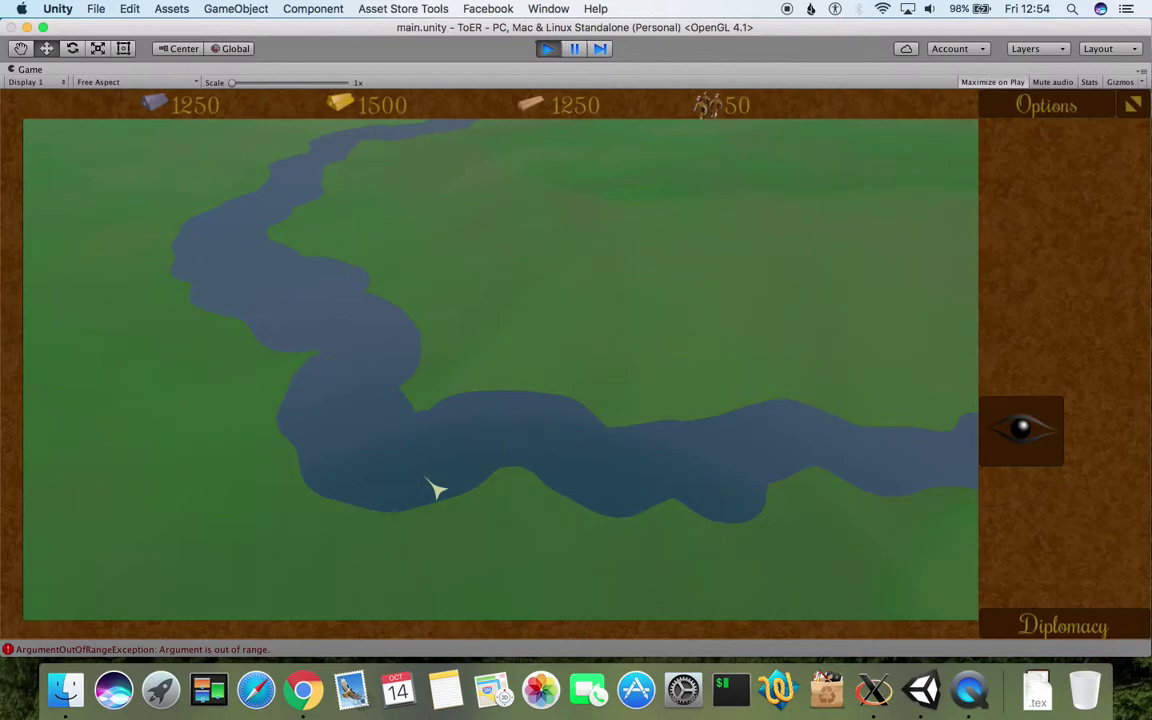
right_click_drag(262, 427, 550, 525)
right_click_drag(386, 507, 632, 506)
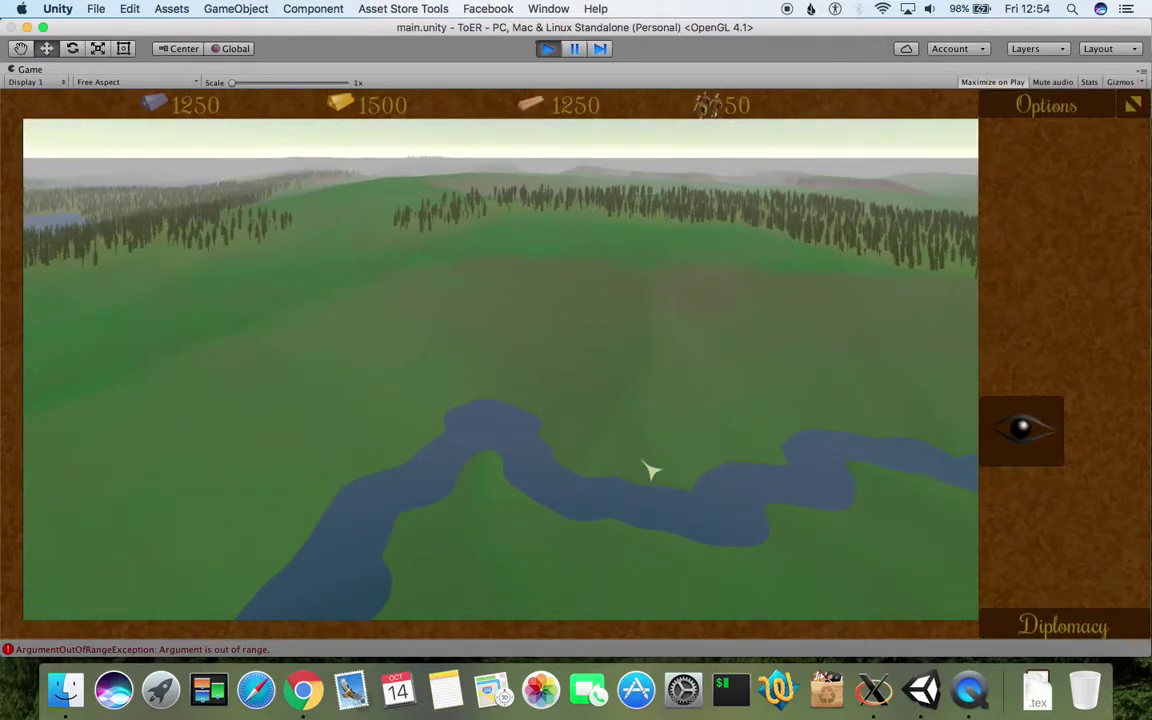
middle_click_drag(644, 472, 354, 411)
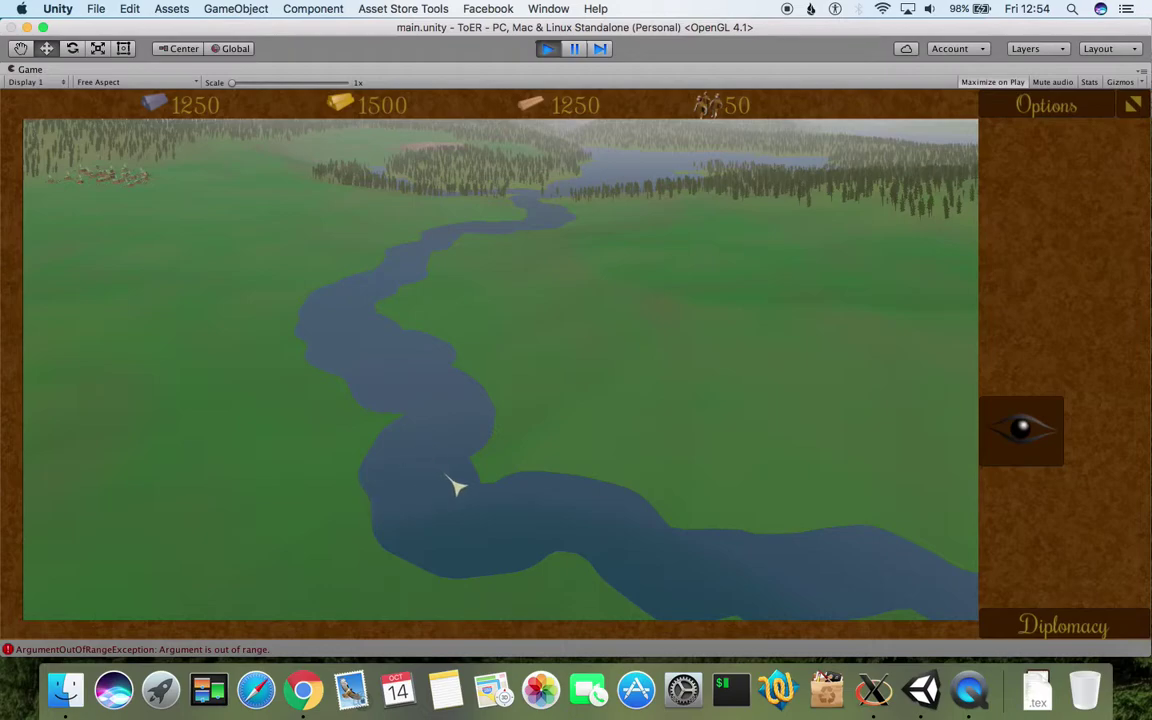
middle_click_drag(676, 438, 495, 426)
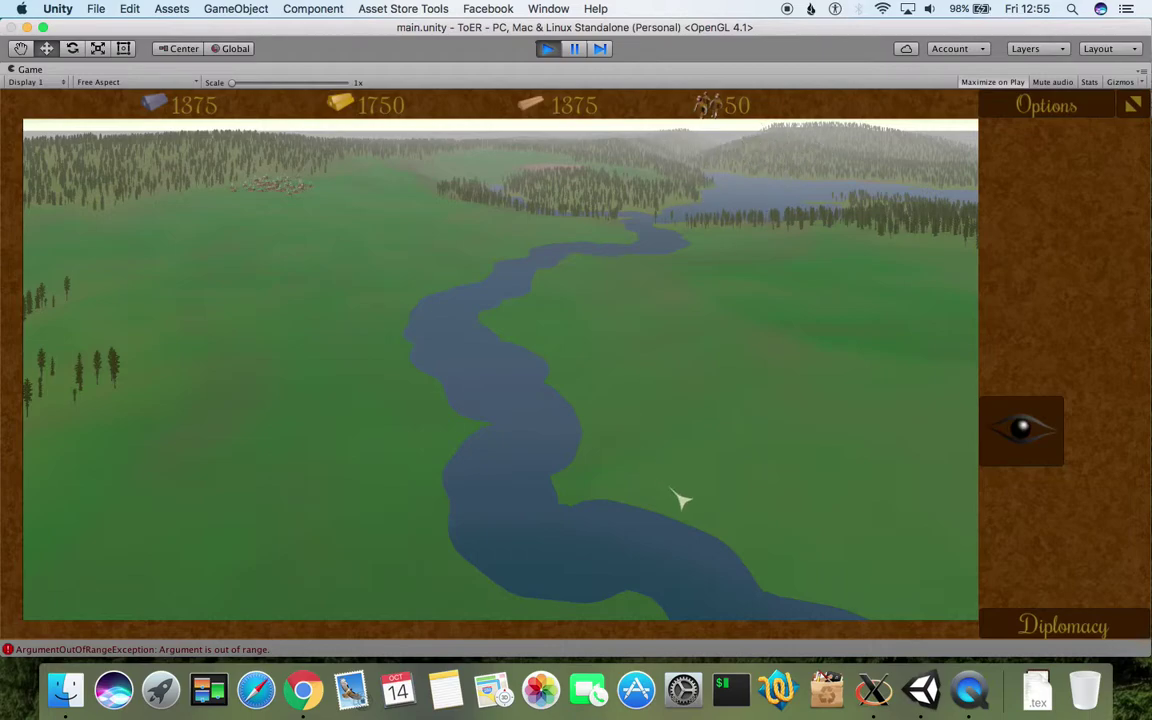
middle_click_drag(432, 460, 541, 463)
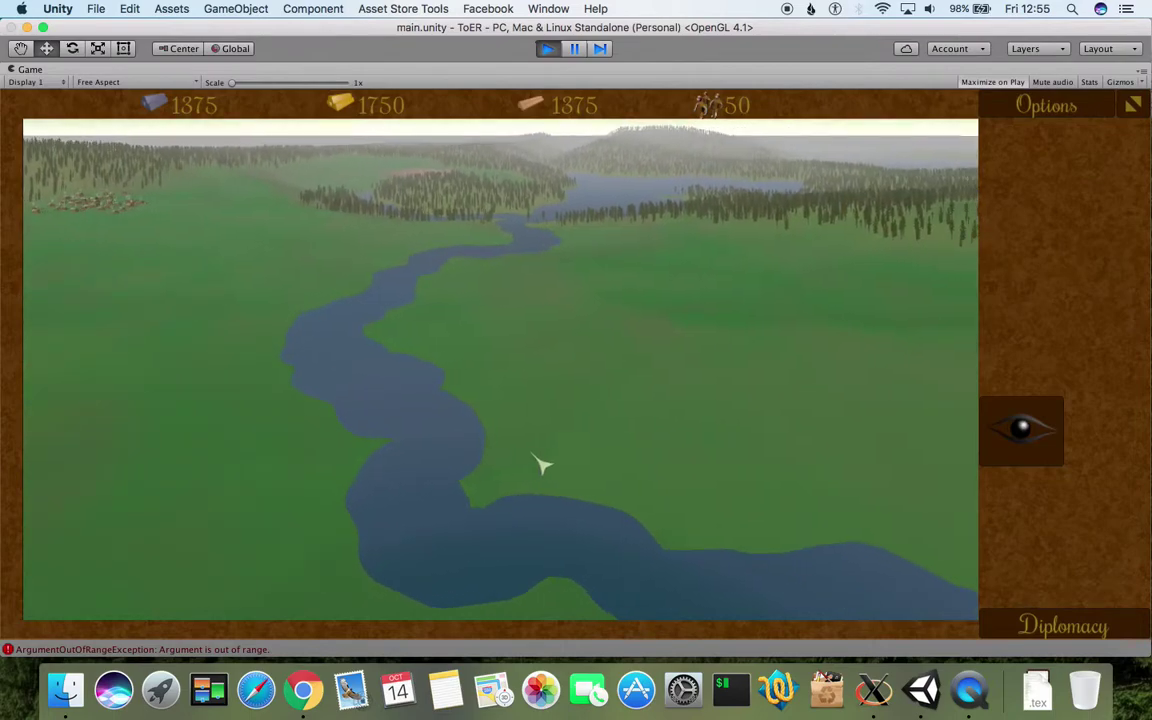
right_click_drag(660, 455, 662, 414)
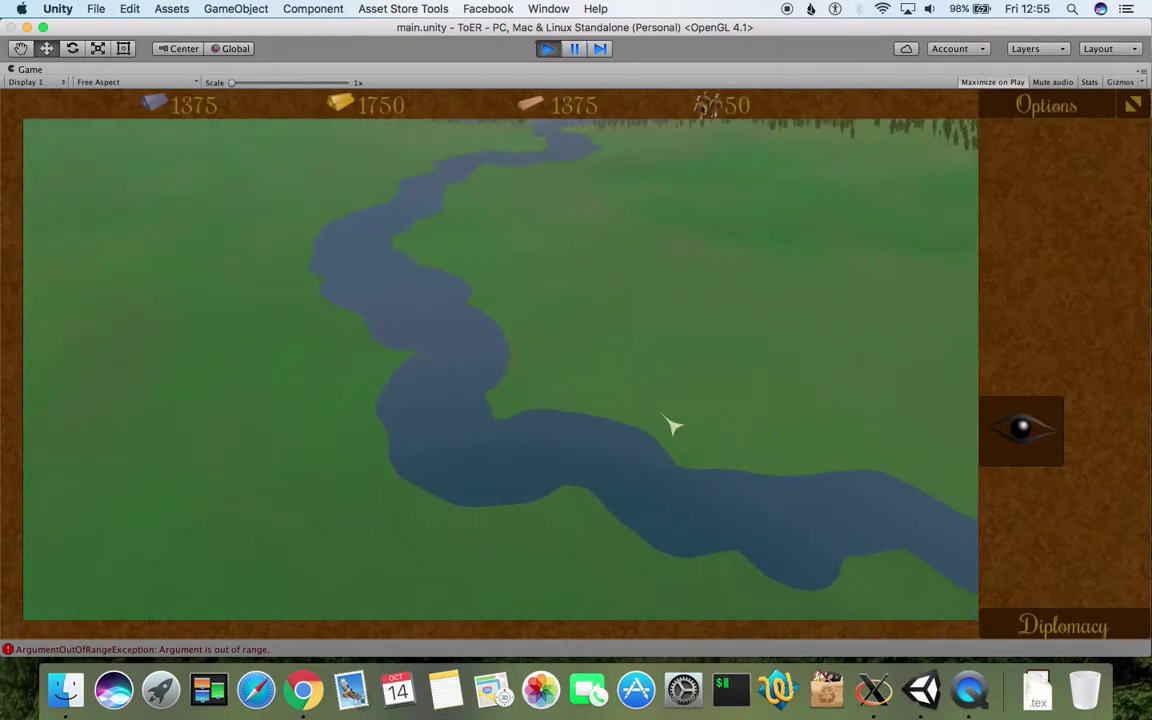
scroll(591, 405, "down", 3)
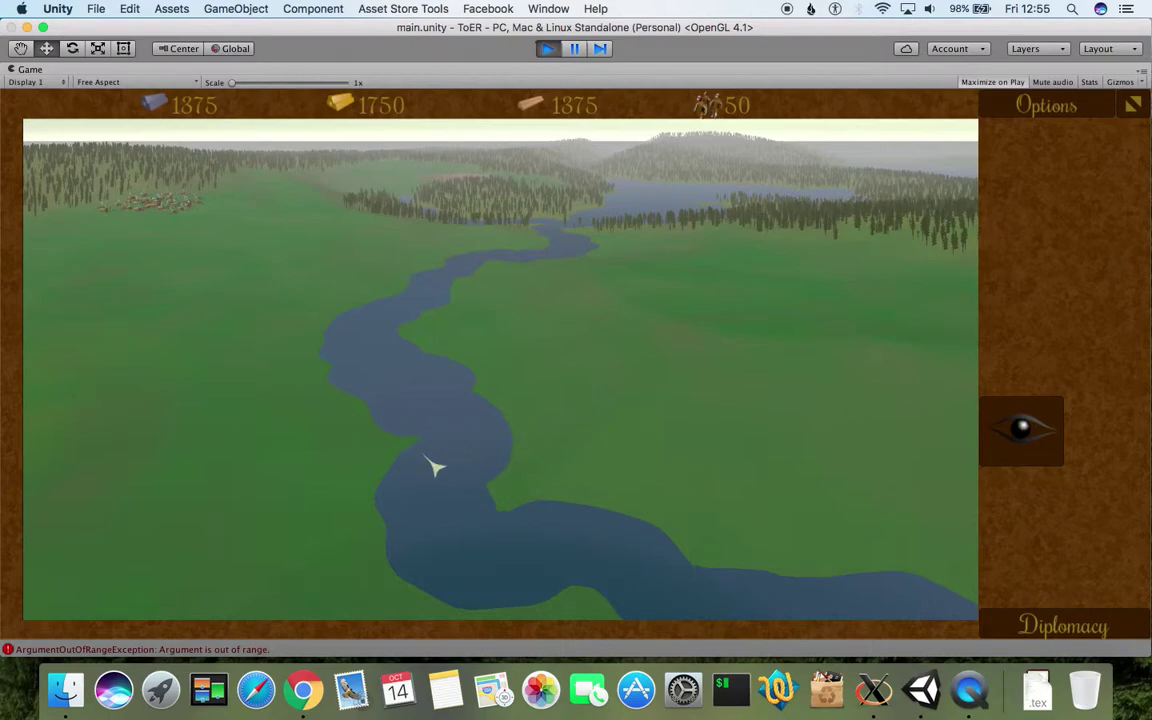
- Survey the grassland beside the river with its tree clusters, and the river's course toward the distant lake
right_click_drag(572, 495, 495, 497)
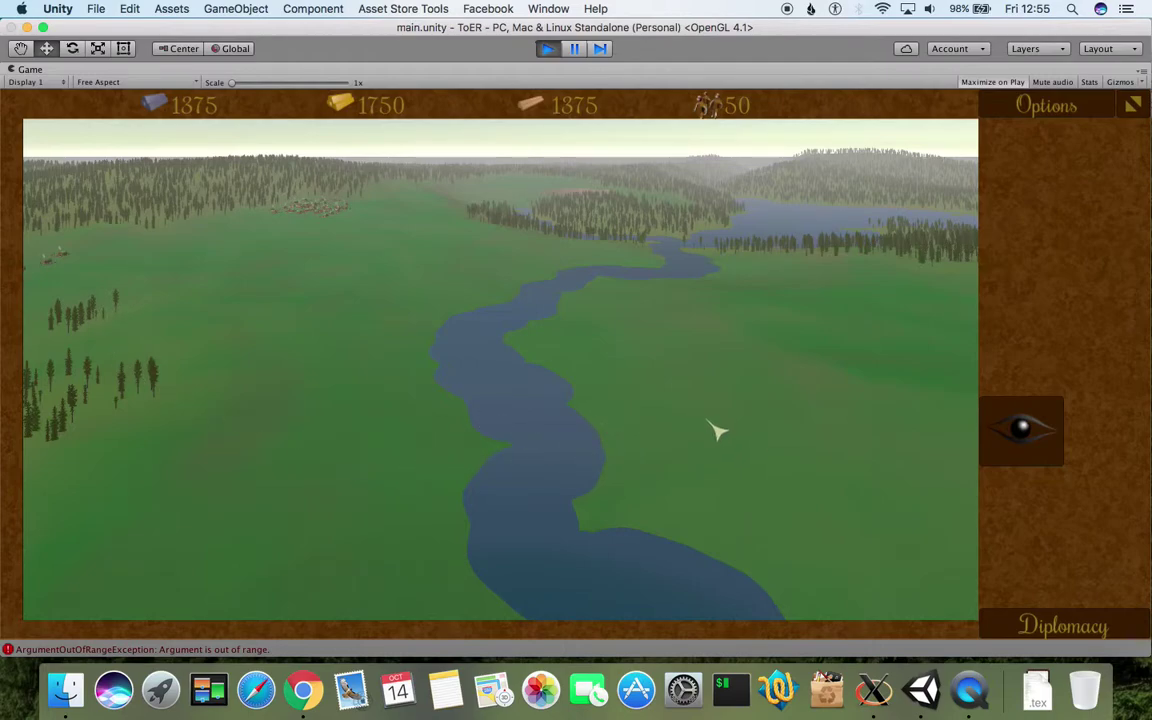
right_click_drag(324, 481, 532, 481)
right_click_drag(344, 477, 627, 467)
right_click_drag(755, 330, 583, 423)
right_click_drag(391, 501, 530, 445)
right_click_drag(731, 253, 465, 401)
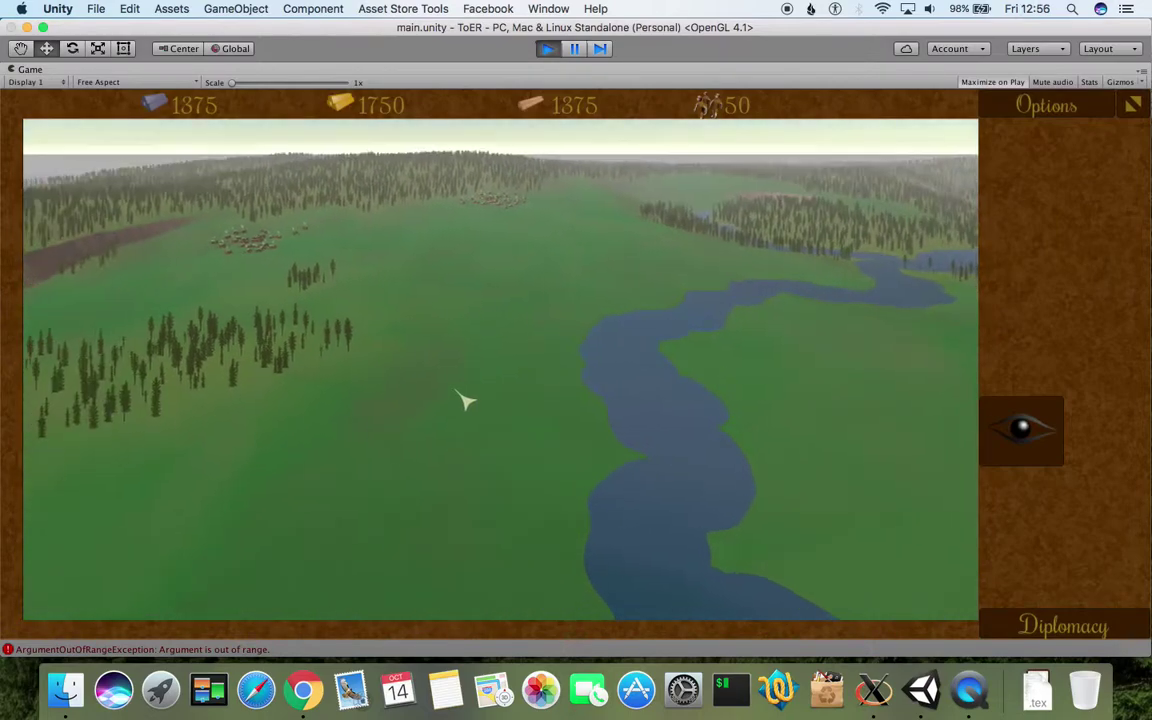
right_click_drag(255, 437, 445, 470)
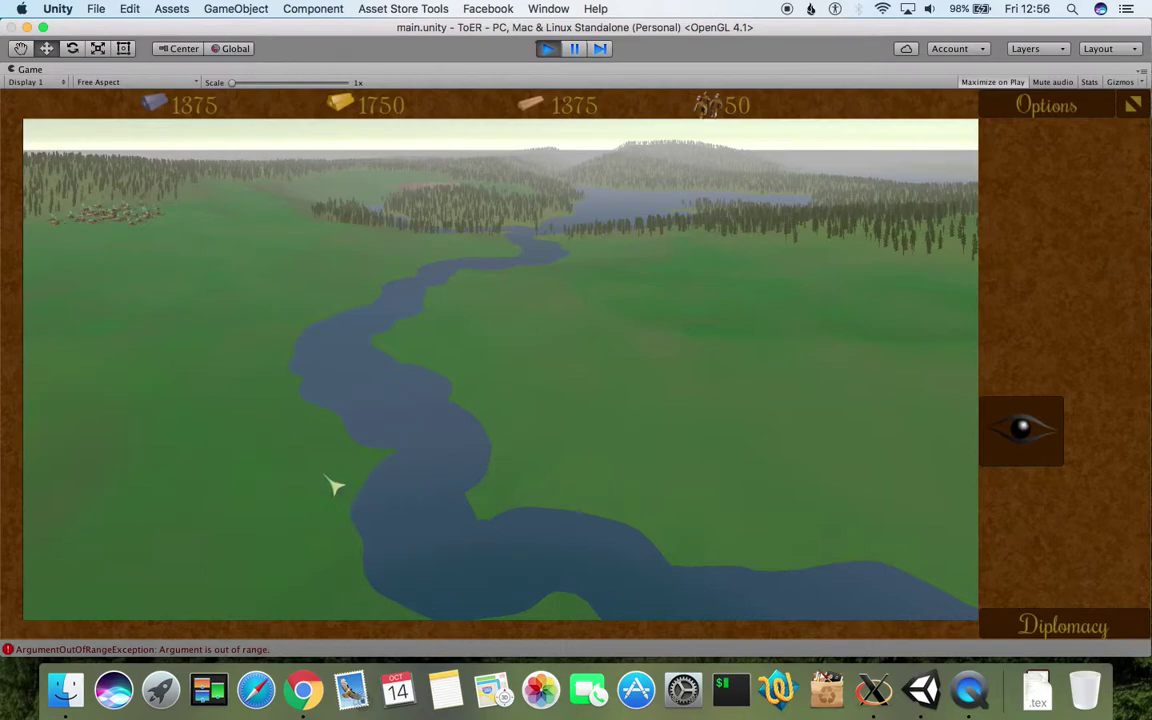
- Trace the river from the grassland bend along its narrowing channel to the forested hills
right_click_drag(334, 483, 596, 391)
right_click_drag(319, 386, 468, 443)
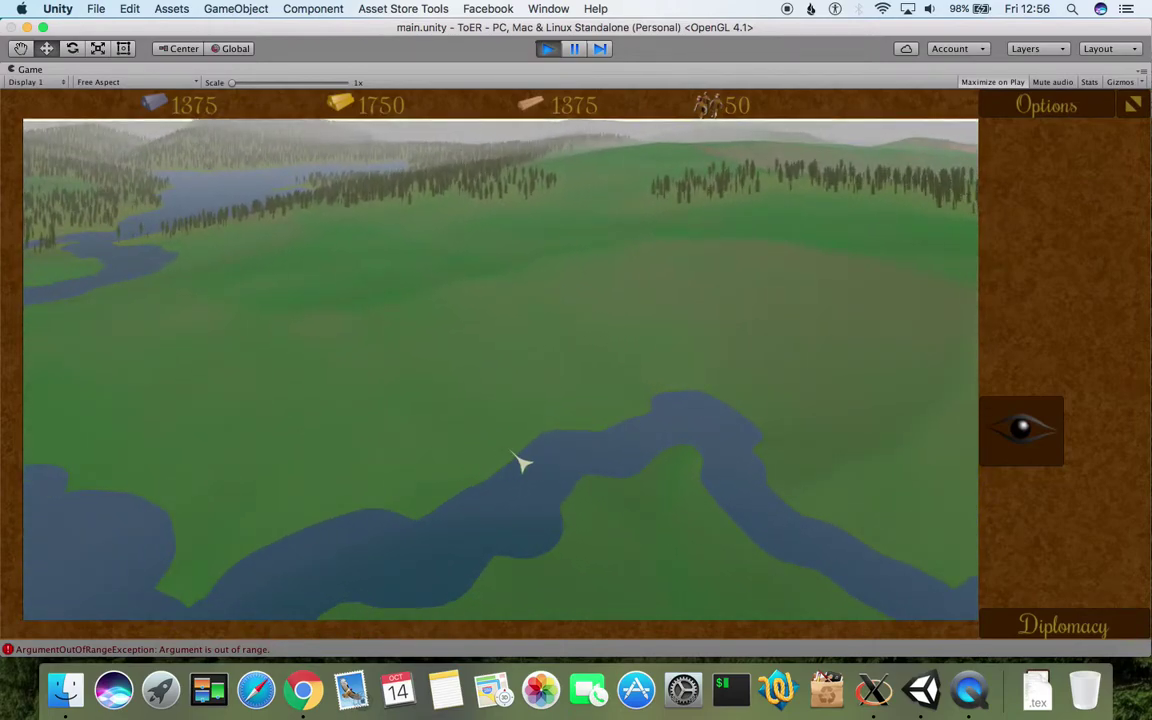
right_click_drag(556, 436, 360, 456)
right_click_drag(545, 490, 573, 492)
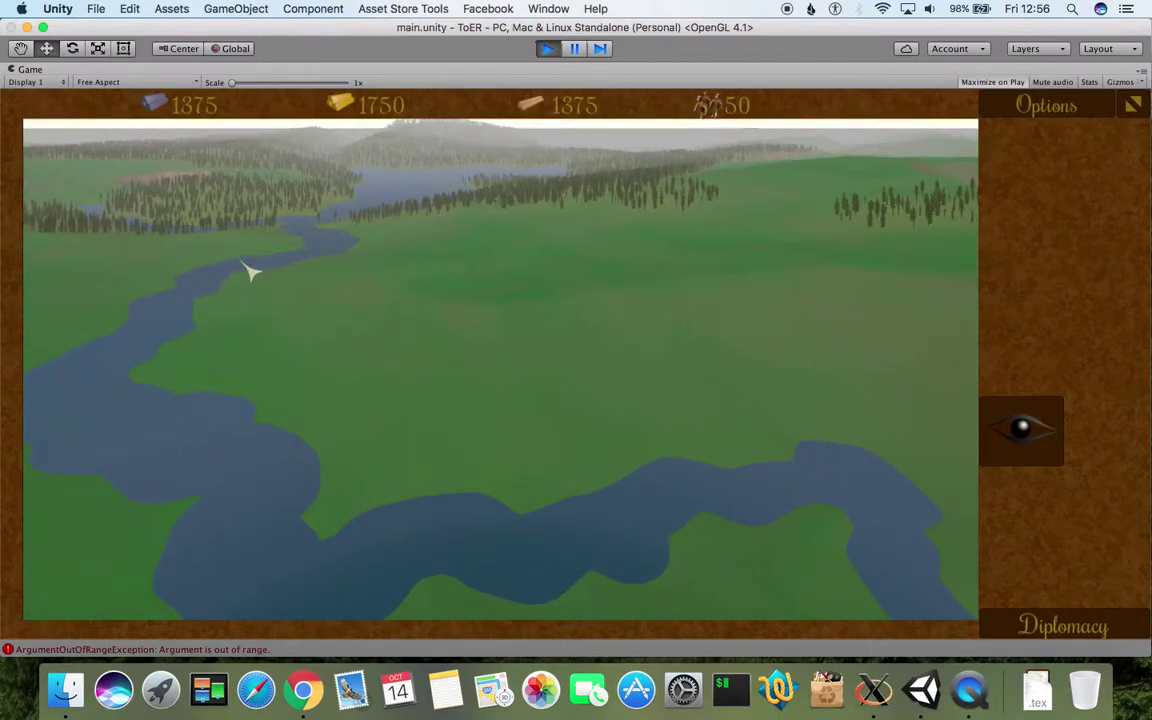
right_click_drag(598, 519, 603, 532)
right_click_drag(301, 496, 628, 519)
mouse_move(381, 519)
right_mouse_down()
mouse_move(574, 504)
mouse_move(668, 520)
right_mouse_up()
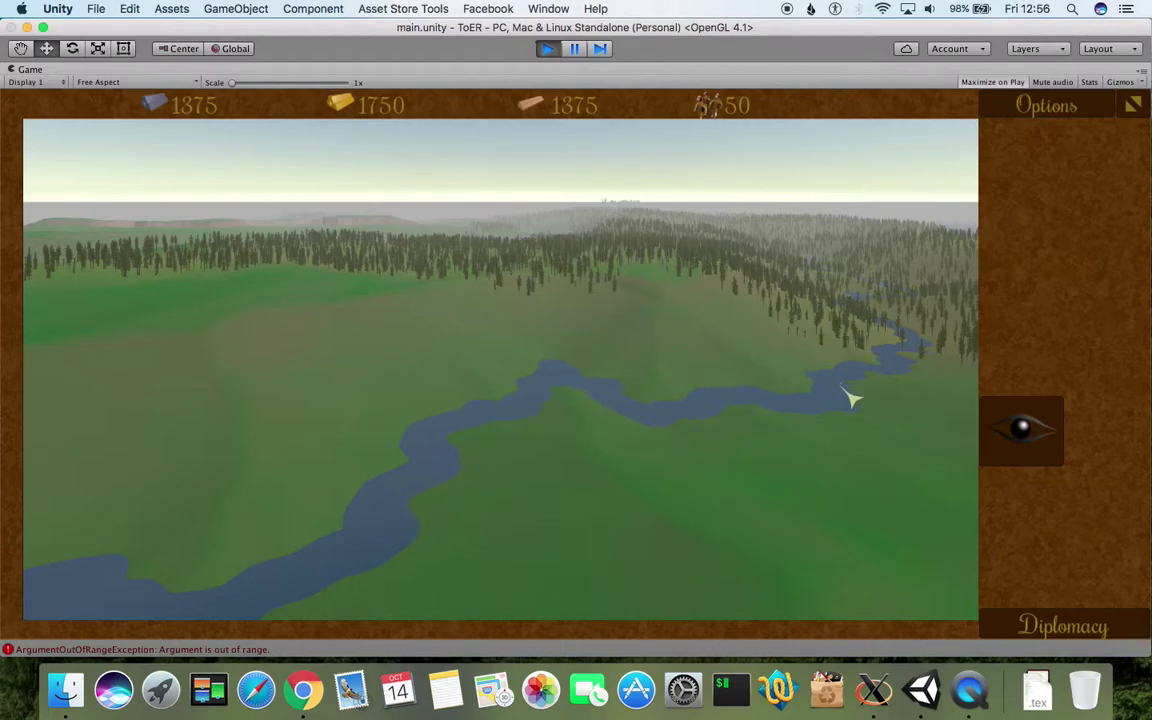
- Turn the camera back to the distant lake and compare the river's curves across the grassland from several angles
right_click_drag(806, 431, 520, 394)
right_click_drag(644, 384, 343, 352)
right_click_drag(543, 352, 345, 380)
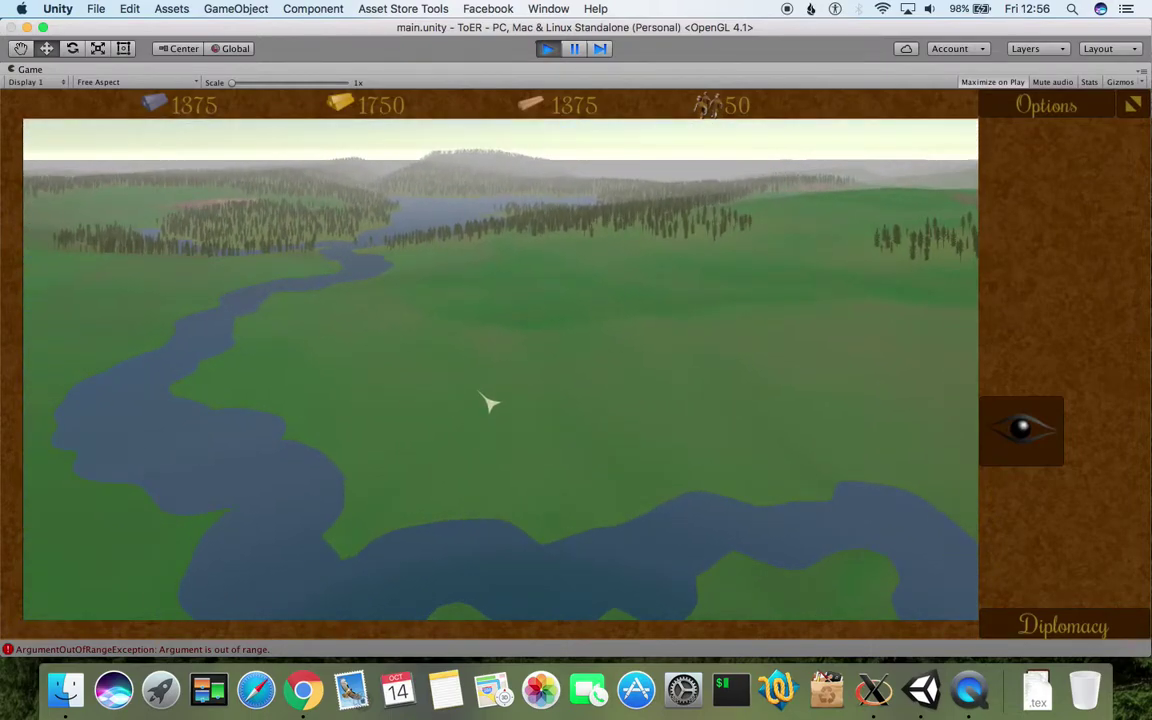
key("e")
right_click_drag(518, 334, 394, 336)
right_click_drag(297, 323, 389, 340)
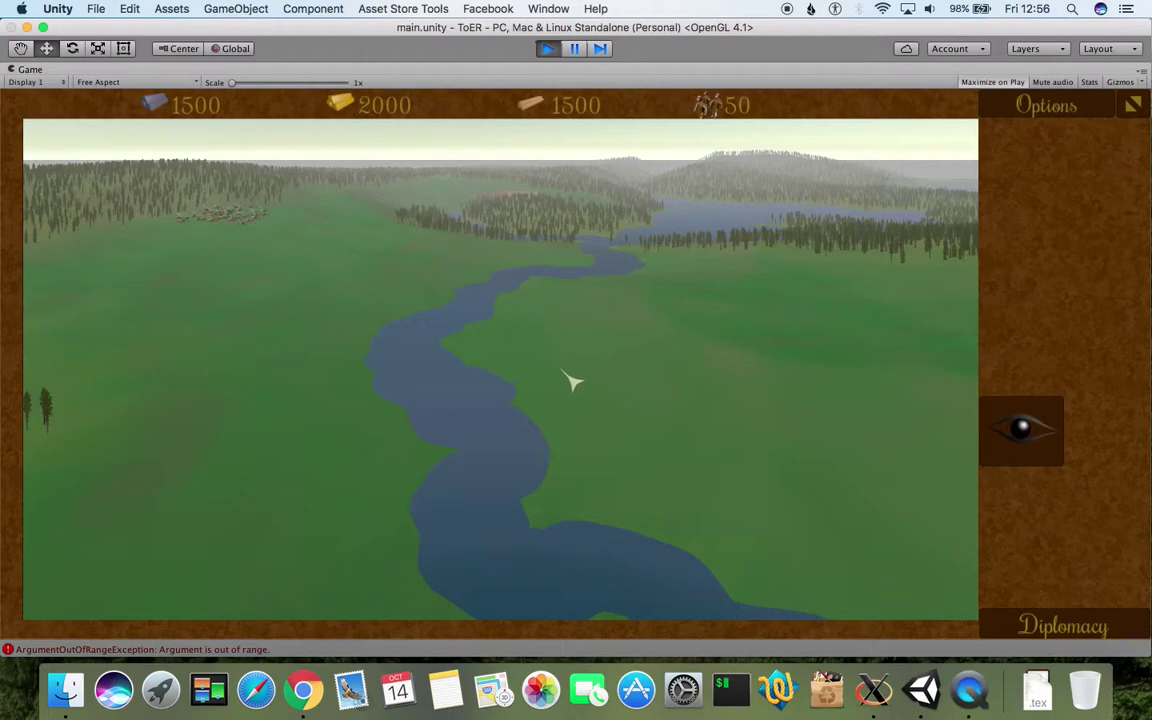
right_click_drag(360, 416, 527, 414)
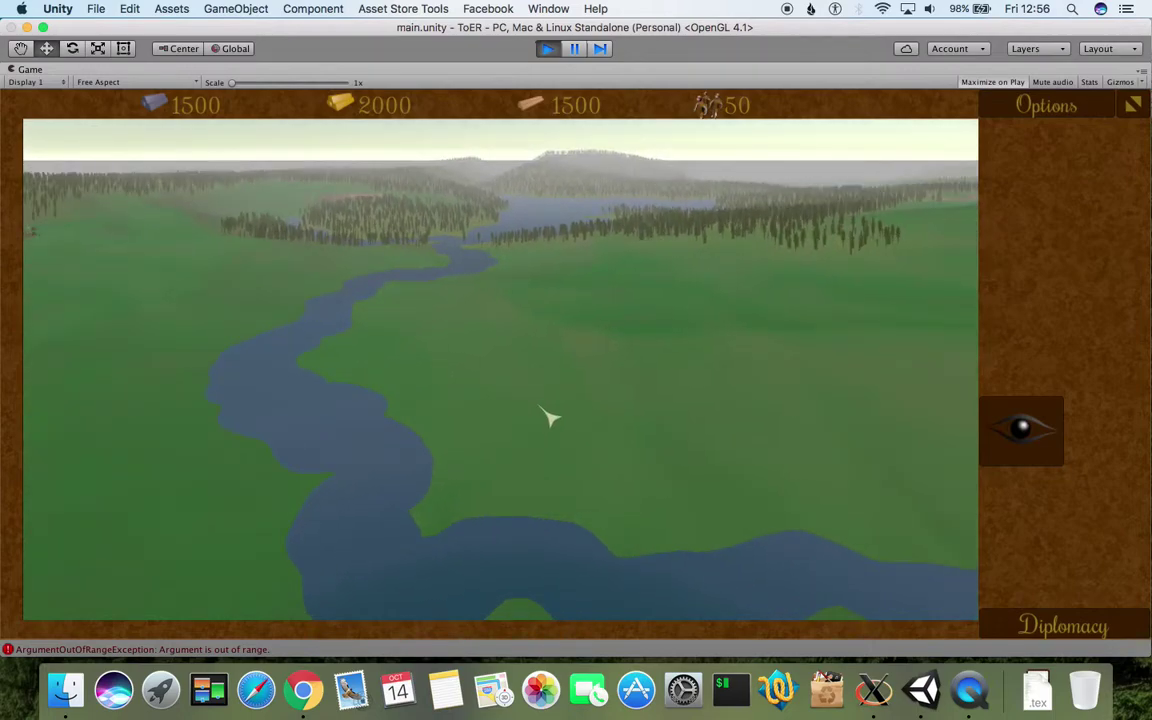
right_click_drag(463, 386, 527, 356)
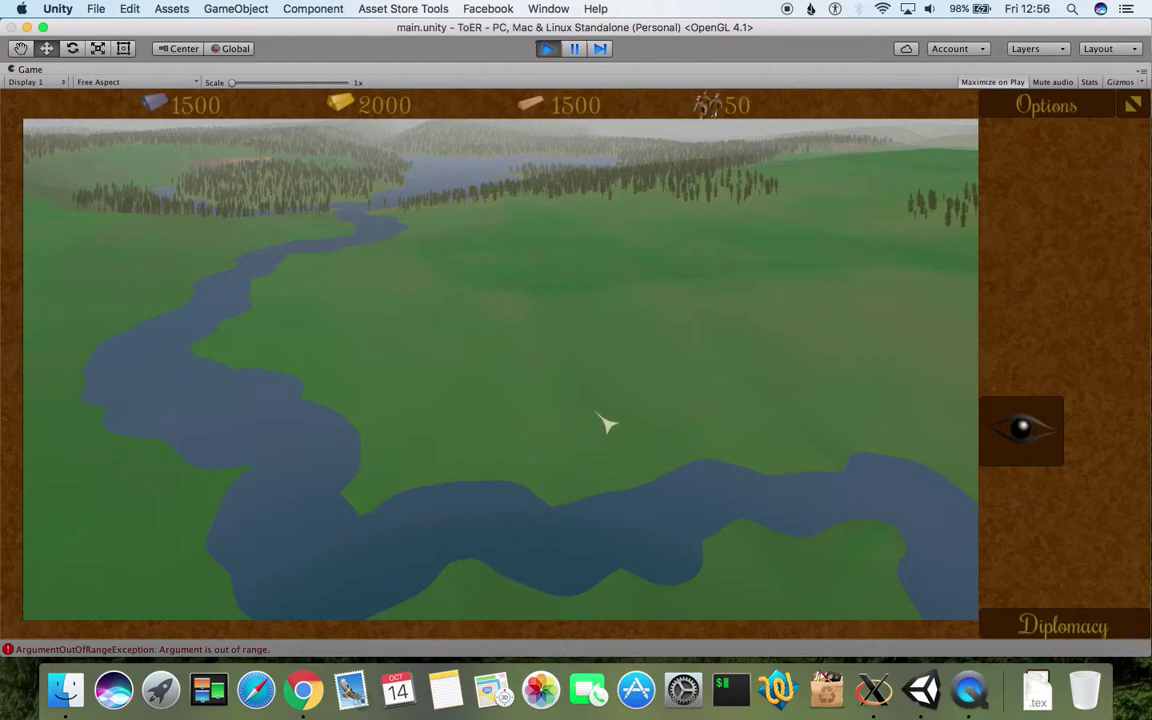
- Stop the running game and clear the logged error from the Console, closing the Console window
left_click(554, 57)
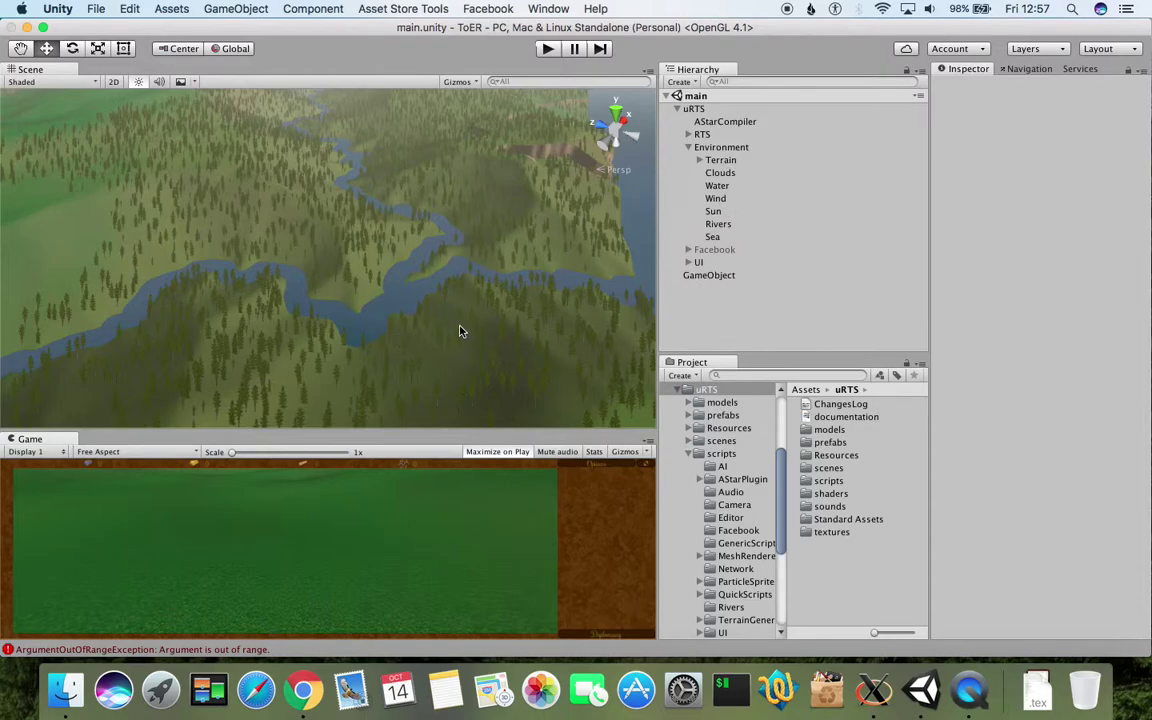
left_click(247, 650)
left_click(60, 197)
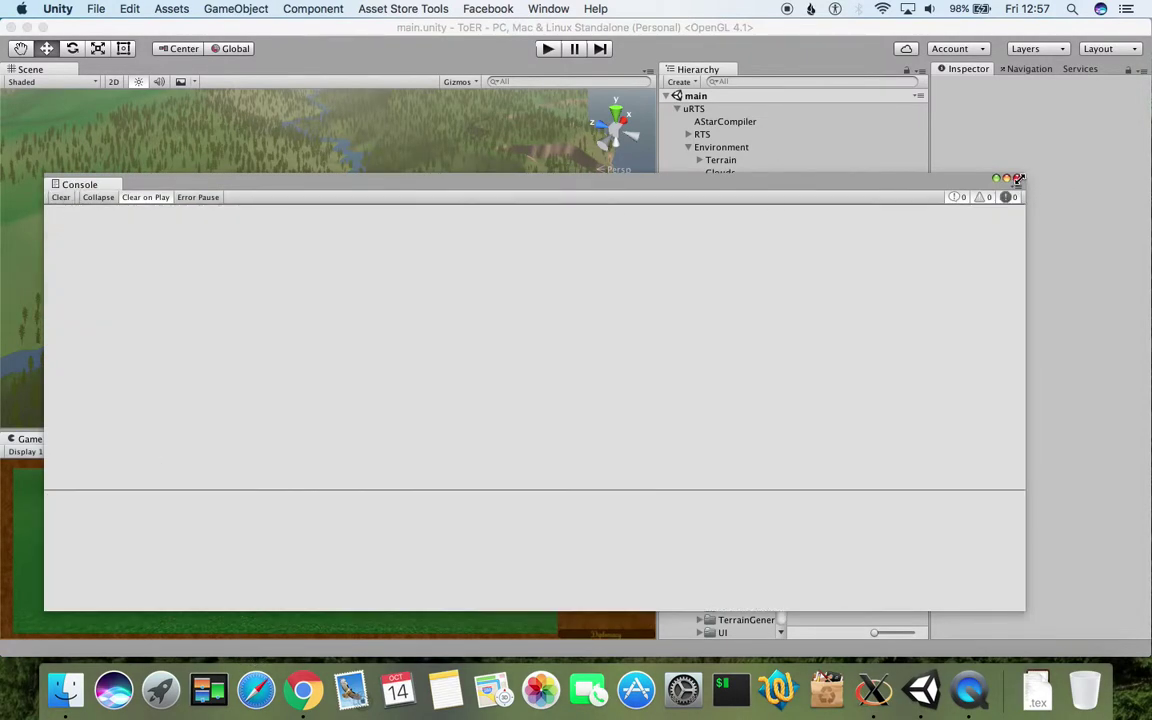
left_click(1017, 179)
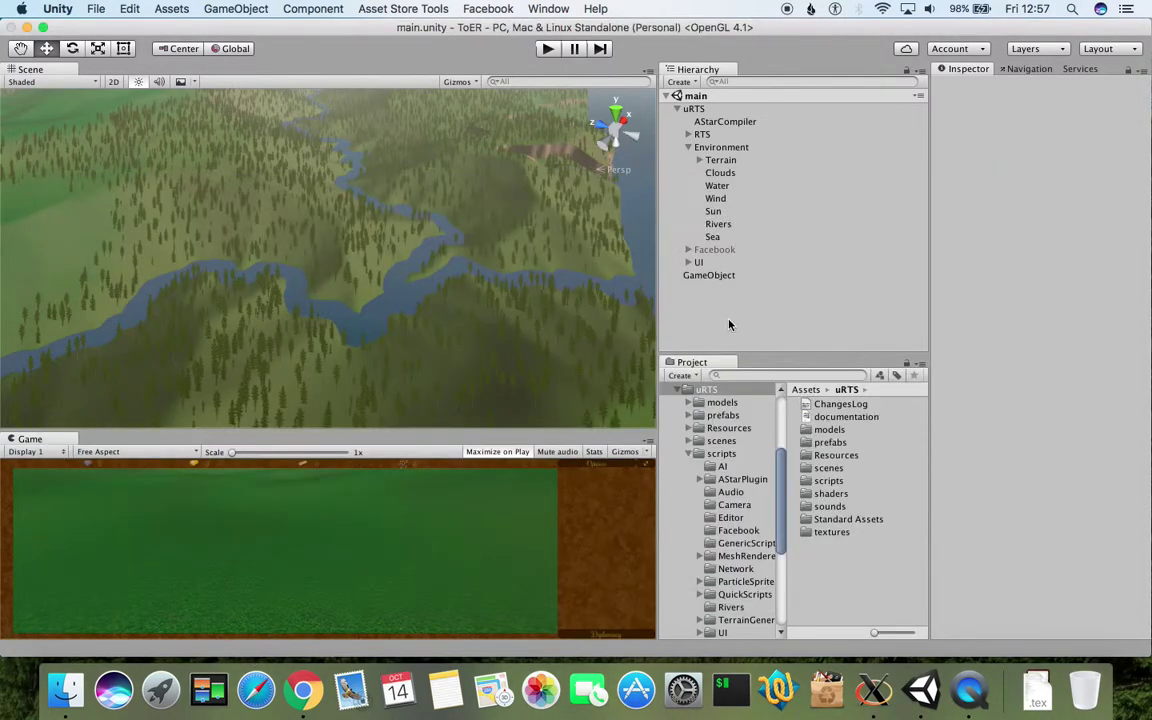
- Review the Rivers object's script parameters, from Origins to N Shore Pixels, alongside the river network on the terrain
left_click(727, 225)
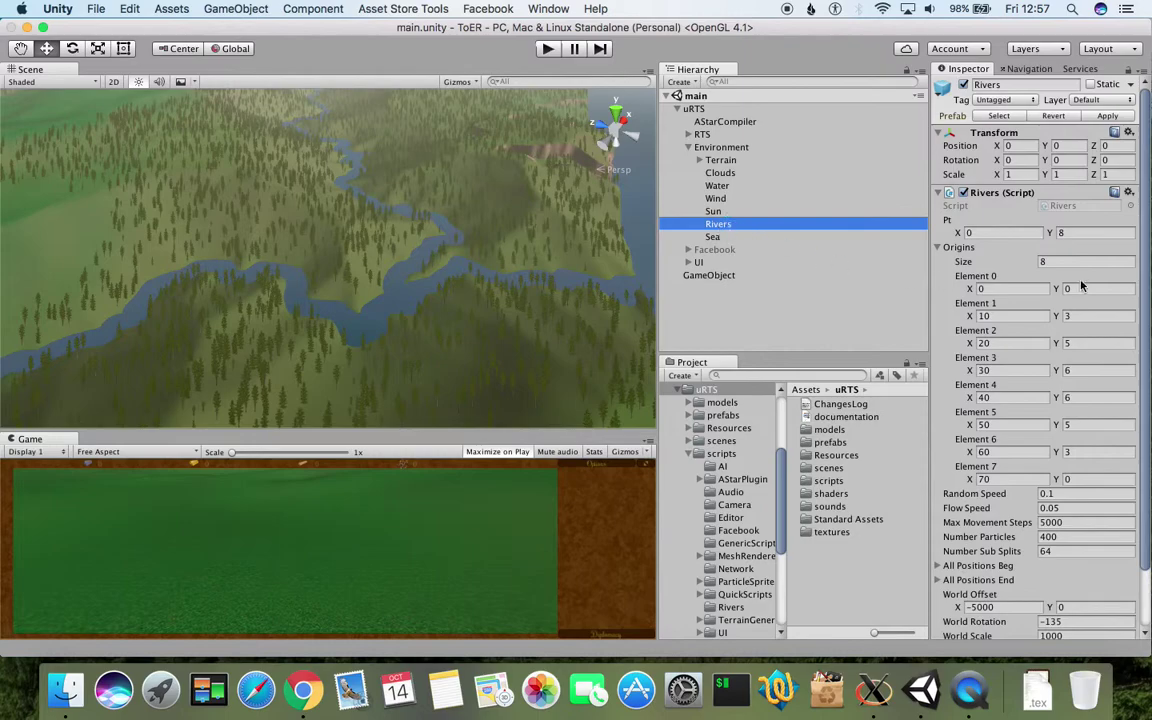
scroll(1061, 233, "down", 3)
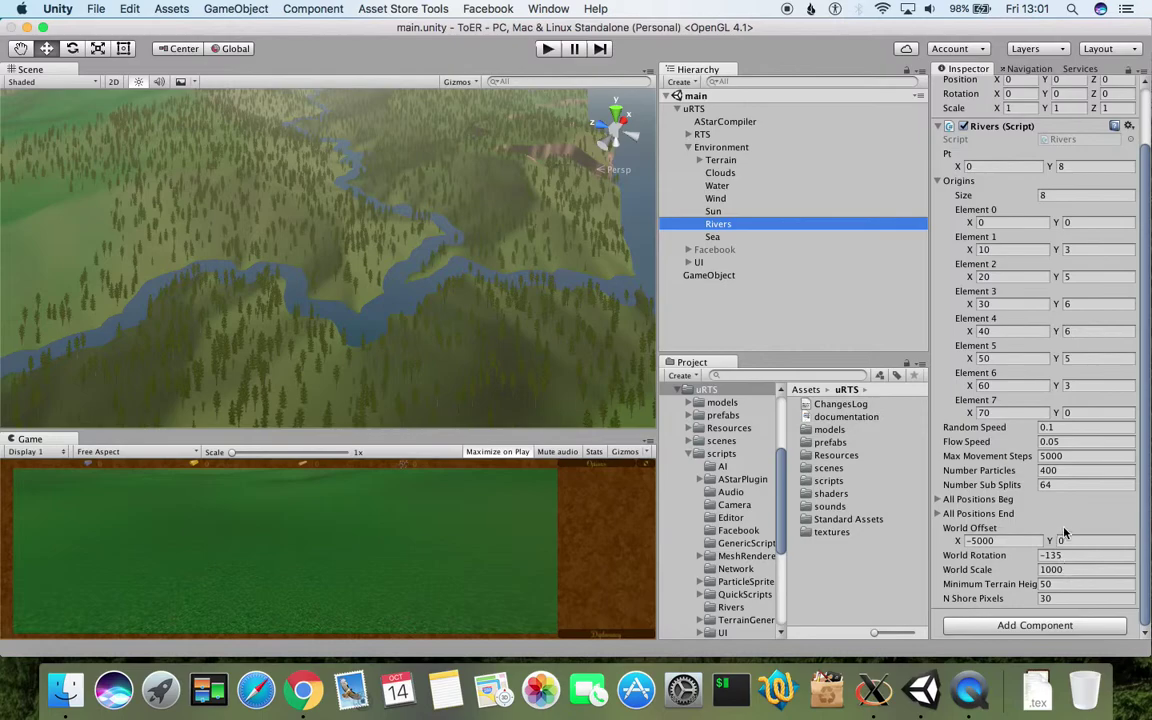
left_click(992, 541)
scroll(362, 295, "down", 10)
scroll(362, 295, "up", 3)
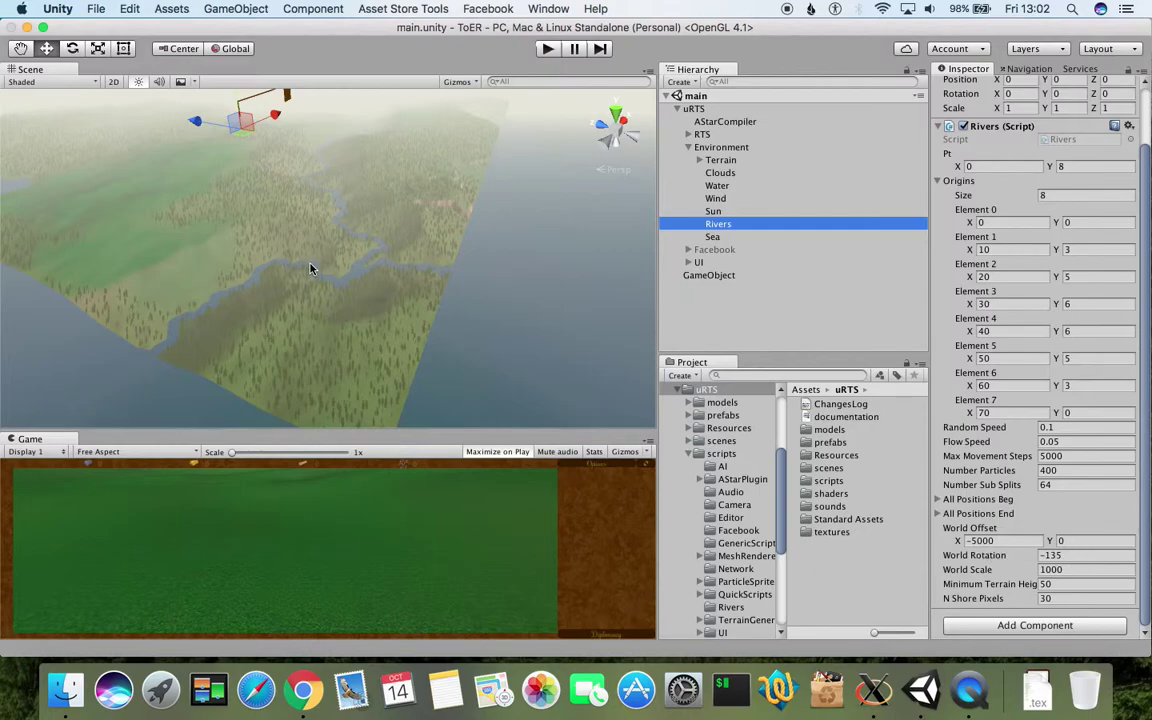
scroll(310, 268, "up", 5)
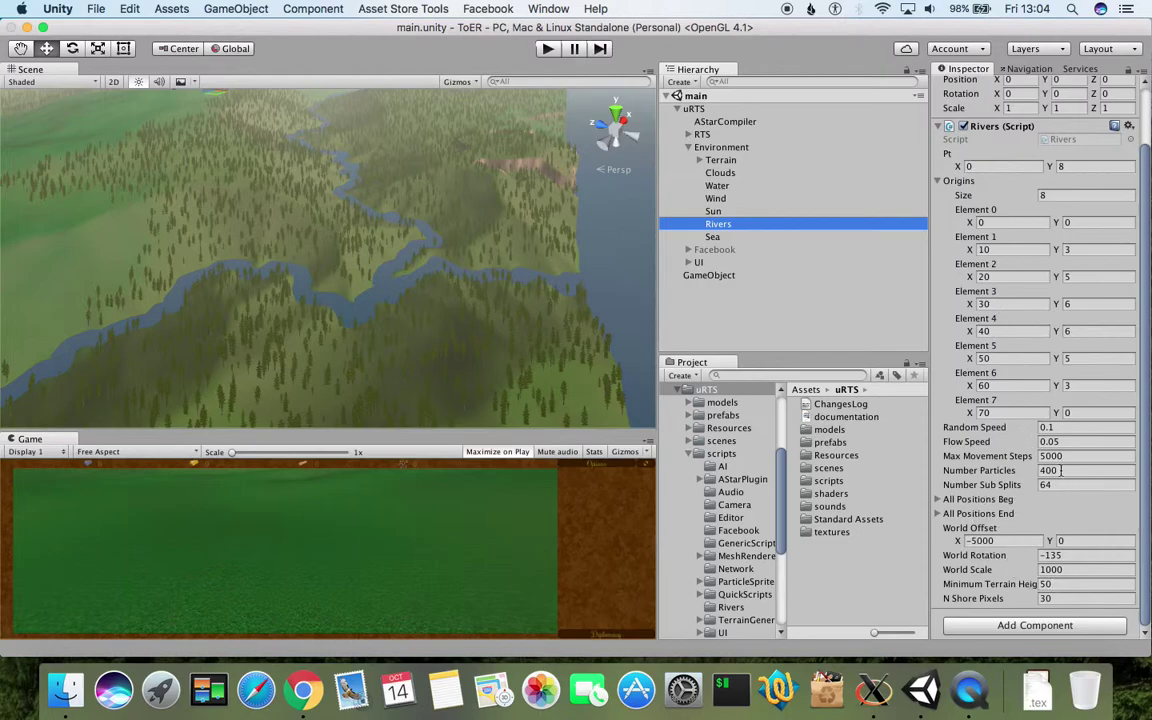
scroll(357, 386, "down", 2)
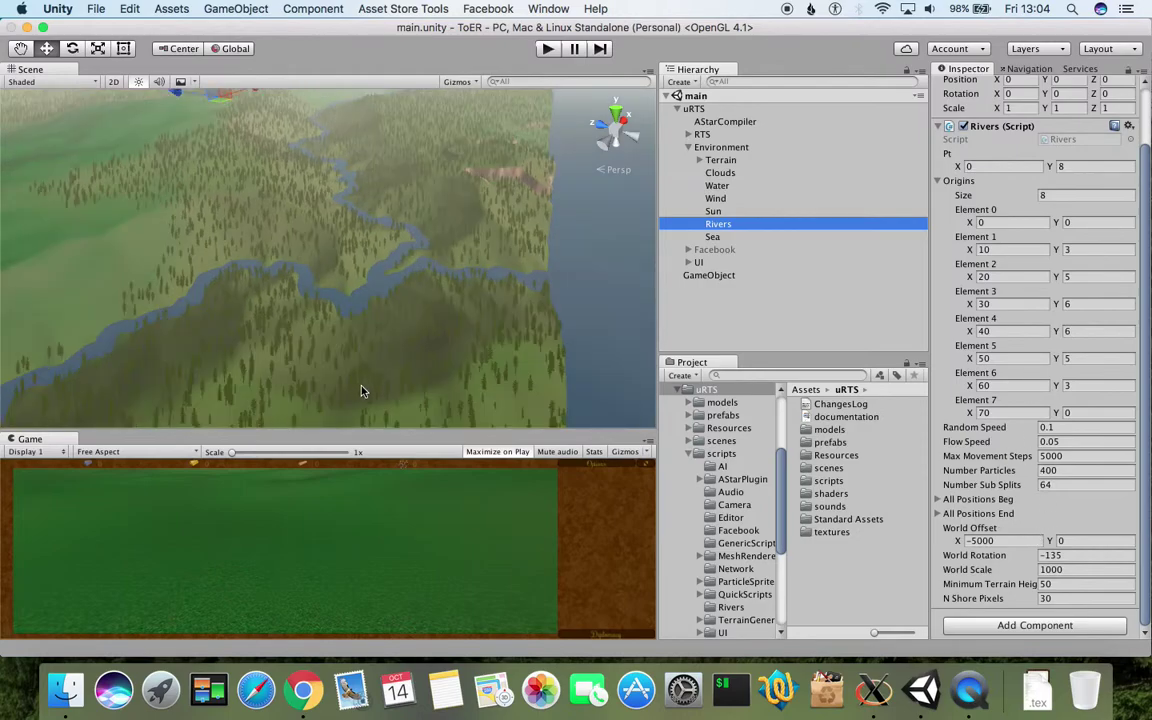
mouse_move(362, 389)
middle_mouse_down()
mouse_move(391, 368)
mouse_move(382, 383)
middle_mouse_up()
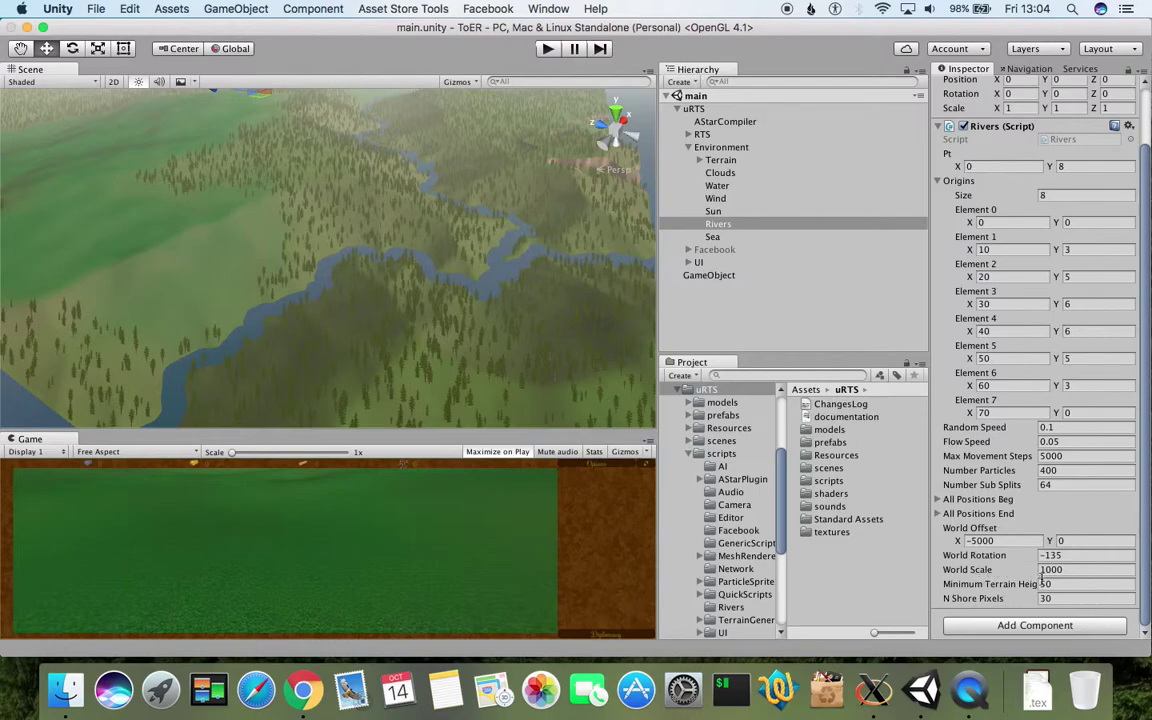
- Set the Rivers script's World Offset X to -500, then clean up and regenerate the Terrain
left_click(1001, 540)
left_click(692, 161)
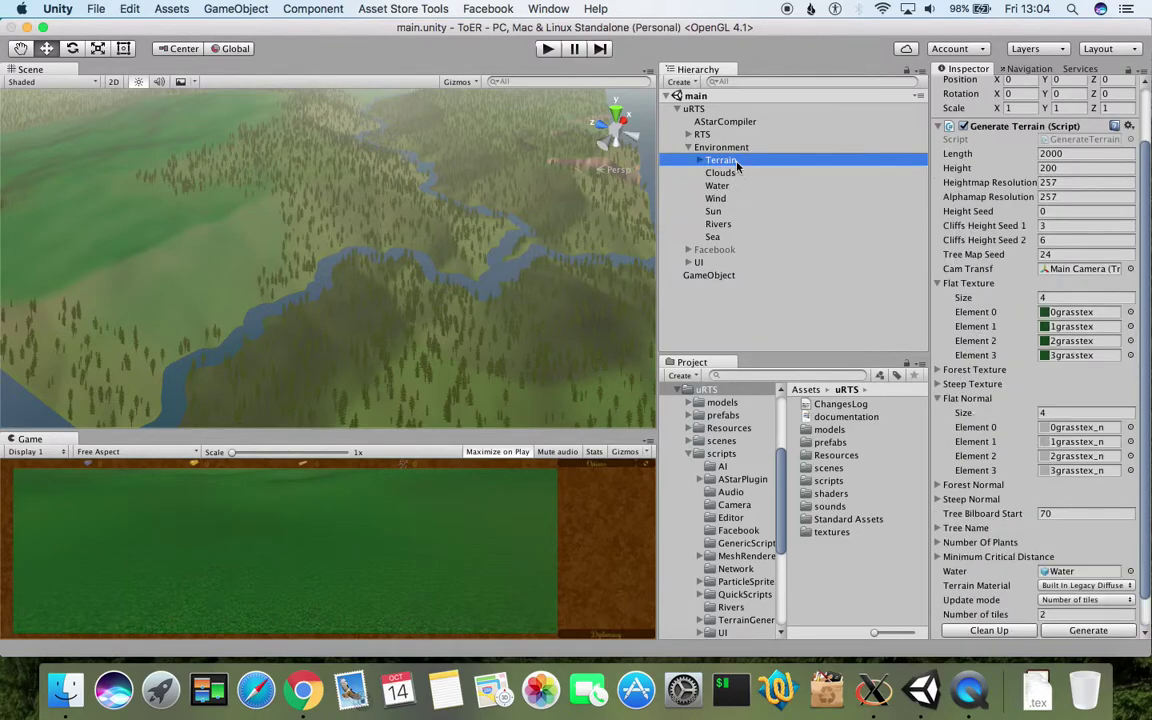
scroll(1017, 628, "down", 2)
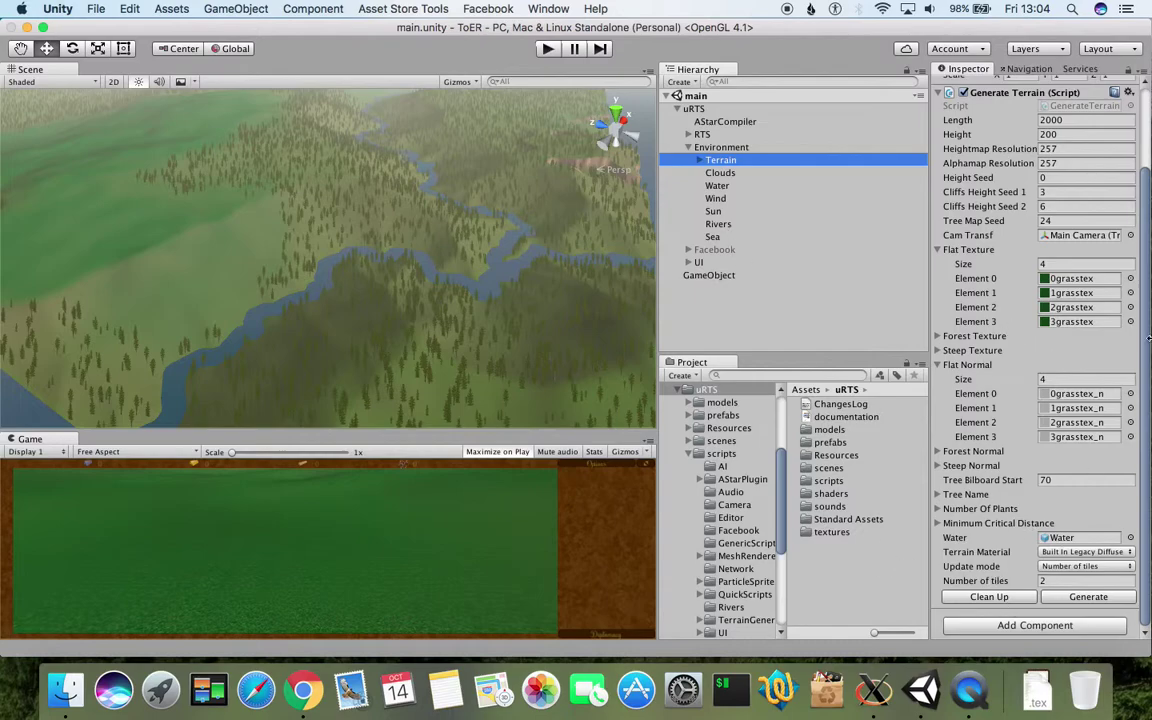
left_click(999, 597)
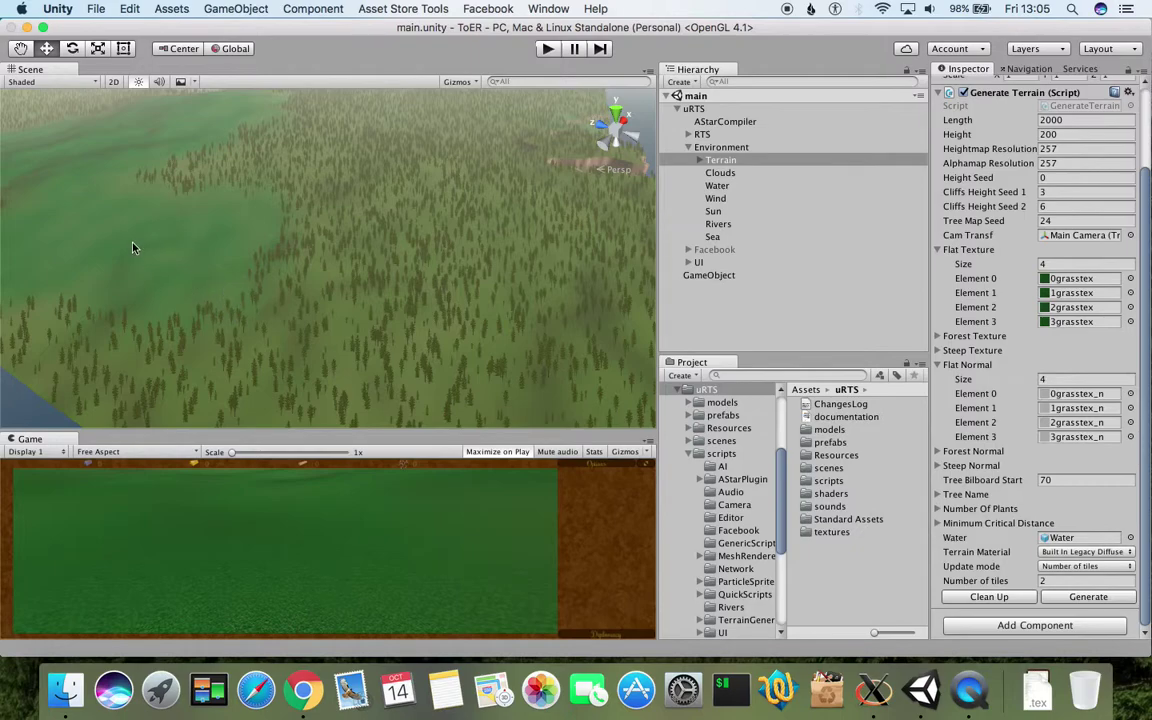
- Examine the regenerated river's course from the forested hills through the green valleys and its surrounding terrain
left_click_drag(143, 261, 276, 255, "alt")
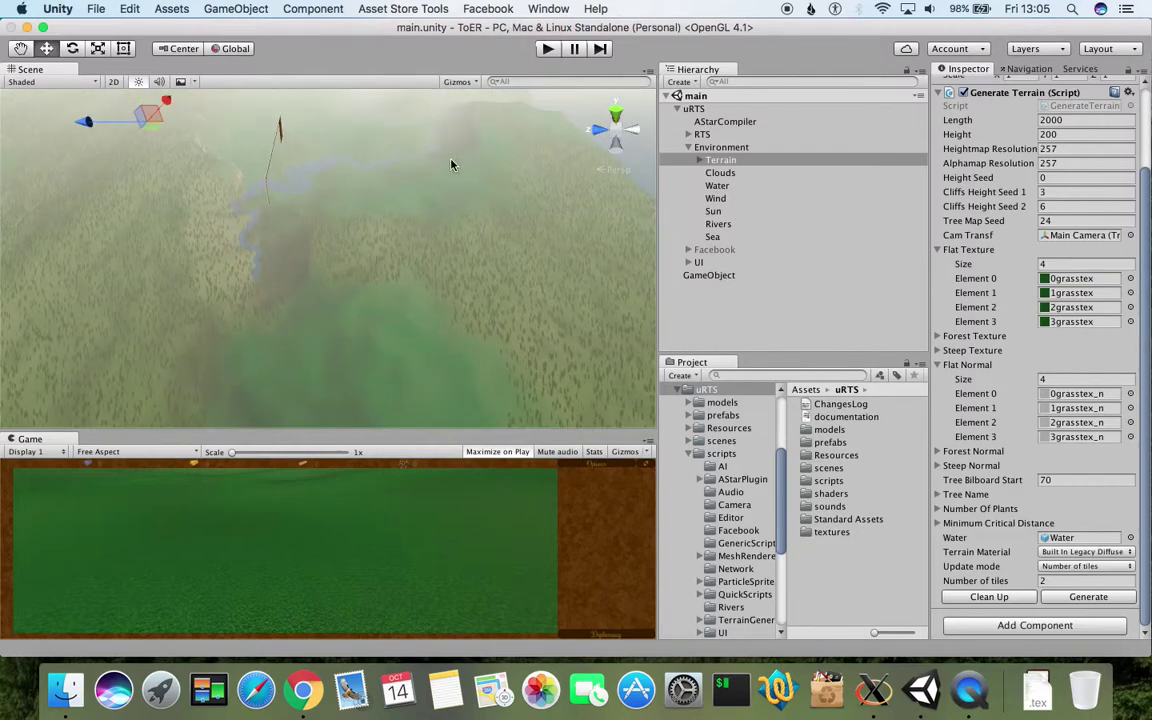
scroll(404, 243, "up", 10)
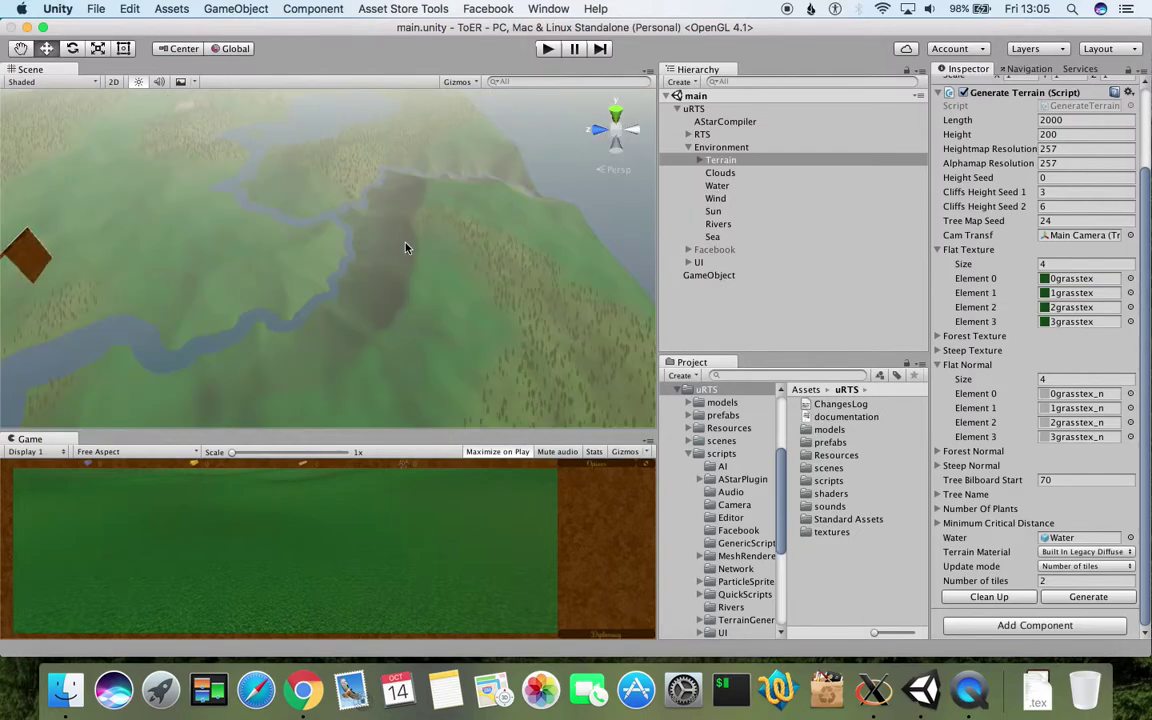
scroll(405, 247, "down", 5)
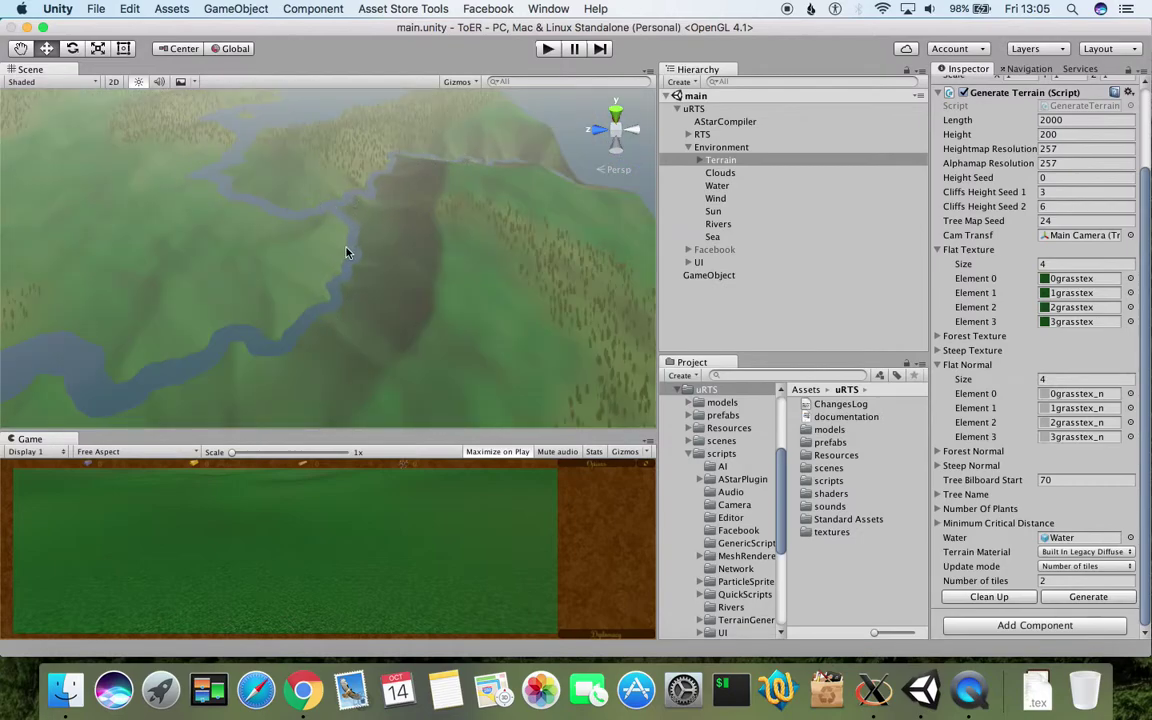
scroll(346, 252, "down", 3)
middle_click_drag(306, 280, 395, 225)
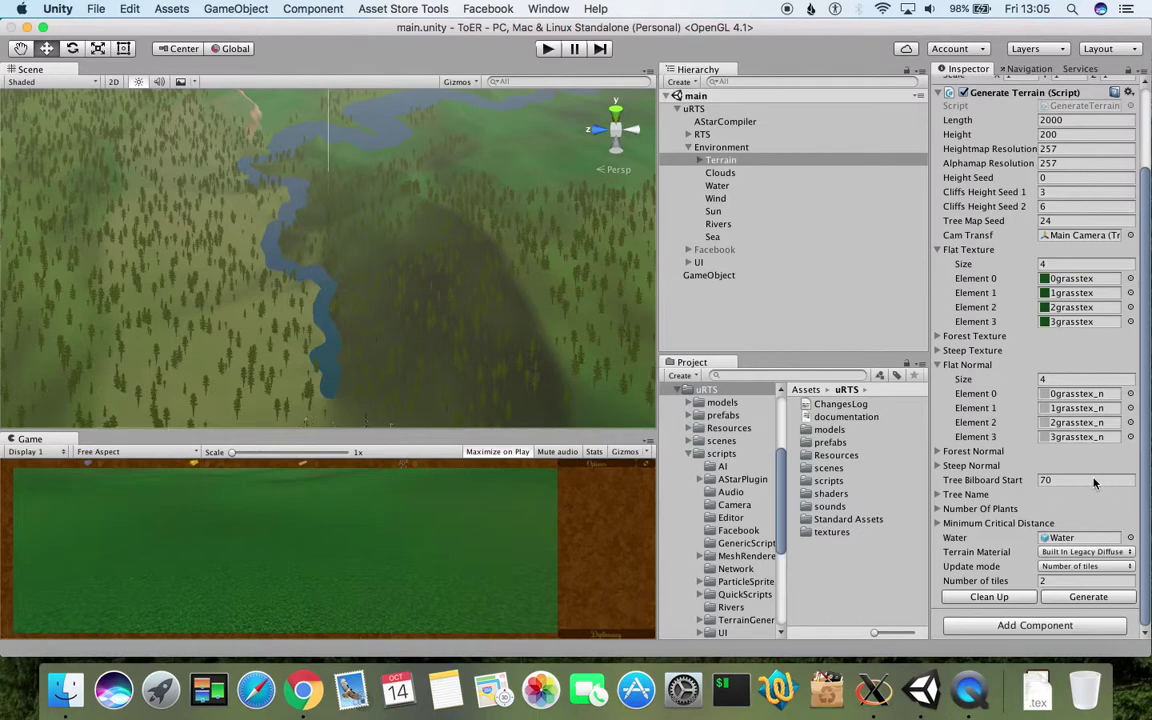
left_click(745, 224)
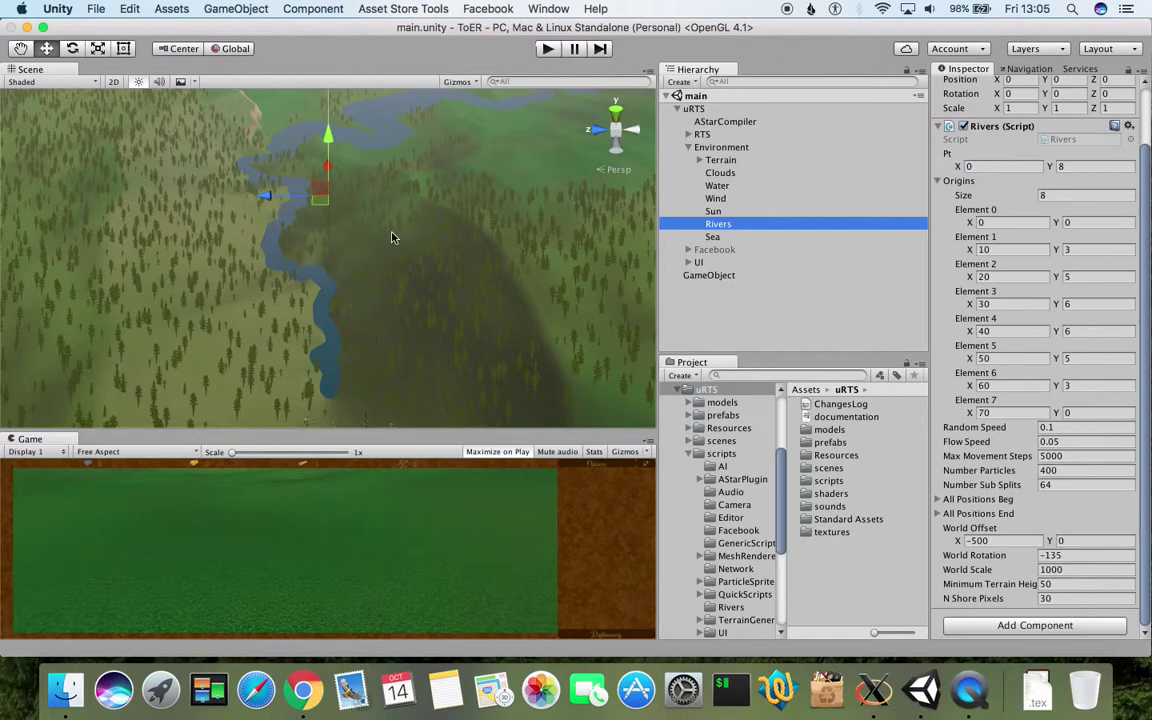
scroll(390, 245, "down", 3)
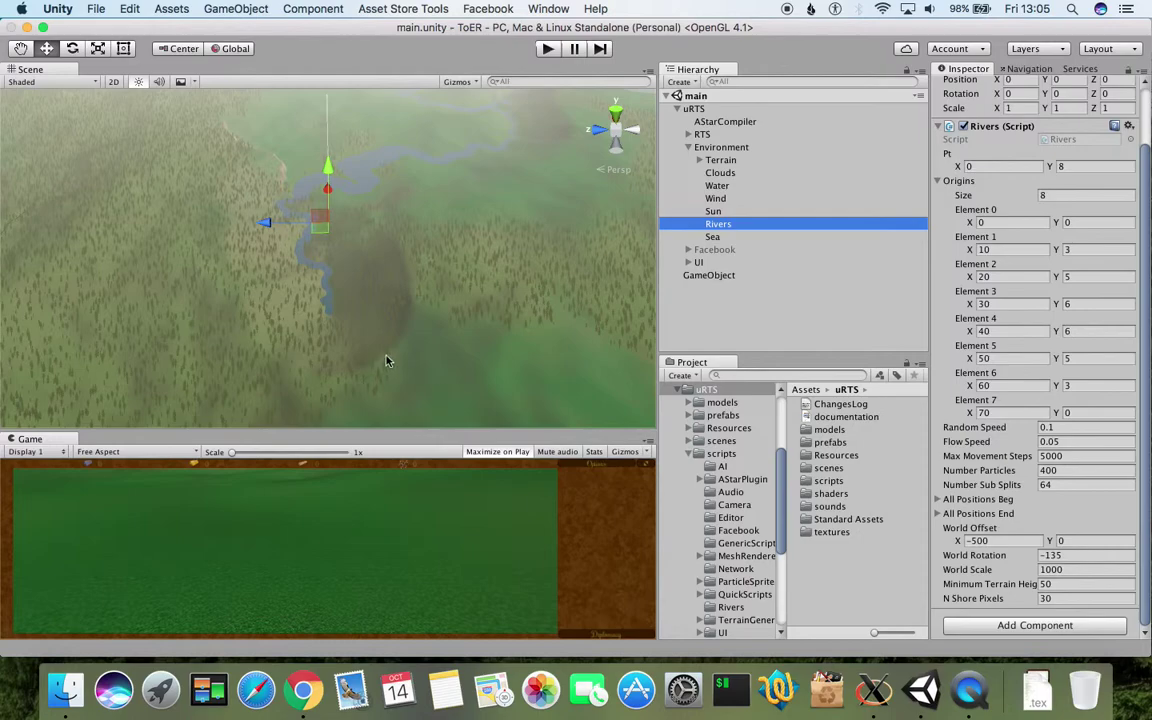
- Set the Rivers script's World Rotation to 0, save the scene, then clean up and regenerate the Terrain
left_click(1072, 555)
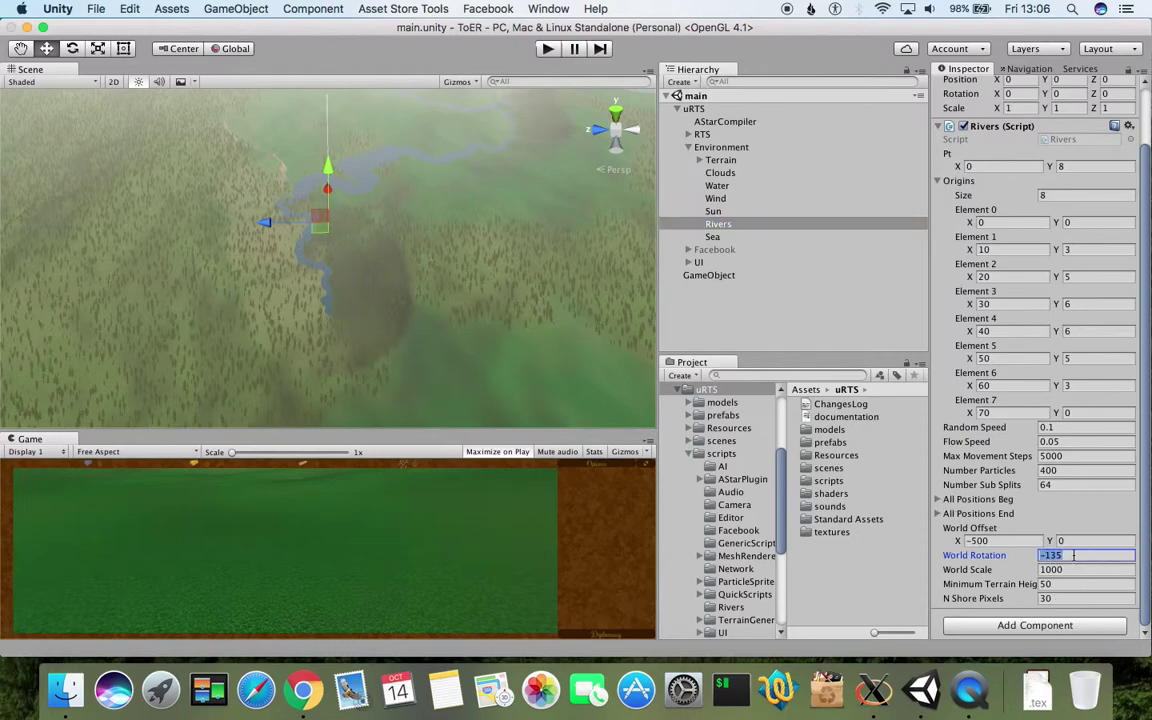
type("0")
key("super+s")
left_click(720, 160)
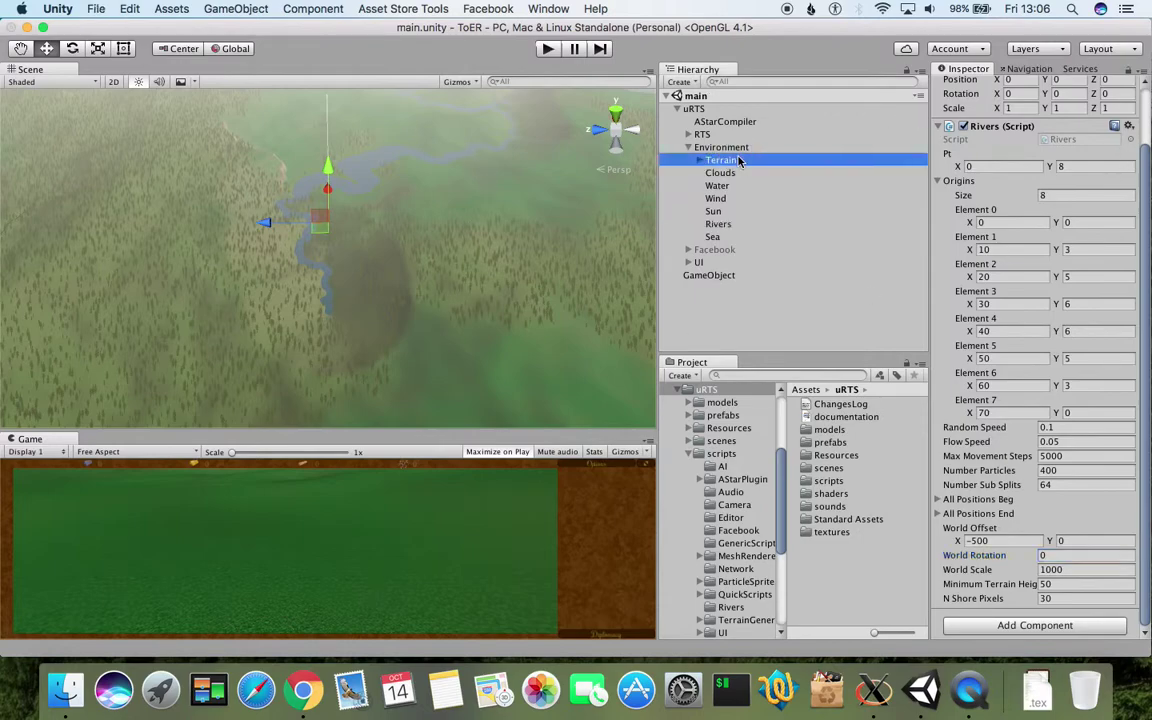
left_click(996, 597)
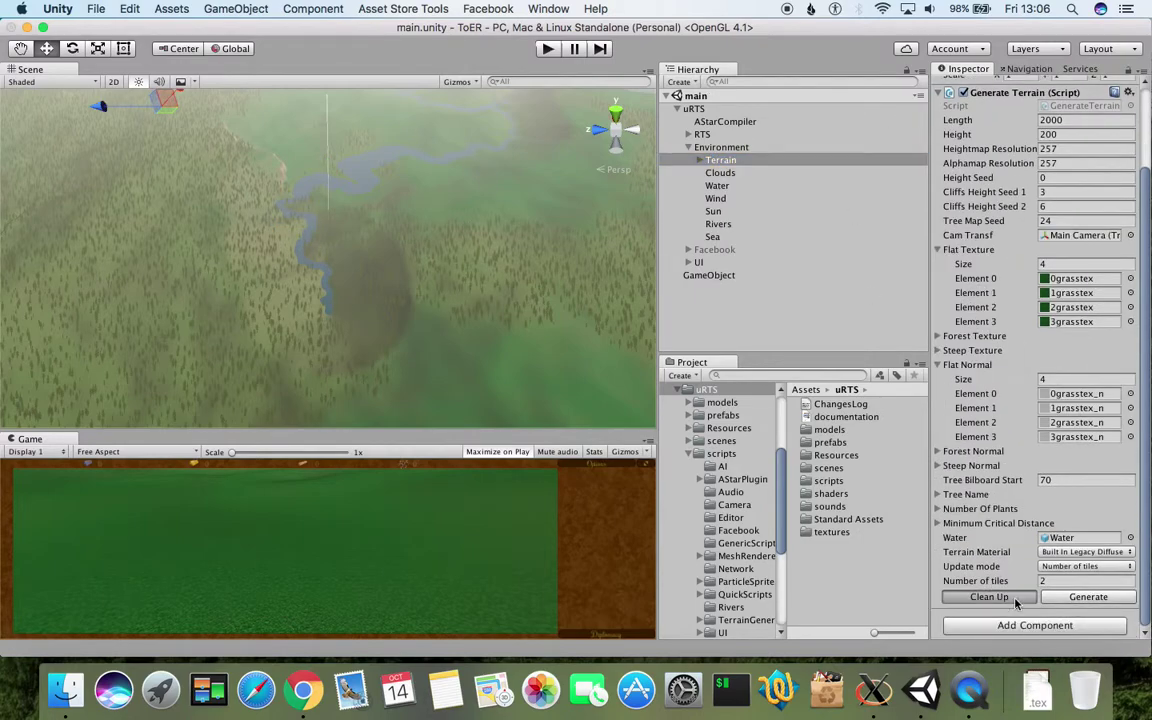
left_click(1093, 598)
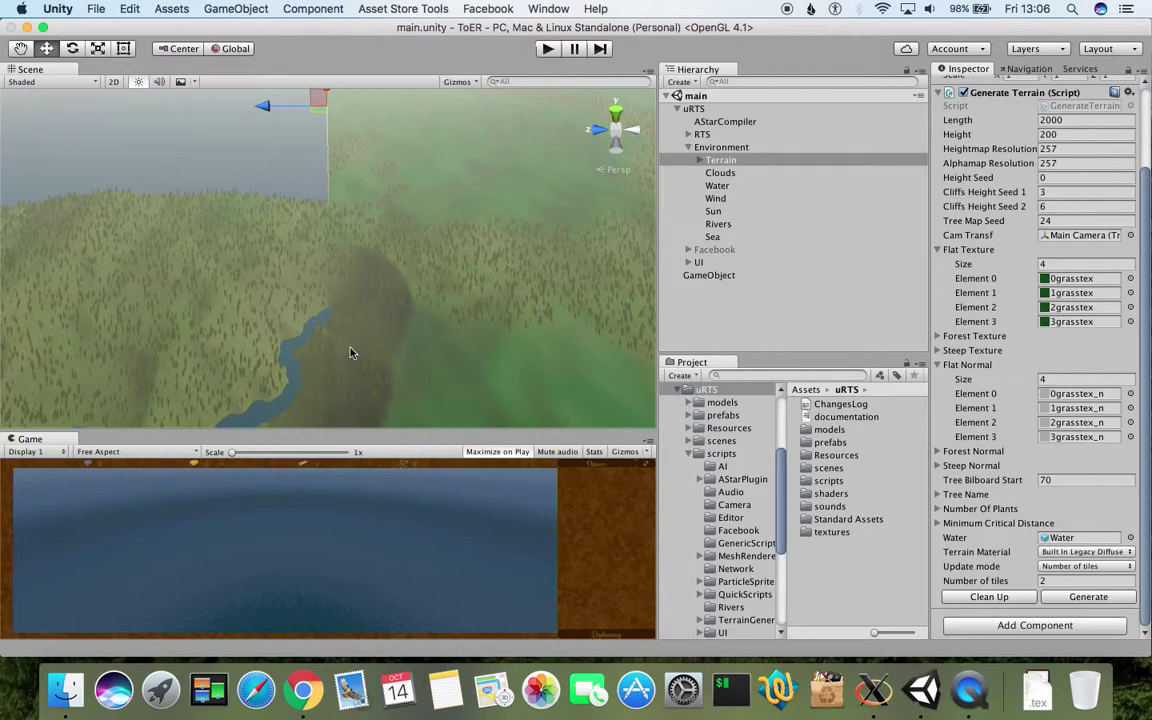
- Inspect the river and lake produced with the new rotation from several angles around the forested terrain
left_click(472, 274)
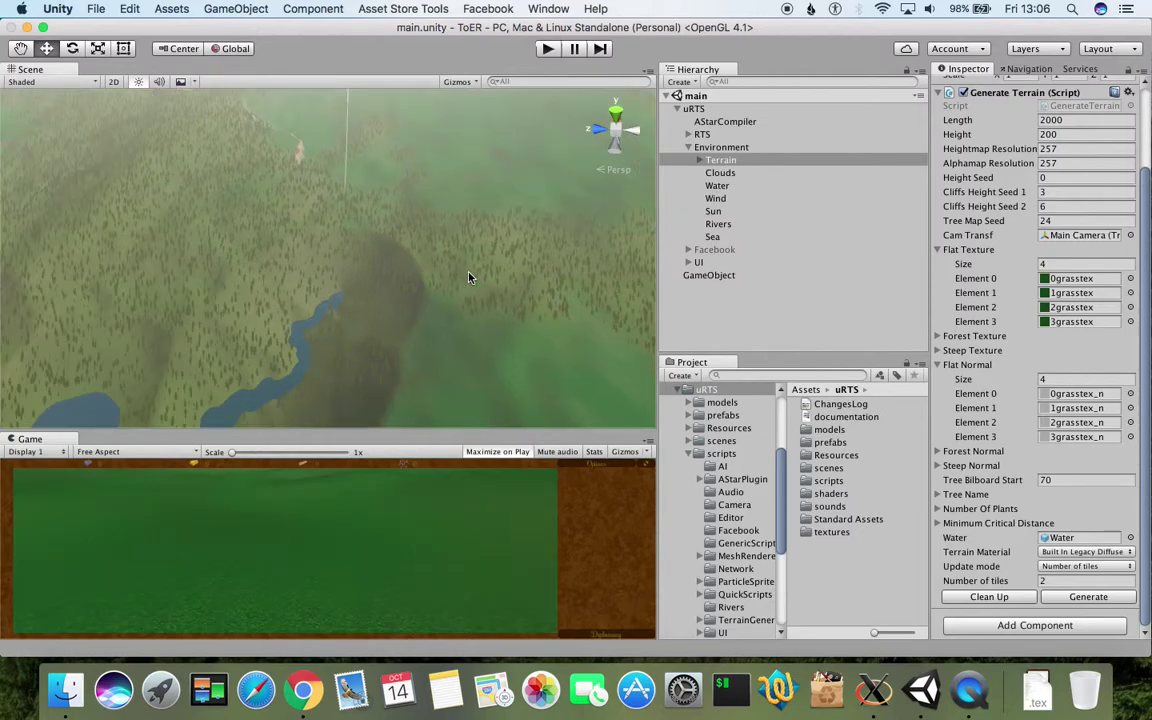
left_click_drag(470, 277, 141, 321, "alt")
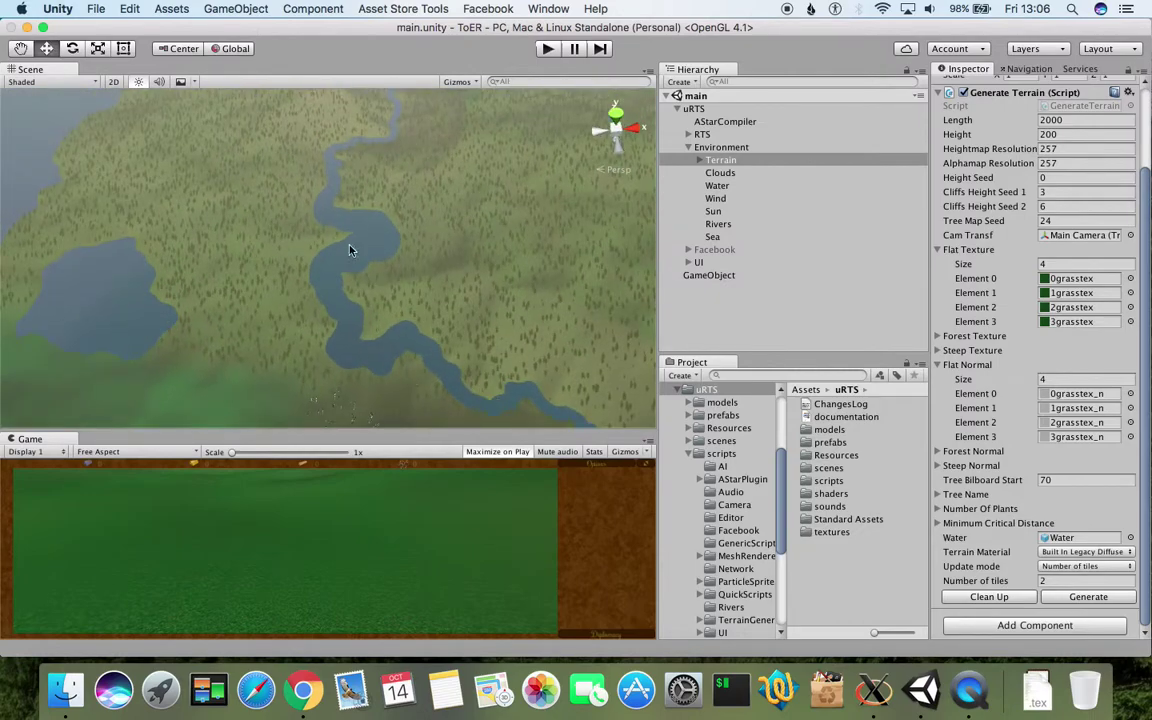
left_click_drag(437, 316, 425, 251, "alt")
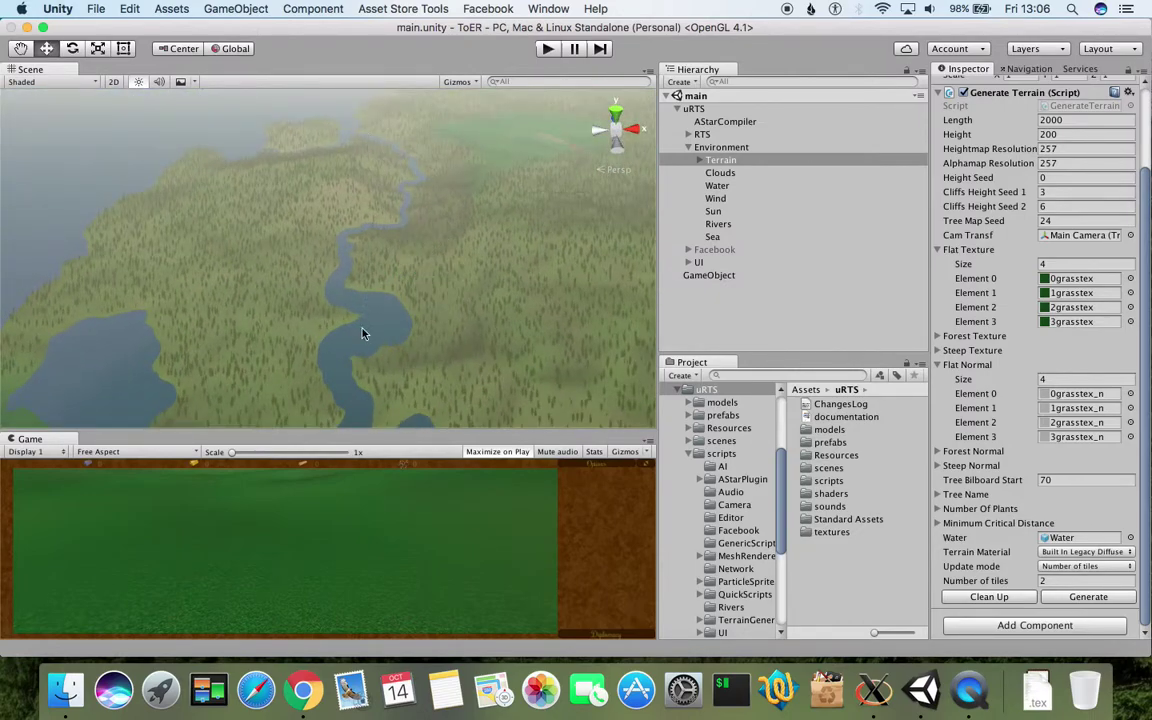
left_click_drag(338, 341, 630, 342, "alt")
left_click_drag(426, 376, 428, 288, "alt")
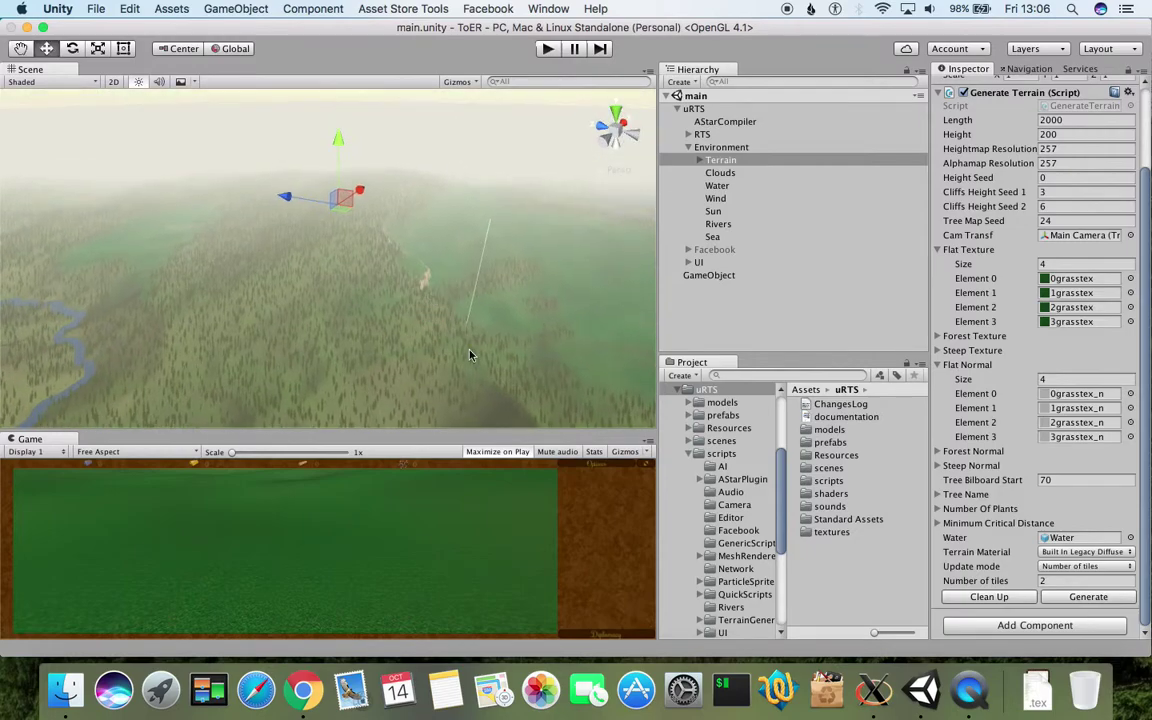
left_click_drag(470, 355, 466, 321, "alt")
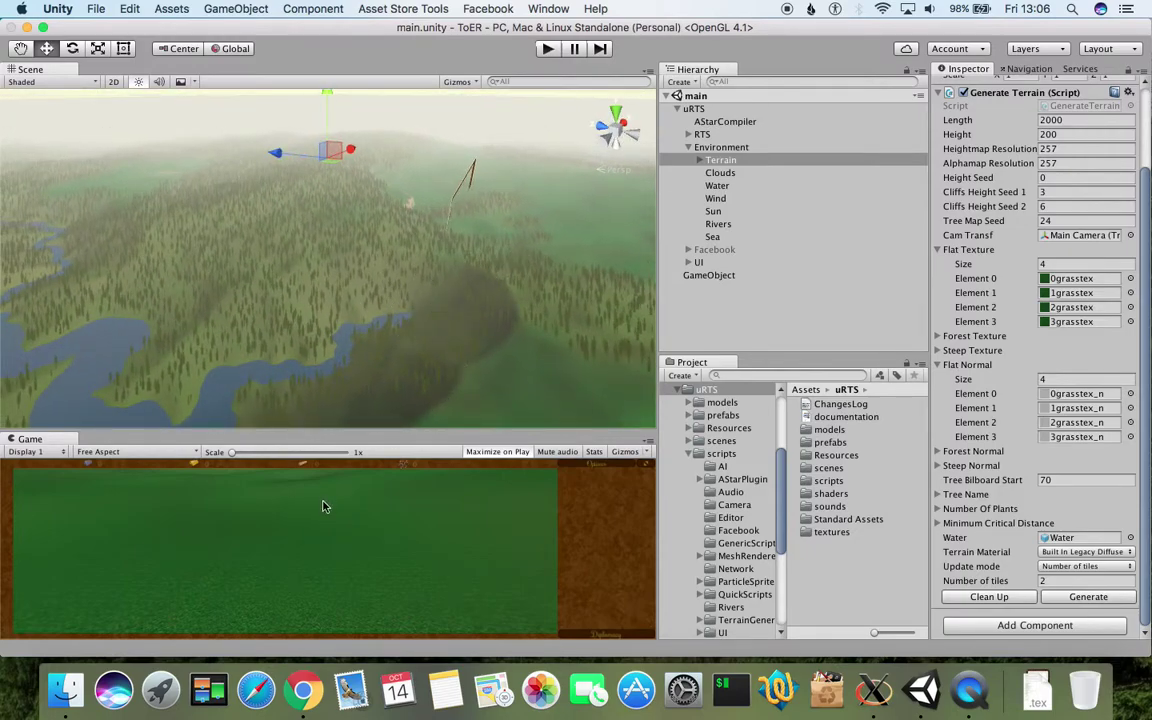
scroll(407, 335, "down", 3)
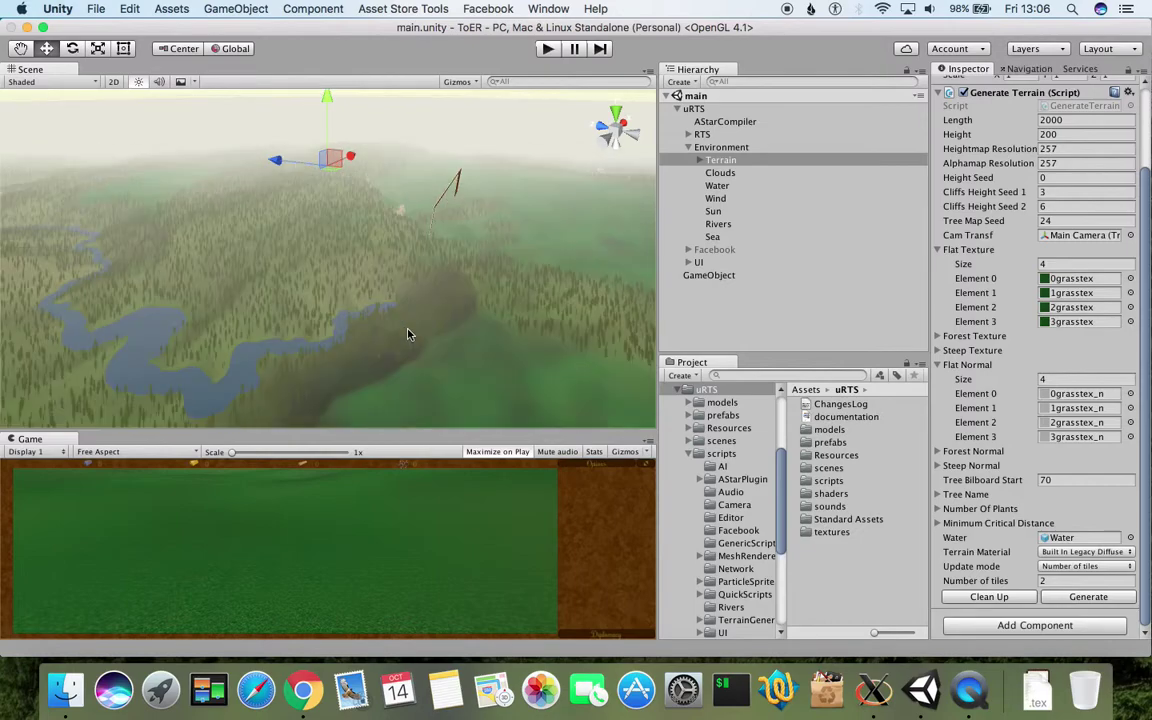
- Set the Rivers script's World Rotation to -135 and drop the last digit of its World Scale
left_click(719, 223)
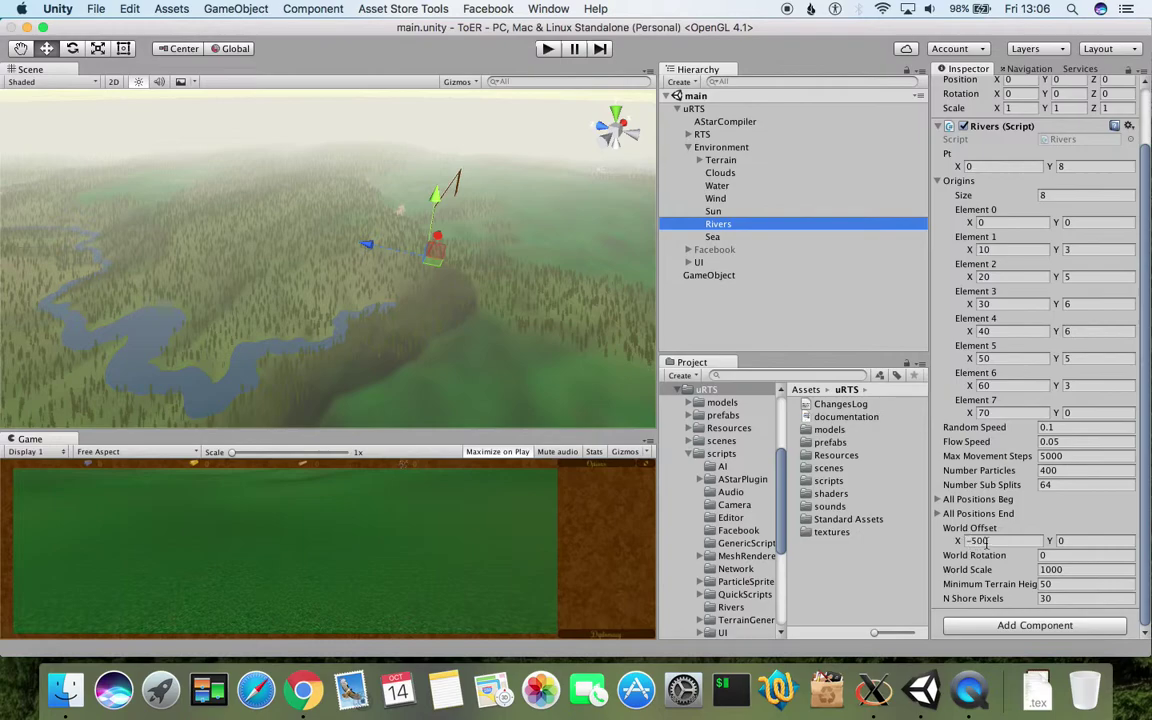
left_click(1055, 555)
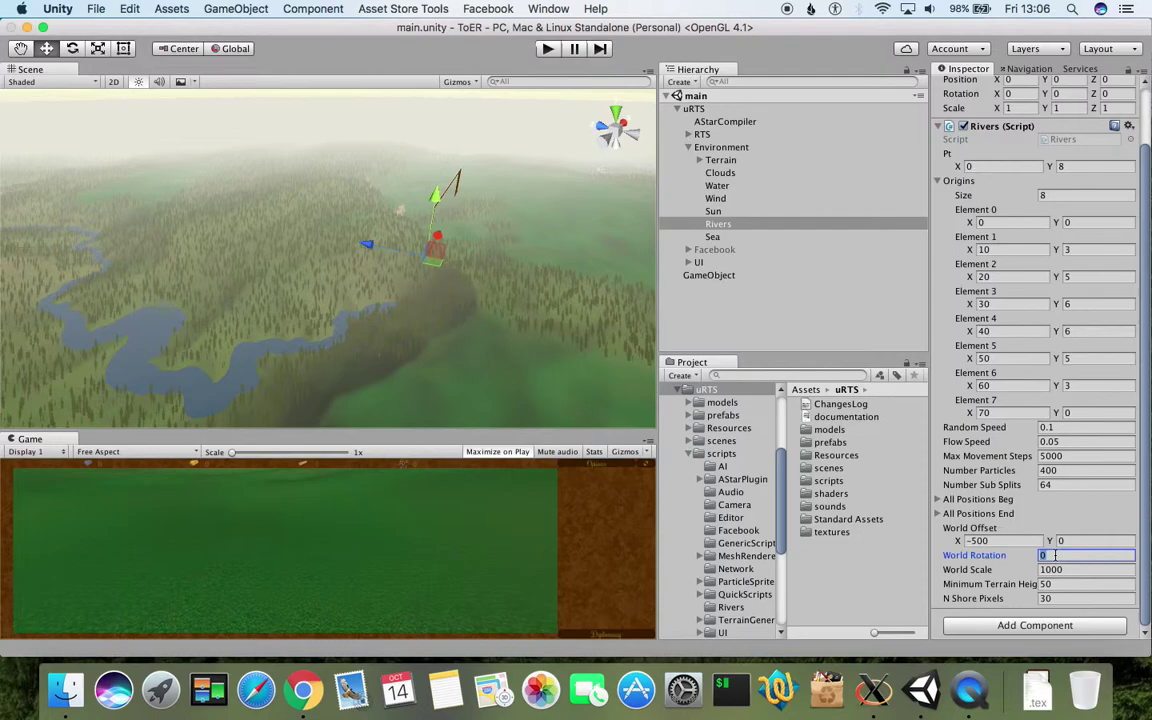
type("-135")
left_click(1076, 569)
left_click(1082, 570)
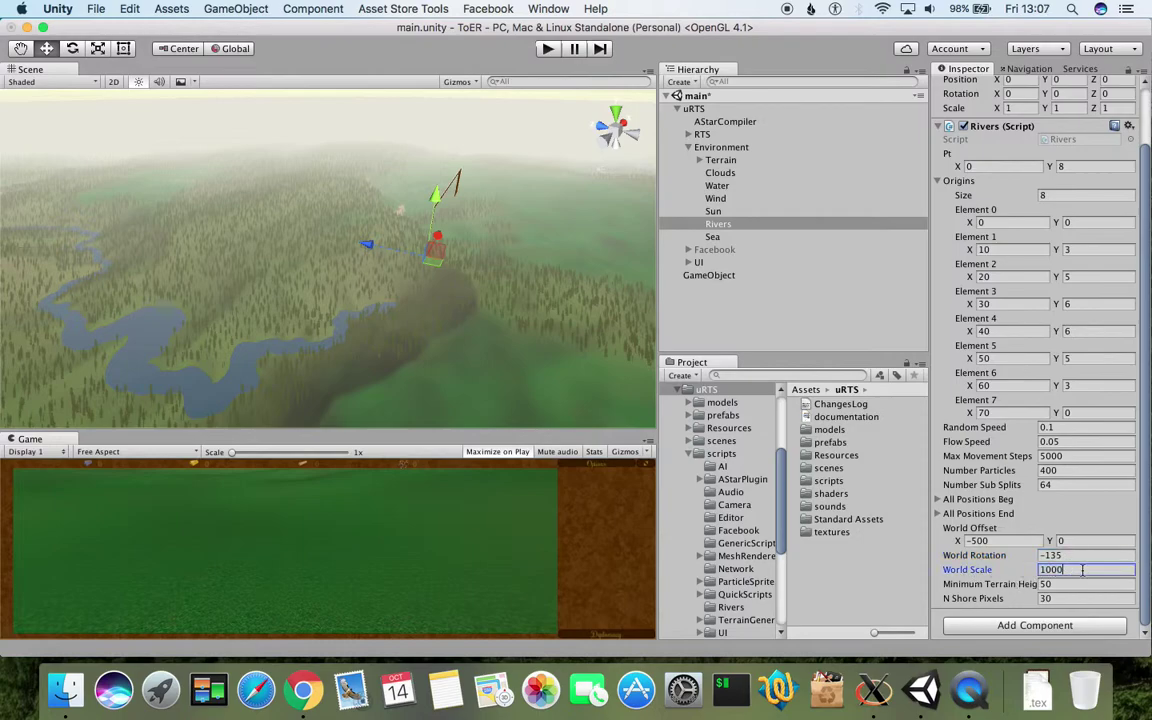
key("BackSpace")
- Save the scene, then clean up and regenerate the Terrain with the changed river scale
left_click(724, 161)
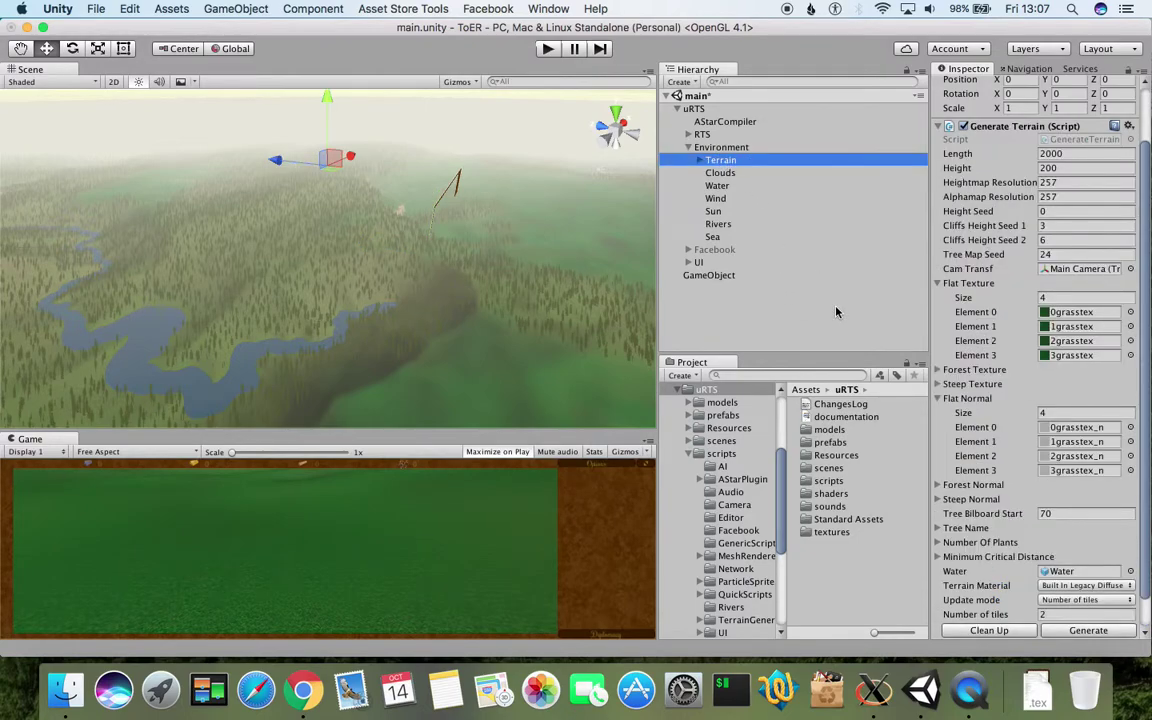
key("super+s")
scroll(1046, 481, "down", 2)
left_click(1010, 598)
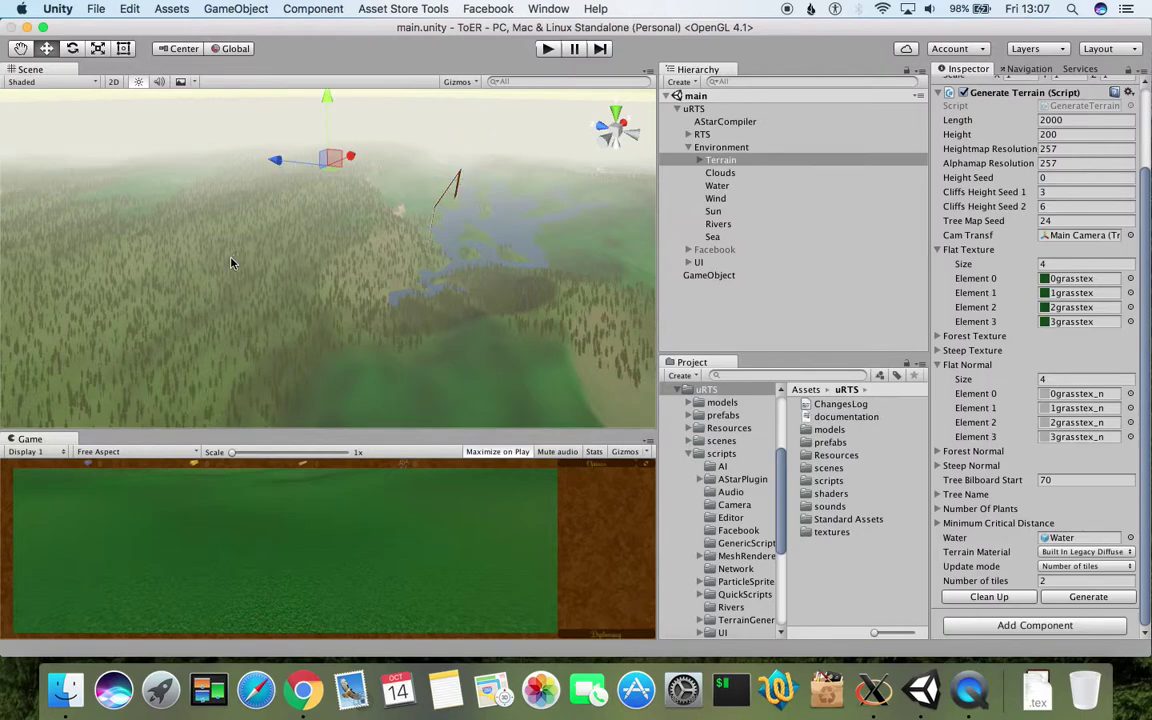
- Examine the rescaled river network, following its branches from the source near the dark hill to the wide lake with islands
right_click_drag(231, 270, 409, 303)
left_click_drag(368, 198, 368, 227)
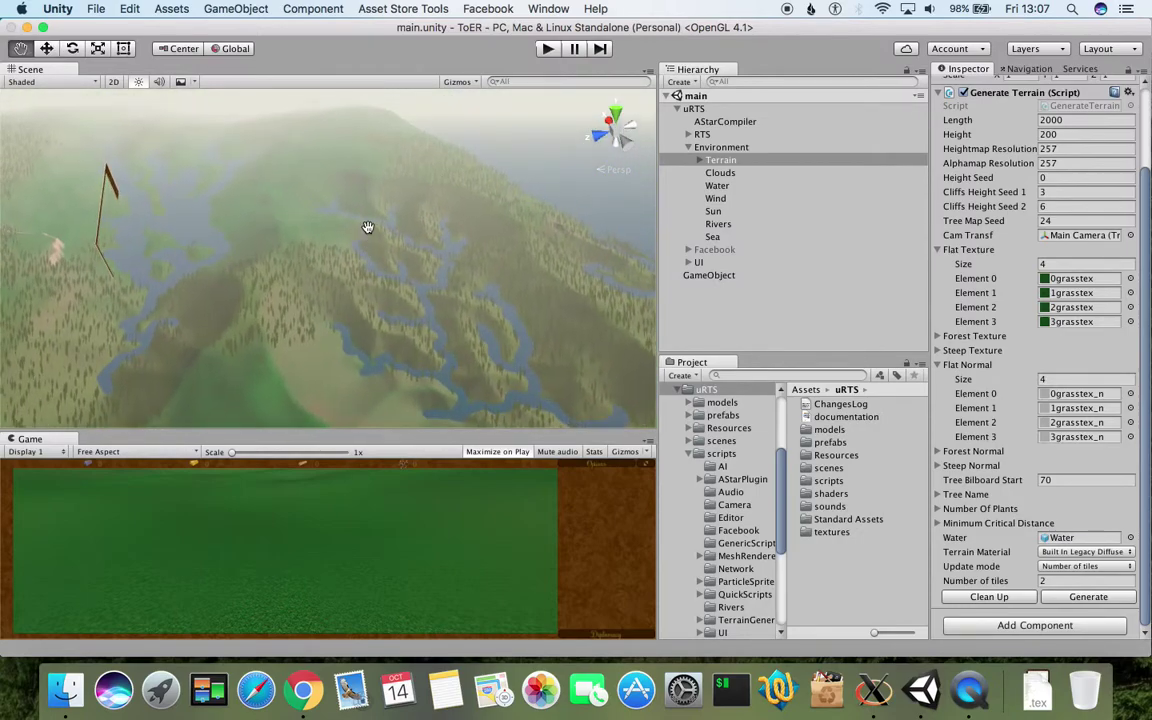
scroll(368, 227, "up", 3)
scroll(368, 227, "down", 2)
middle_click_drag(260, 248, 279, 219)
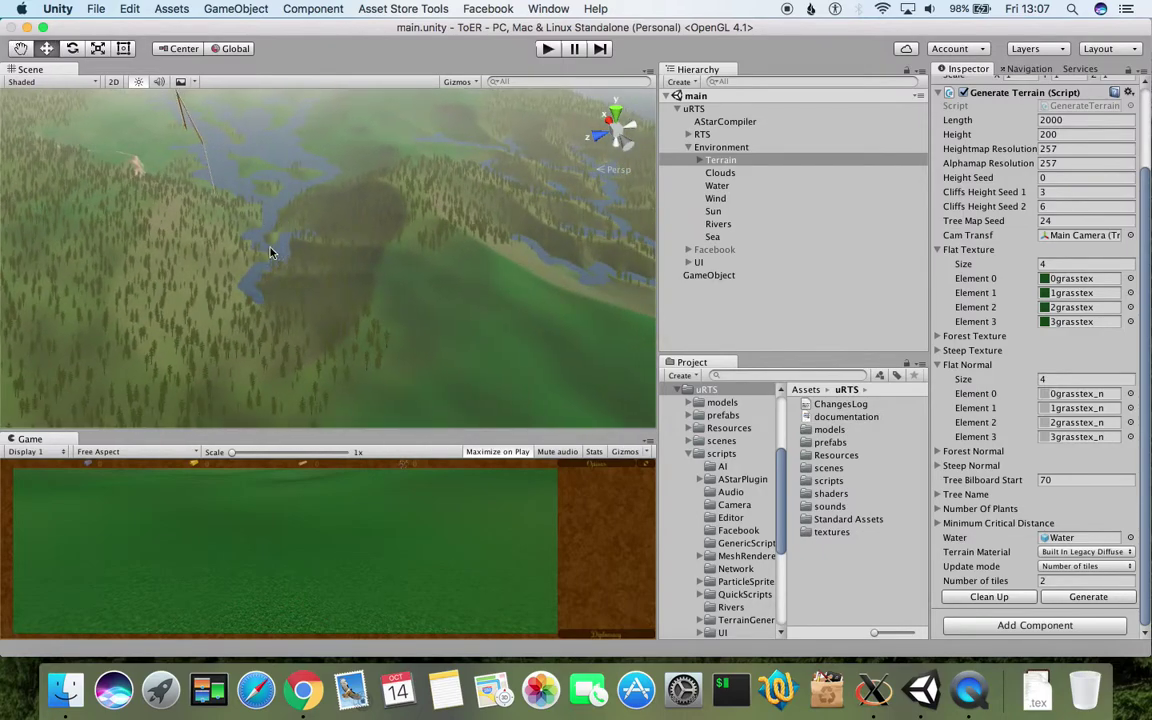
scroll(289, 265, "up", 5)
right_click_drag(390, 246, 265, 262)
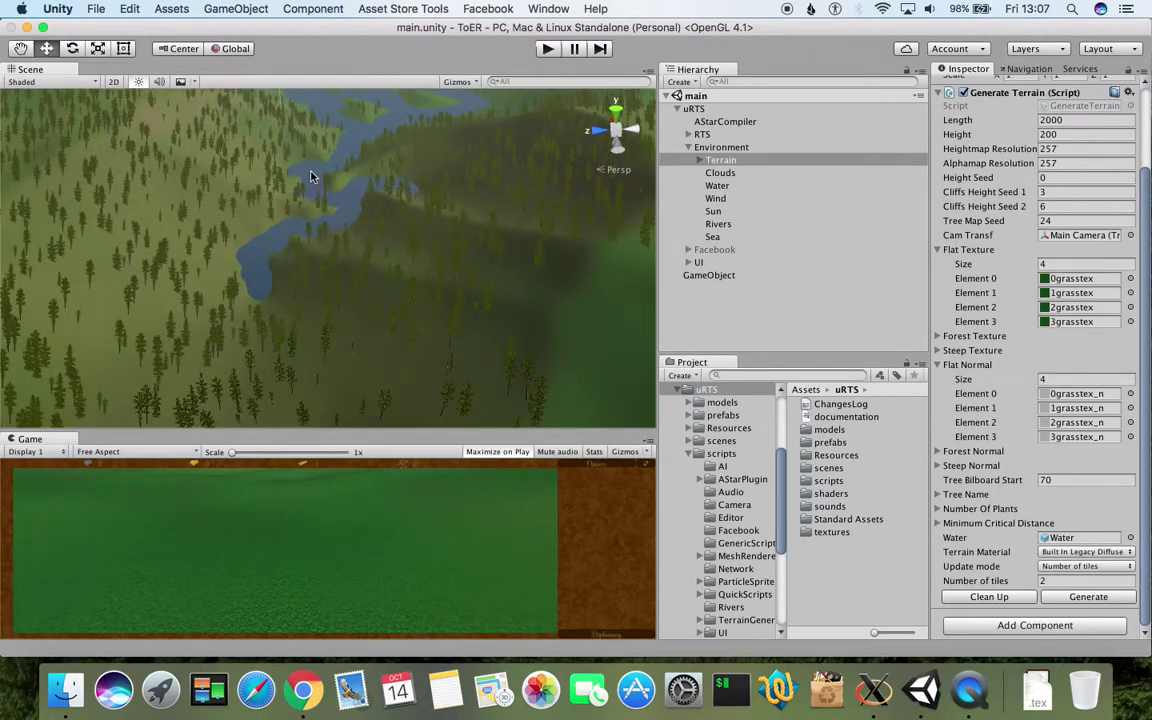
scroll(380, 244, "up", 3)
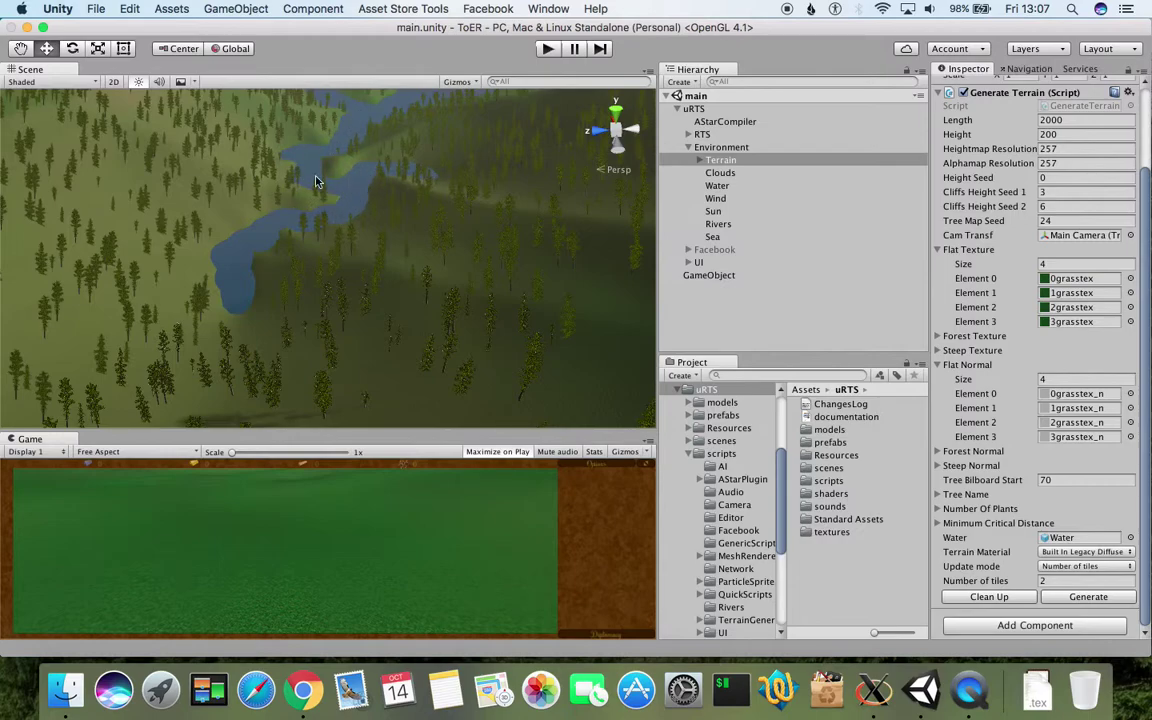
middle_click_drag(331, 175, 353, 208)
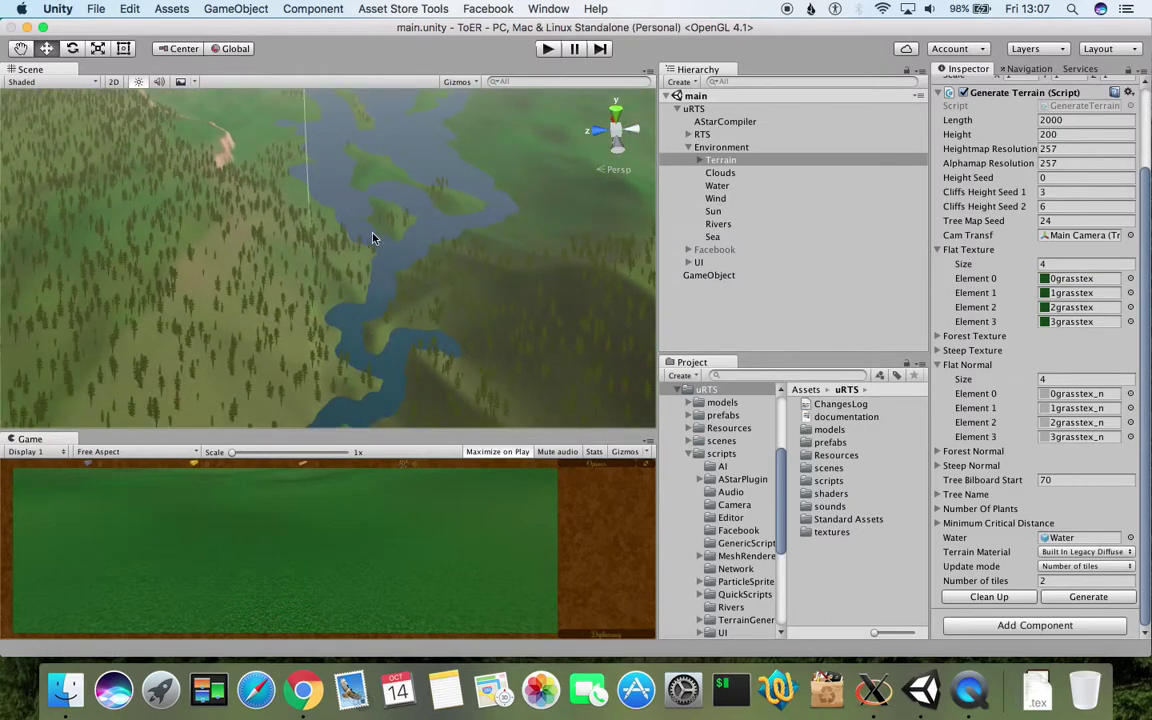
- Compare the wide island-dotted lake with the narrow upstream river beside the dark hill, from farther away and close up
scroll(404, 185, "down", 6)
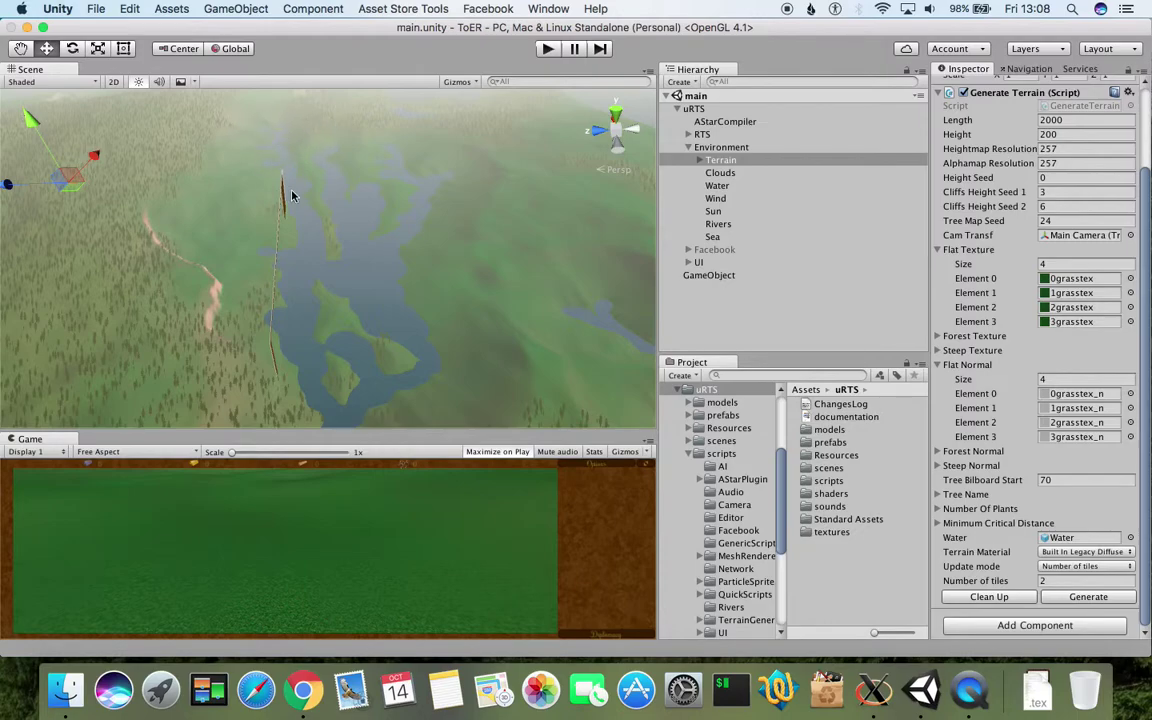
mouse_move(393, 338)
middle_mouse_down()
mouse_move(393, 283)
mouse_move(393, 324)
middle_mouse_up()
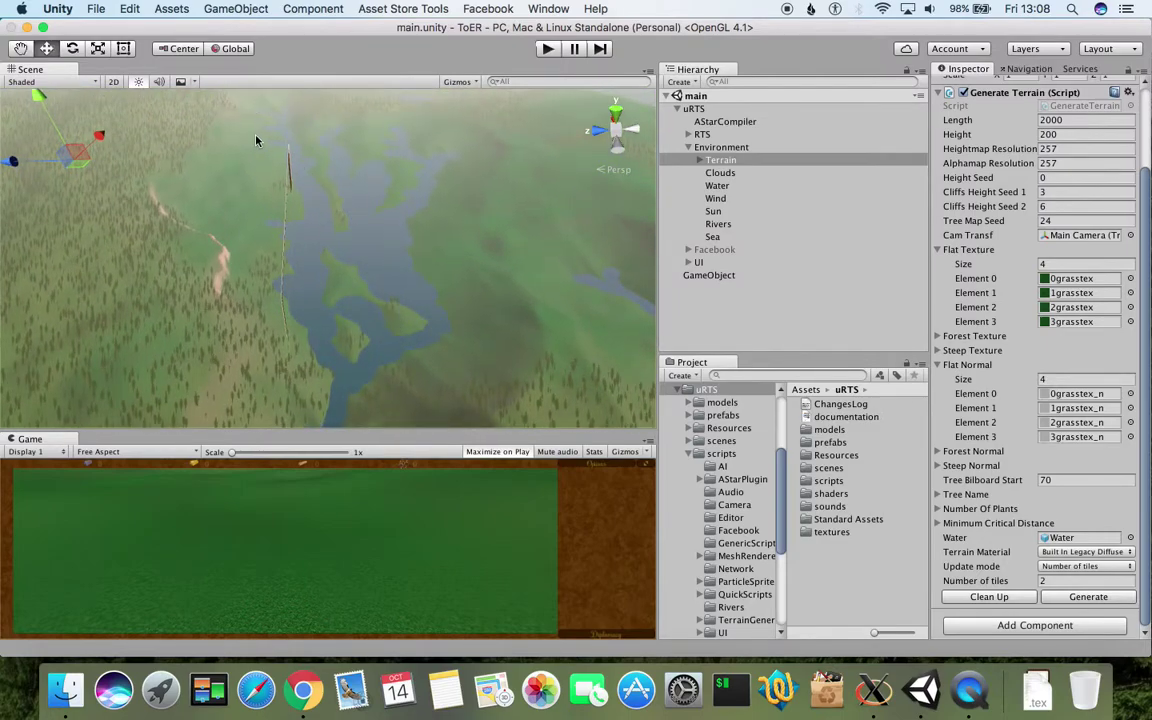
middle_click_drag(346, 336, 404, 298)
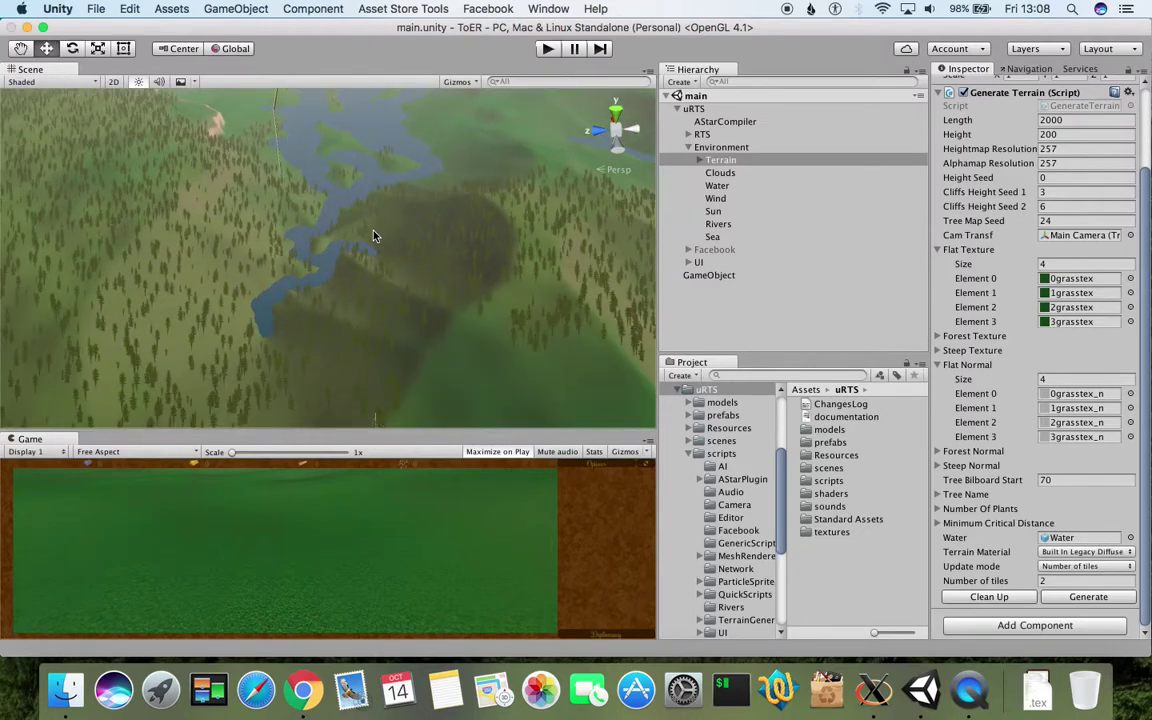
scroll(374, 230, "up", 5)
scroll(374, 230, "down", 3)
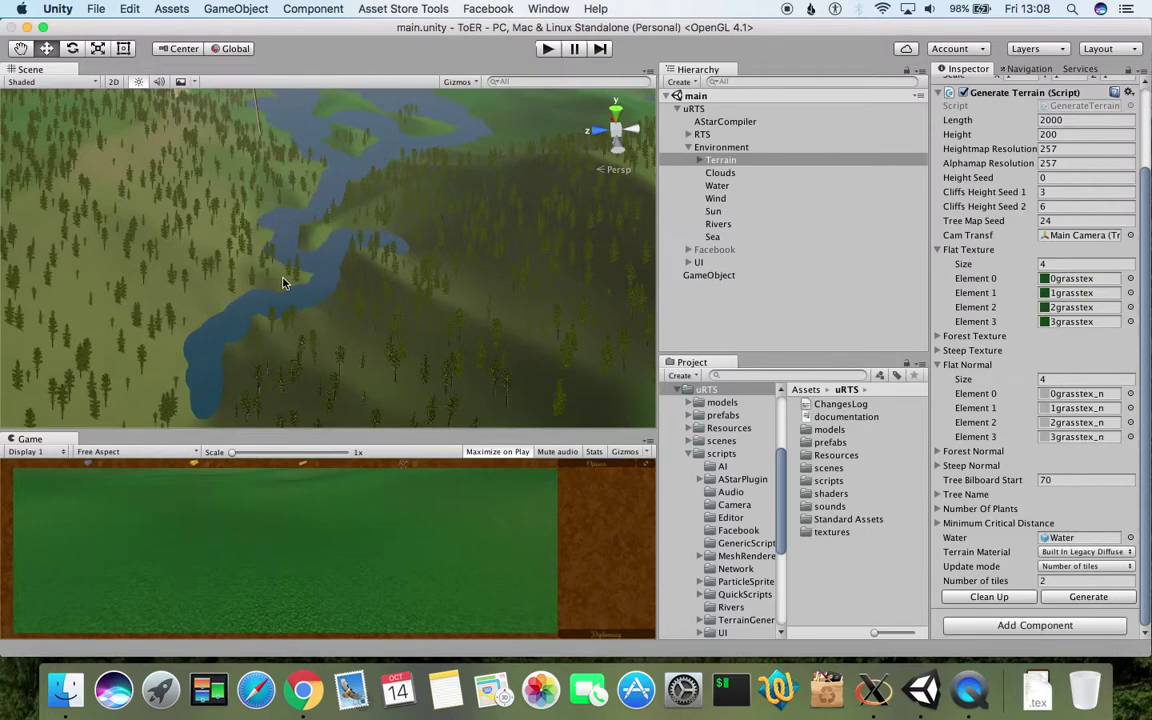
scroll(282, 283, "down", 2)
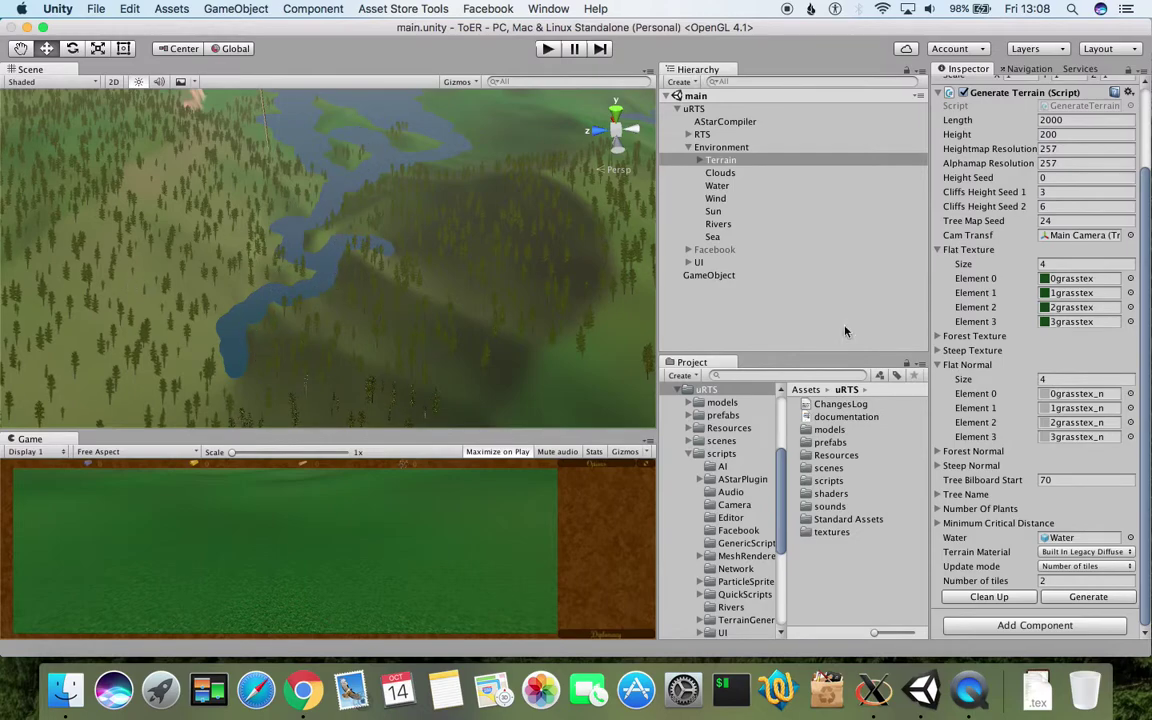
- Select the Rivers object and examine the other branching rivers across the forested slopes down to the sea coast
left_click(718, 224)
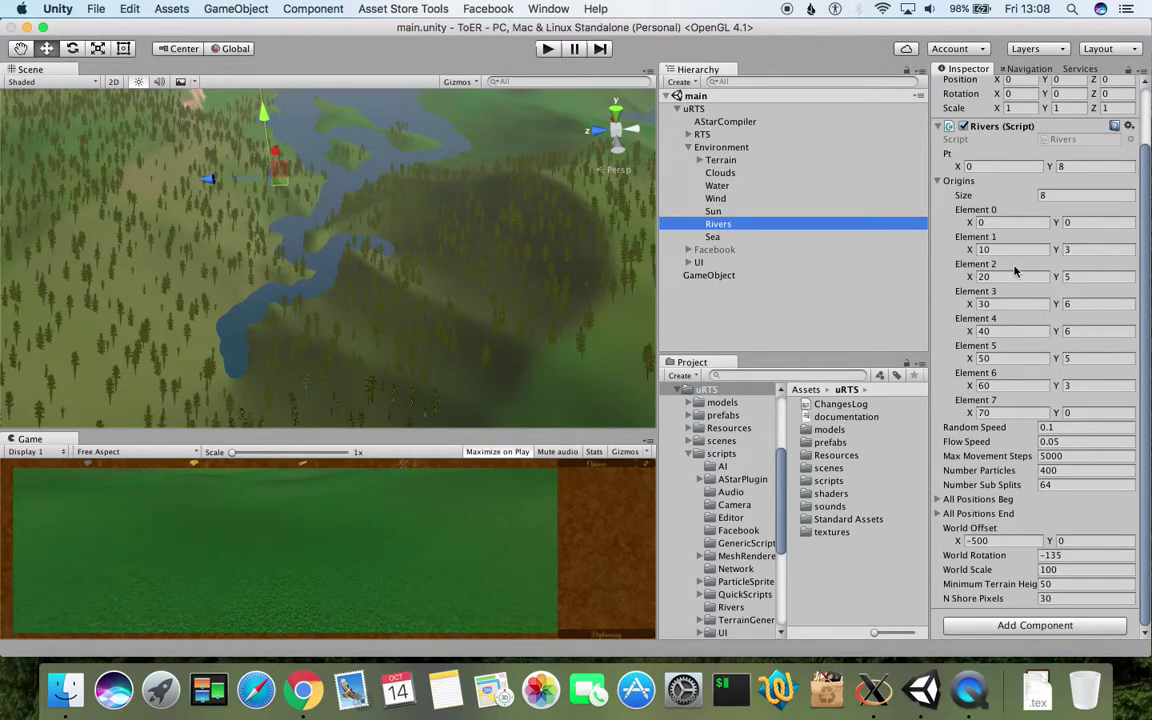
scroll(236, 302, "up", 2)
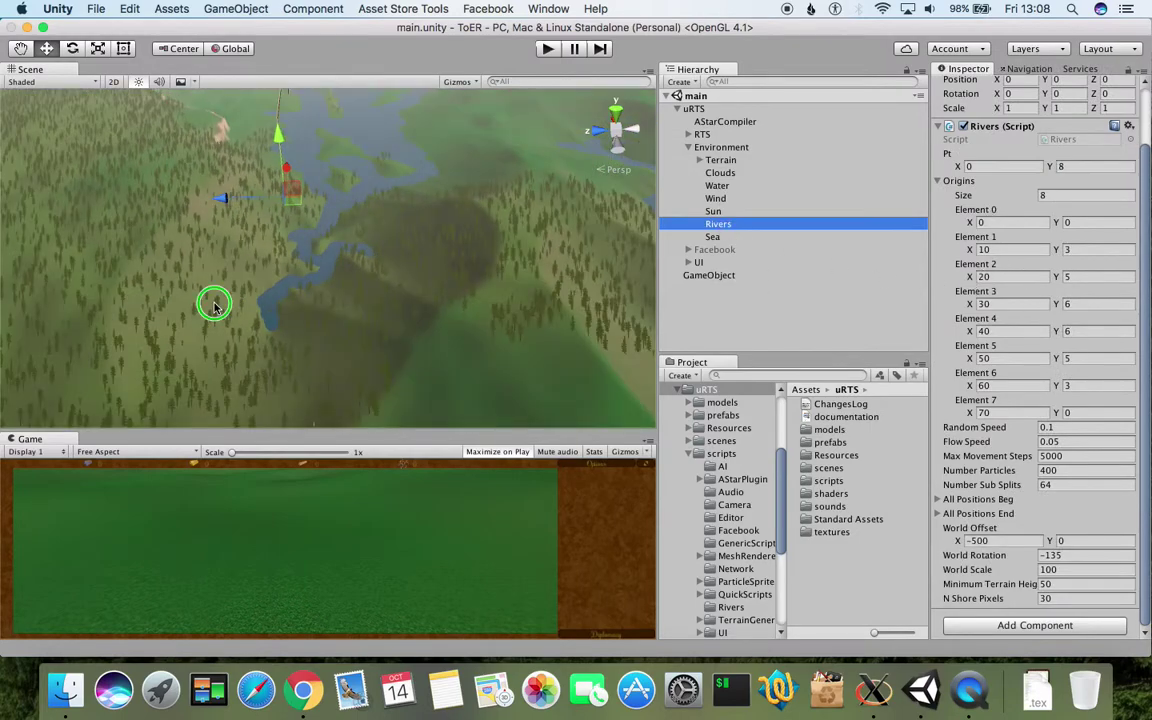
left_click_drag(214, 306, 370, 283, "alt")
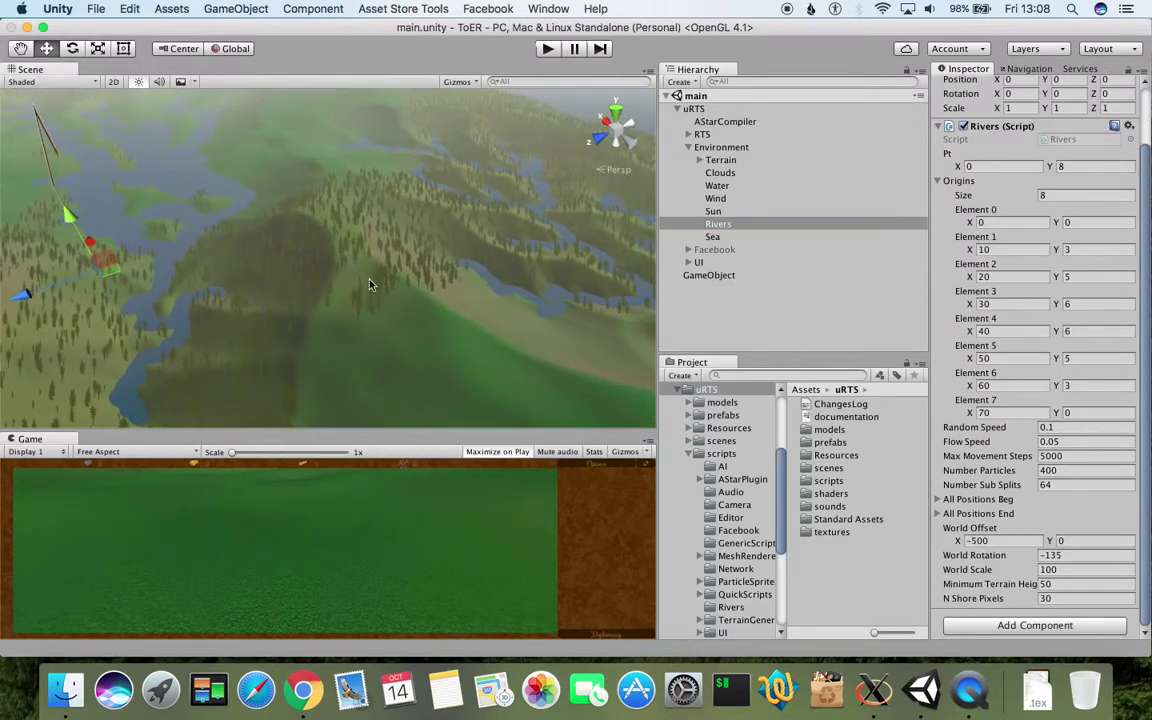
middle_click_drag(370, 283, 352, 300)
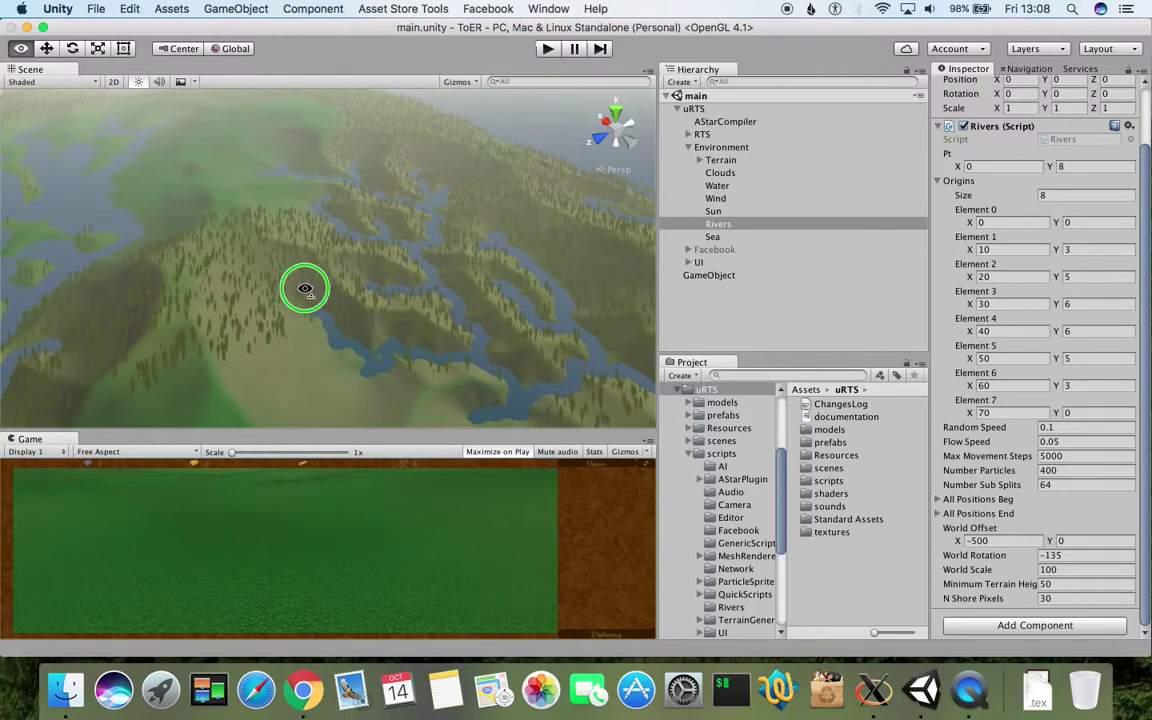
left_click_drag(303, 288, 222, 311, "alt")
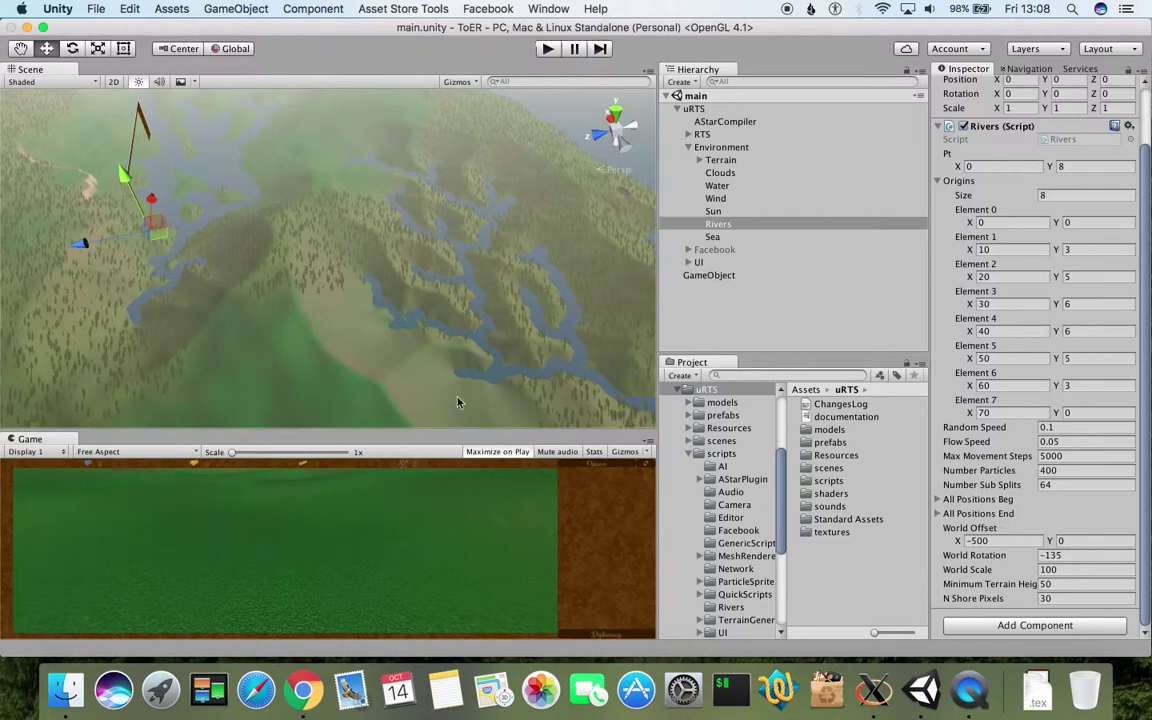
left_click_drag(262, 366, 340, 385, "alt")
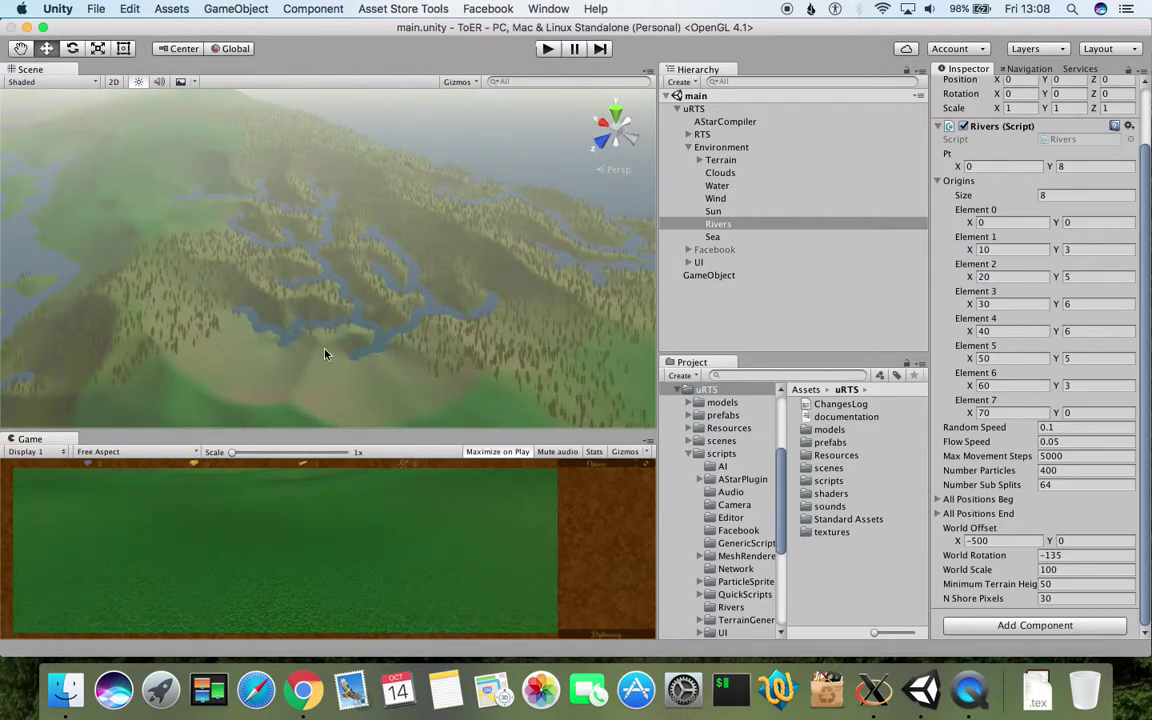
left_click_drag(437, 365, 362, 364, "alt")
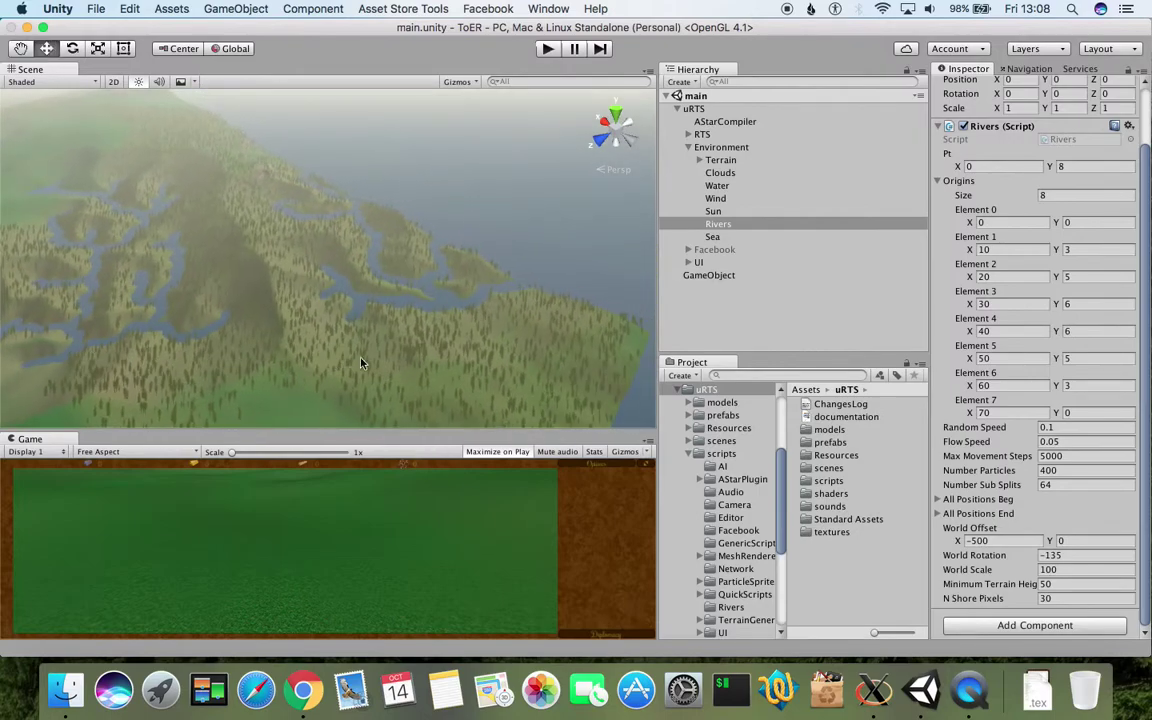
left_click_drag(373, 249, 375, 288, "alt")
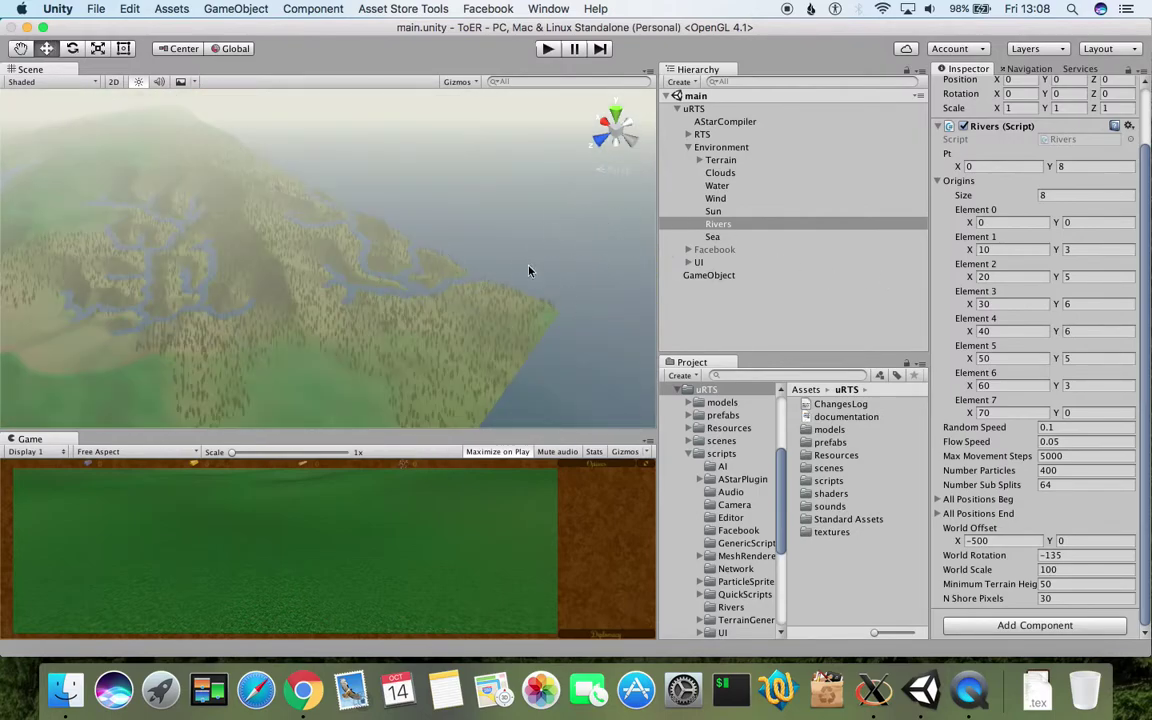
left_click_drag(432, 331, 329, 324, "alt")
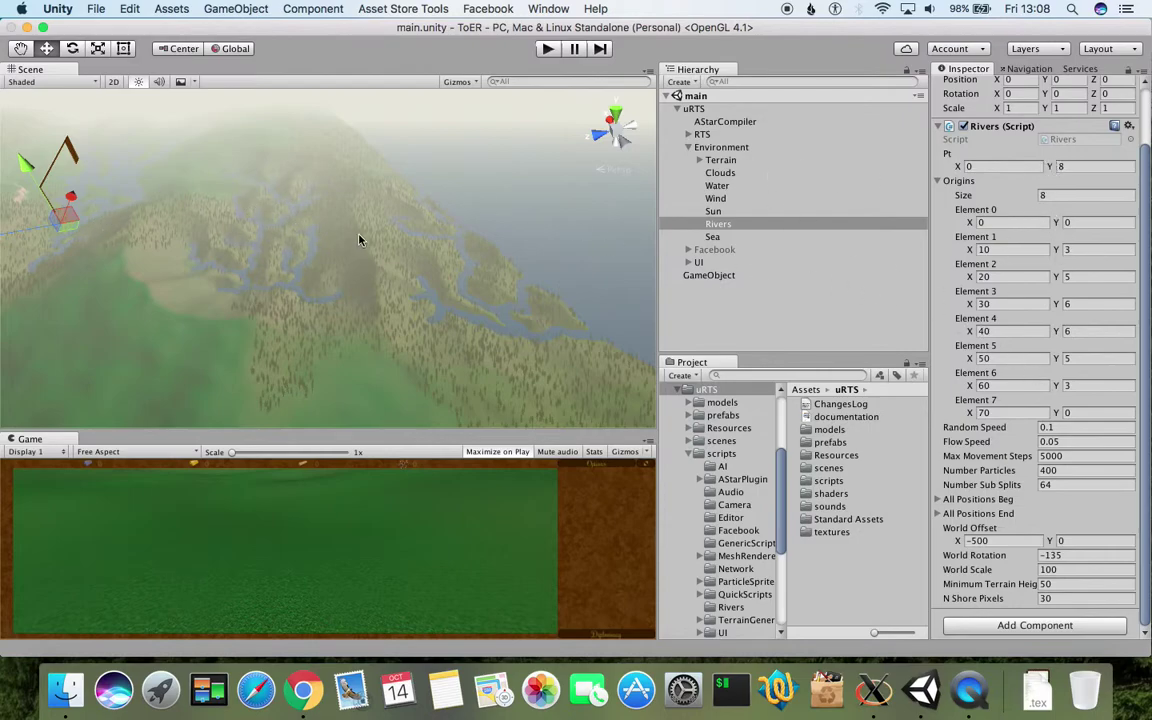
scroll(360, 238, "up", 3)
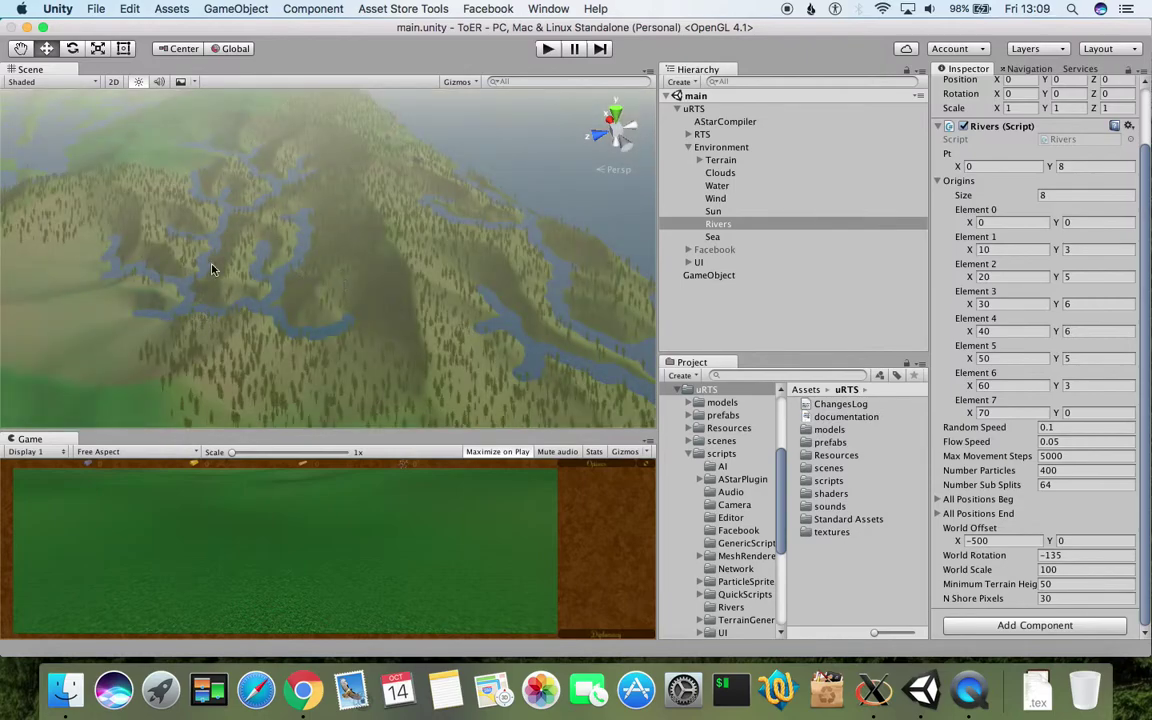
scroll(226, 268, "down", 3)
right_click_drag(373, 280, 245, 282)
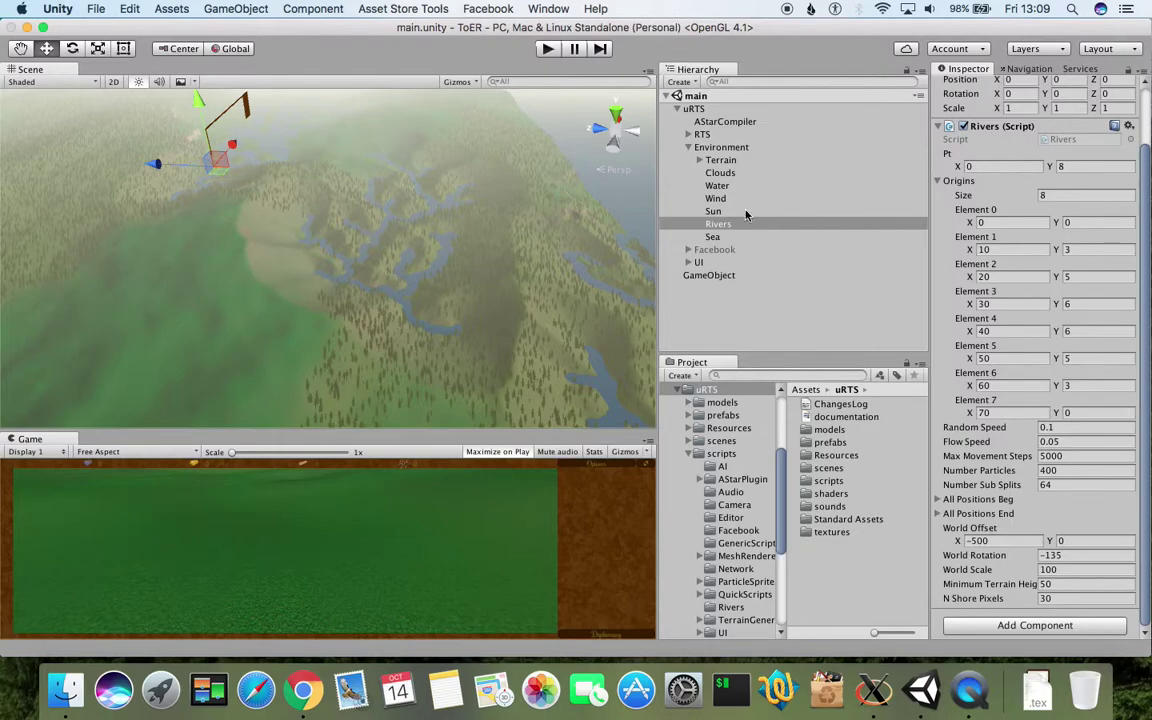
- Try World Scale 1000 and World Offset X 0 in the Rivers script, and restore them to 100 and -500
left_click(722, 161)
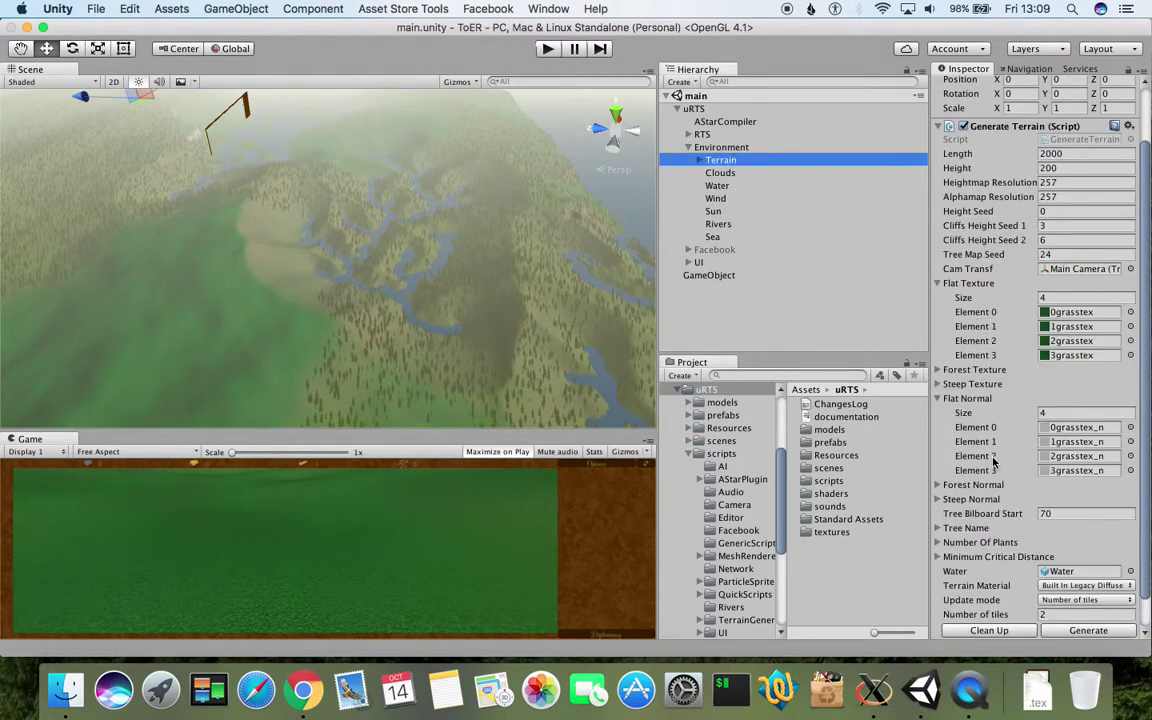
left_click(728, 224)
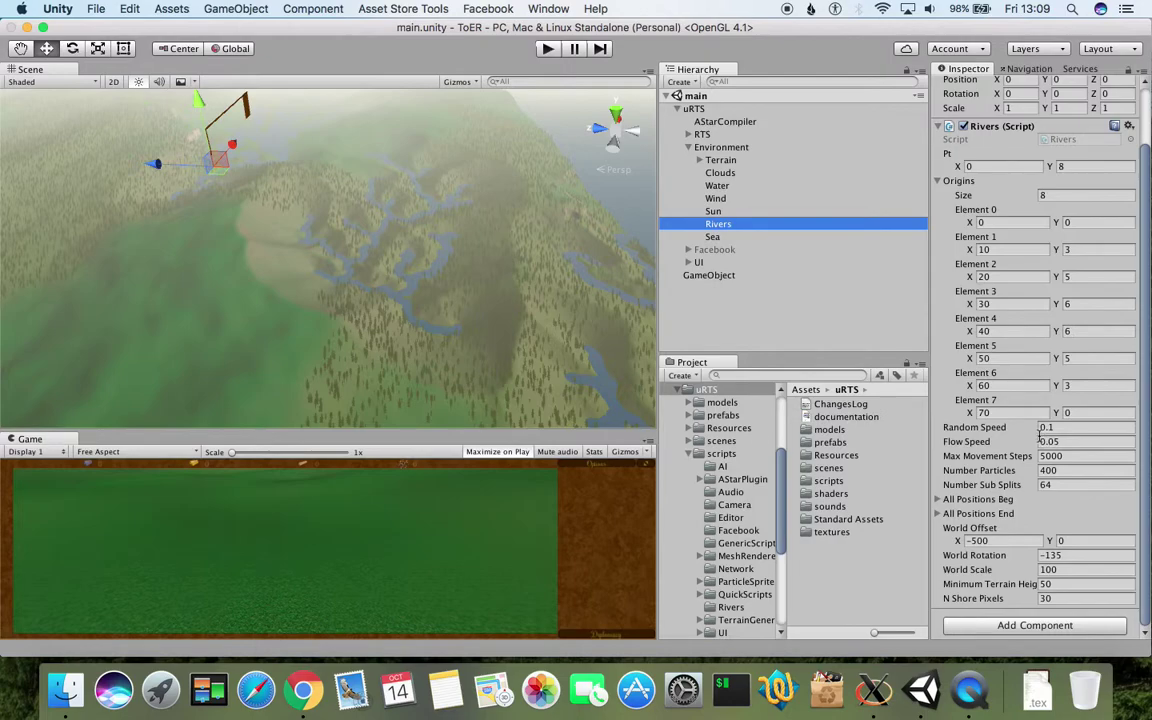
left_click(1068, 570)
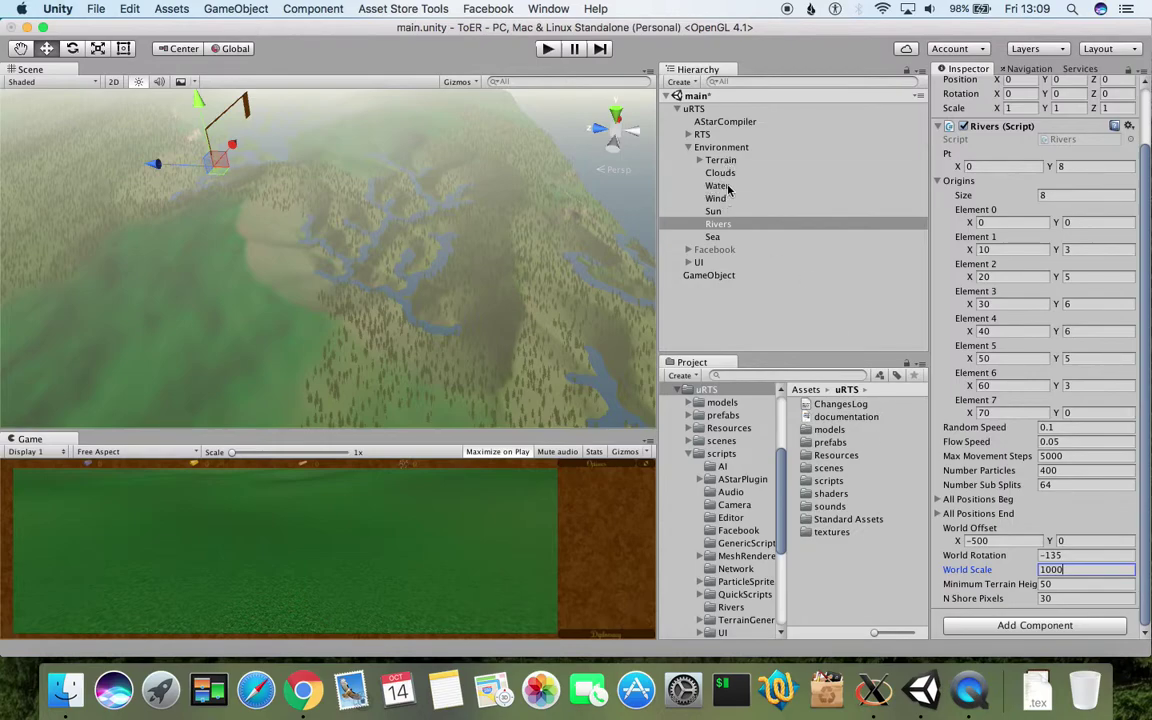
left_click(1010, 541)
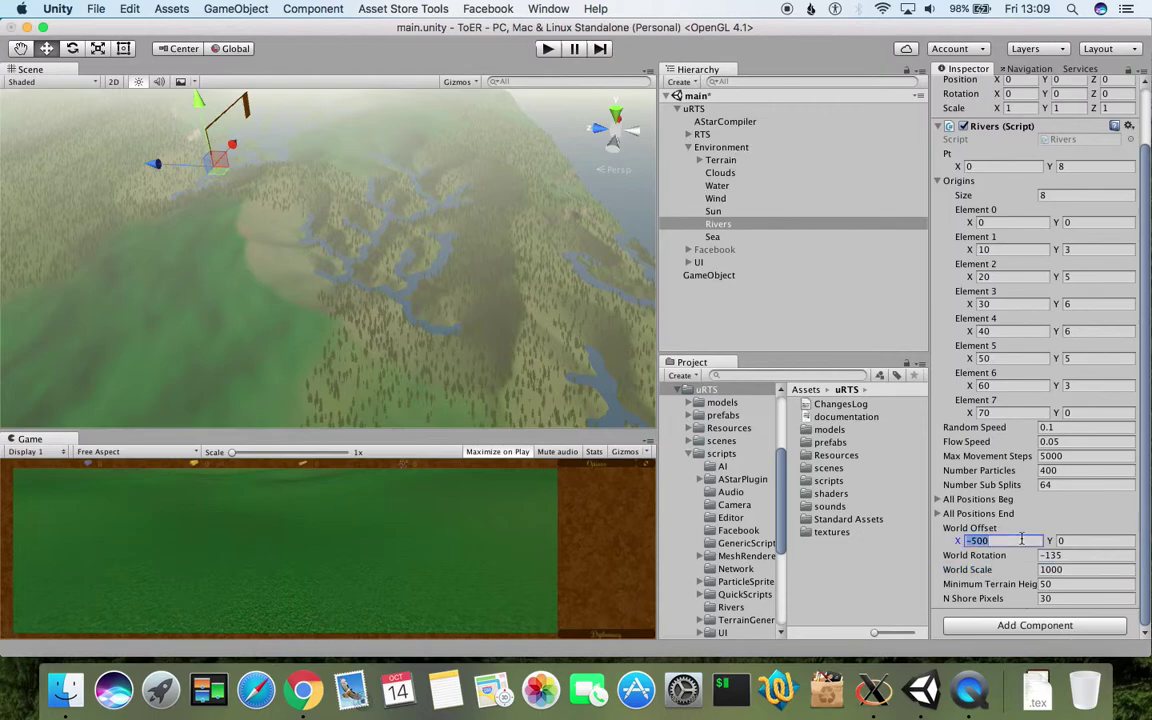
type("0")
left_click(1005, 542)
left_click(1007, 543)
type("-500")
left_click(1100, 569)
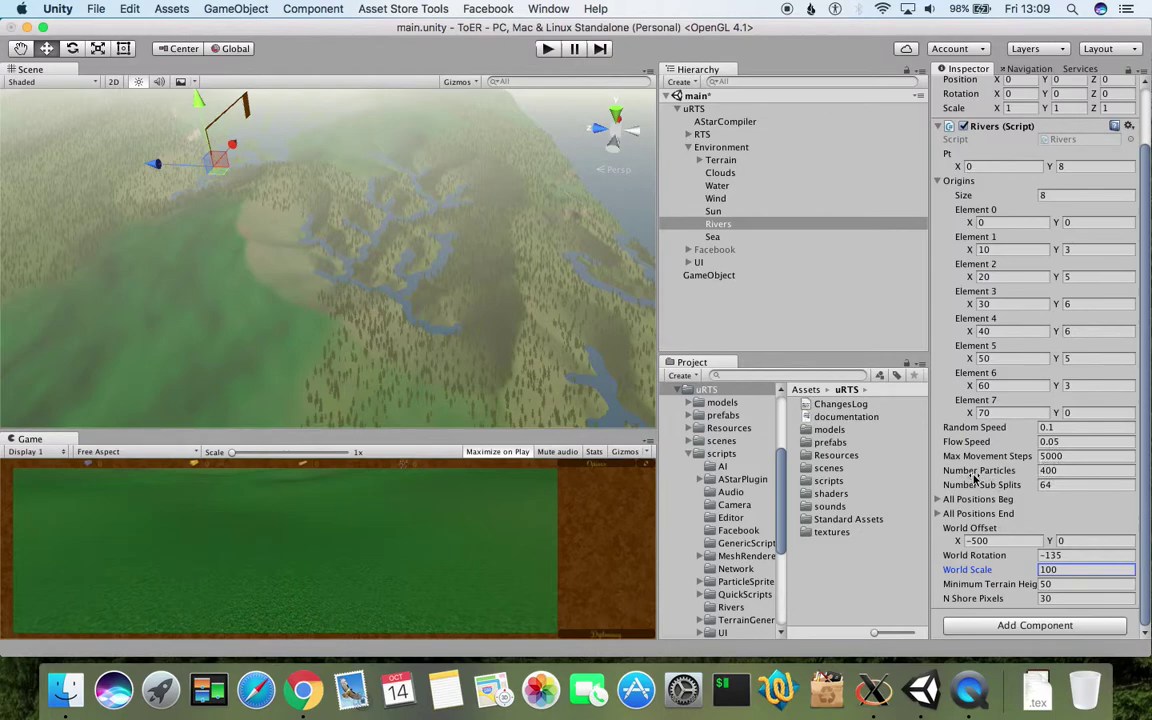
- Set the Rivers script's Number Particles to 200 and save the scene
mouse_move(314, 288)
left_mouse_down("alt")
mouse_move(319, 303)
mouse_move(391, 291)
mouse_move(330, 278)
left_mouse_up("alt")
middle_click_drag(328, 273, 384, 301)
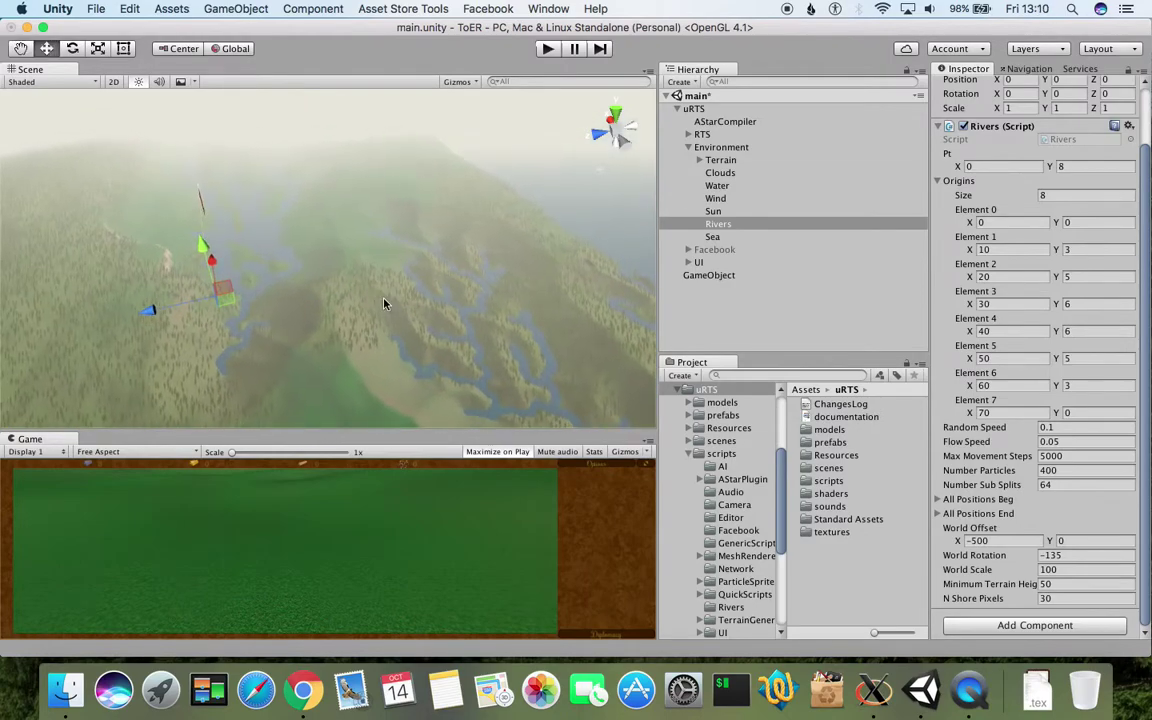
scroll(384, 301, "up", 2)
scroll(293, 323, "up", 3)
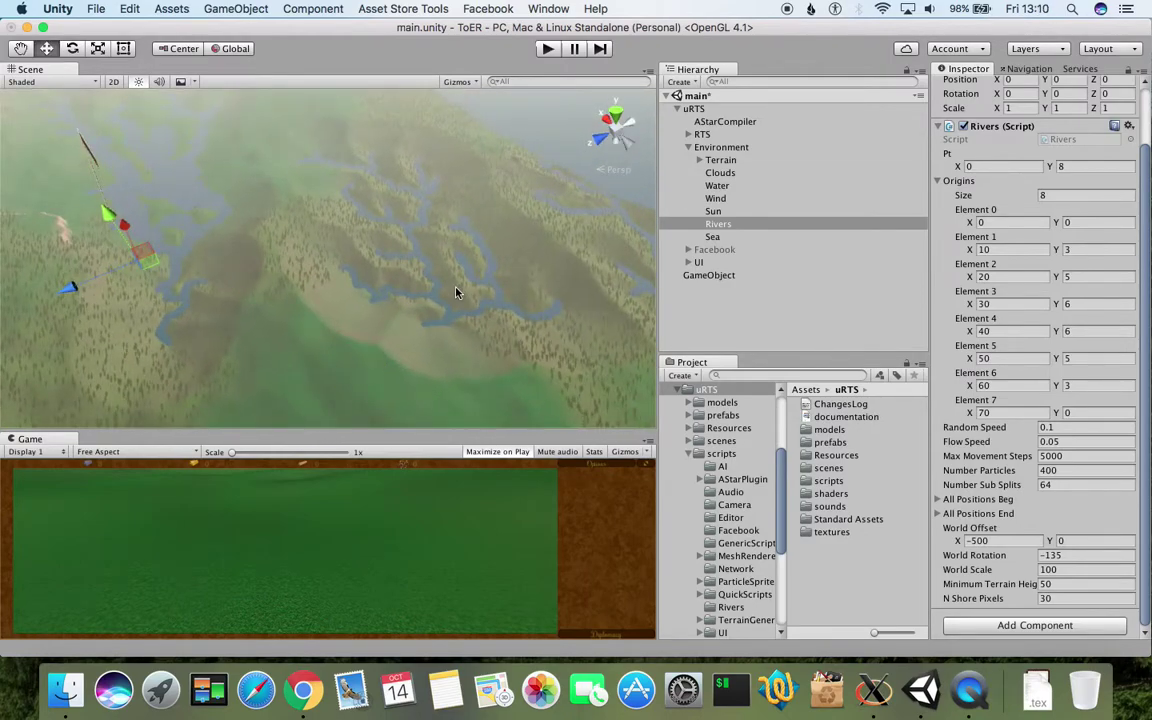
scroll(458, 290, "up", 5)
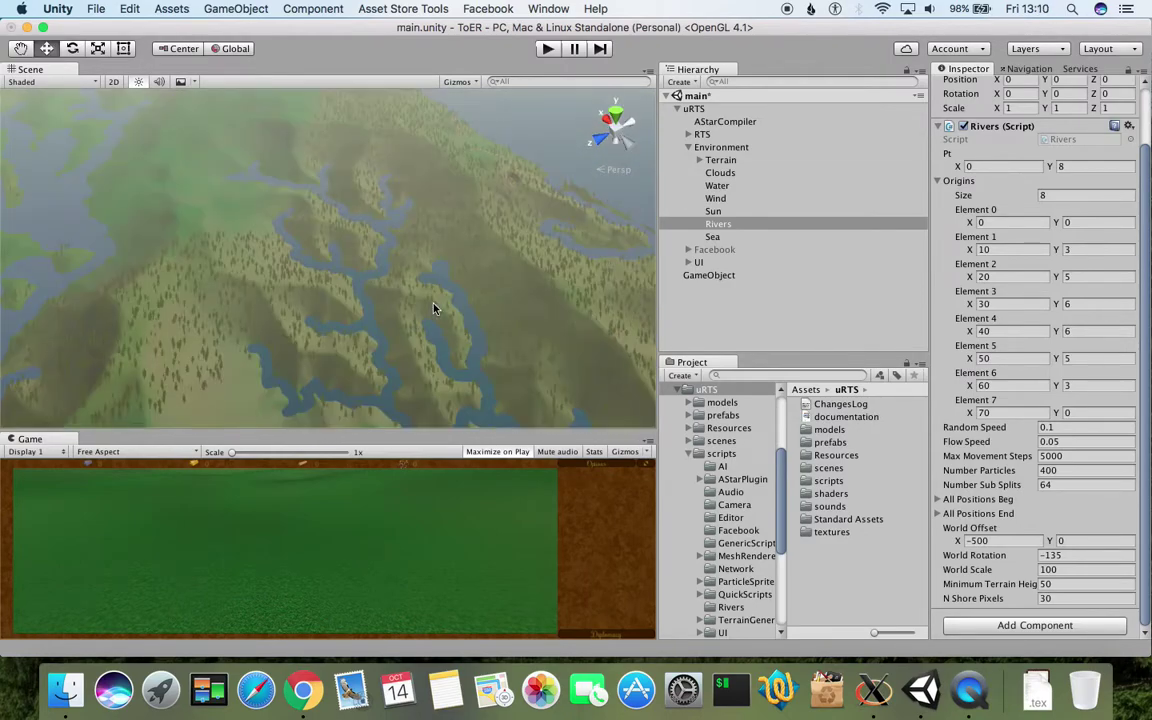
scroll(433, 308, "down", 3)
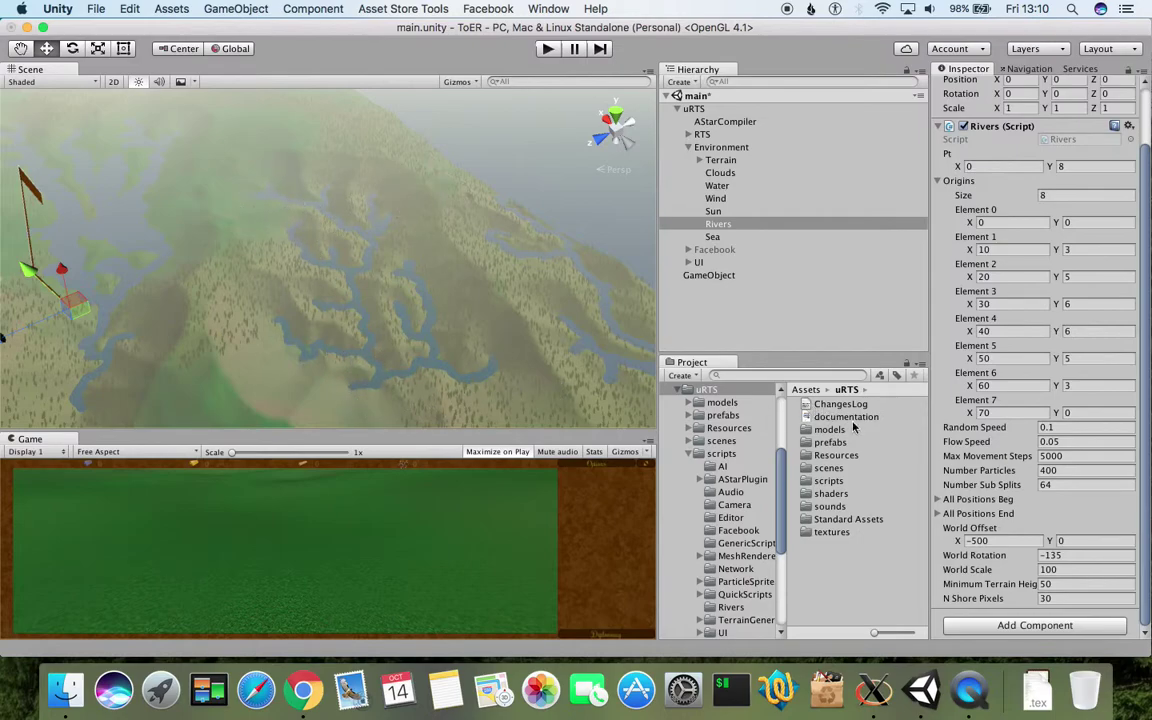
left_click(1048, 472)
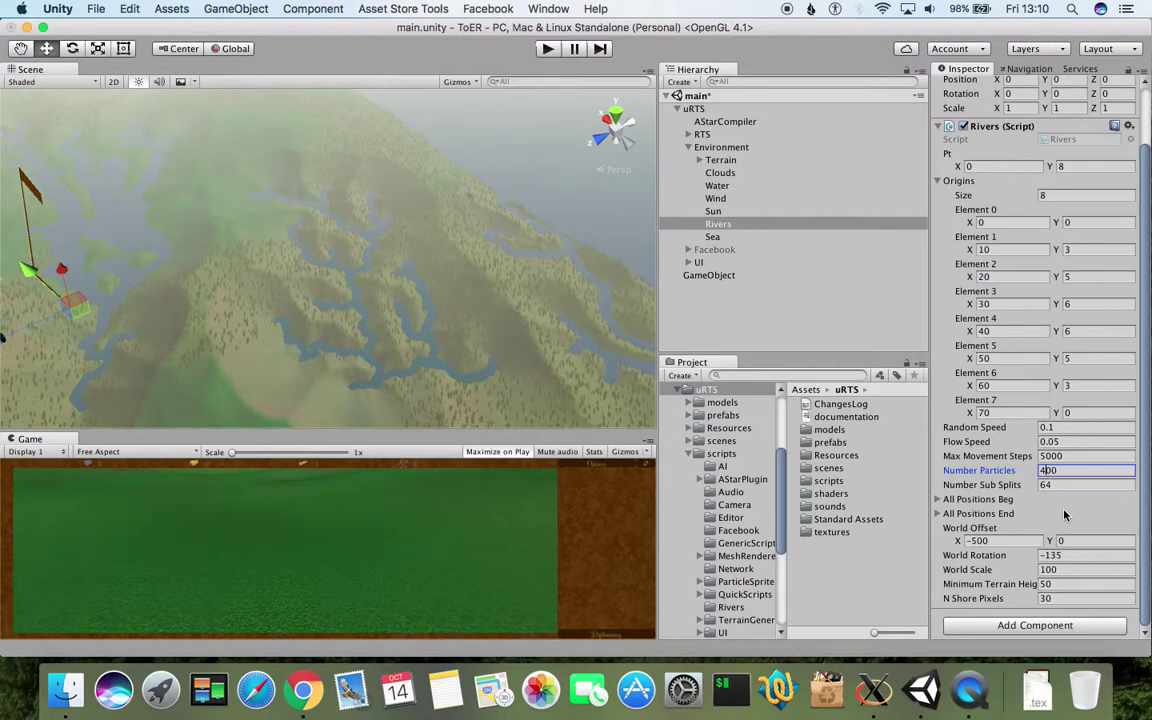
key("BackSpace")
type("2")
key("super+s")
- Clean up and regenerate the Terrain with the reduced number of river particles
left_click(720, 160)
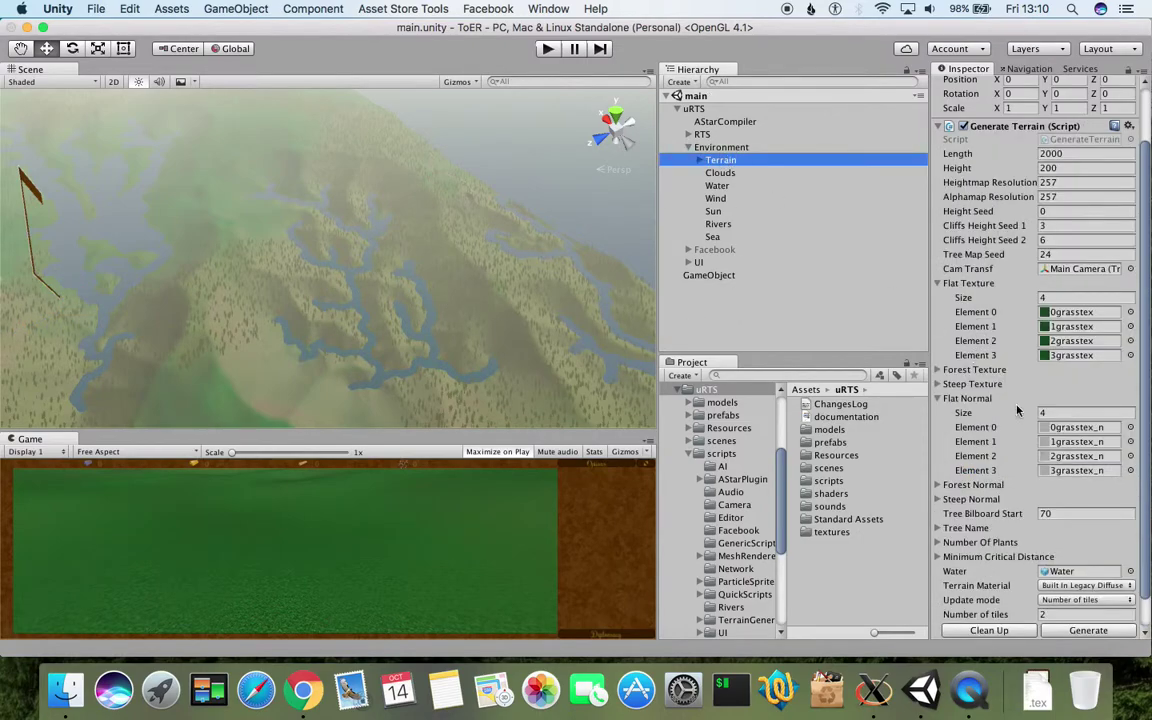
scroll(1017, 412, "down", 2)
left_click(997, 600)
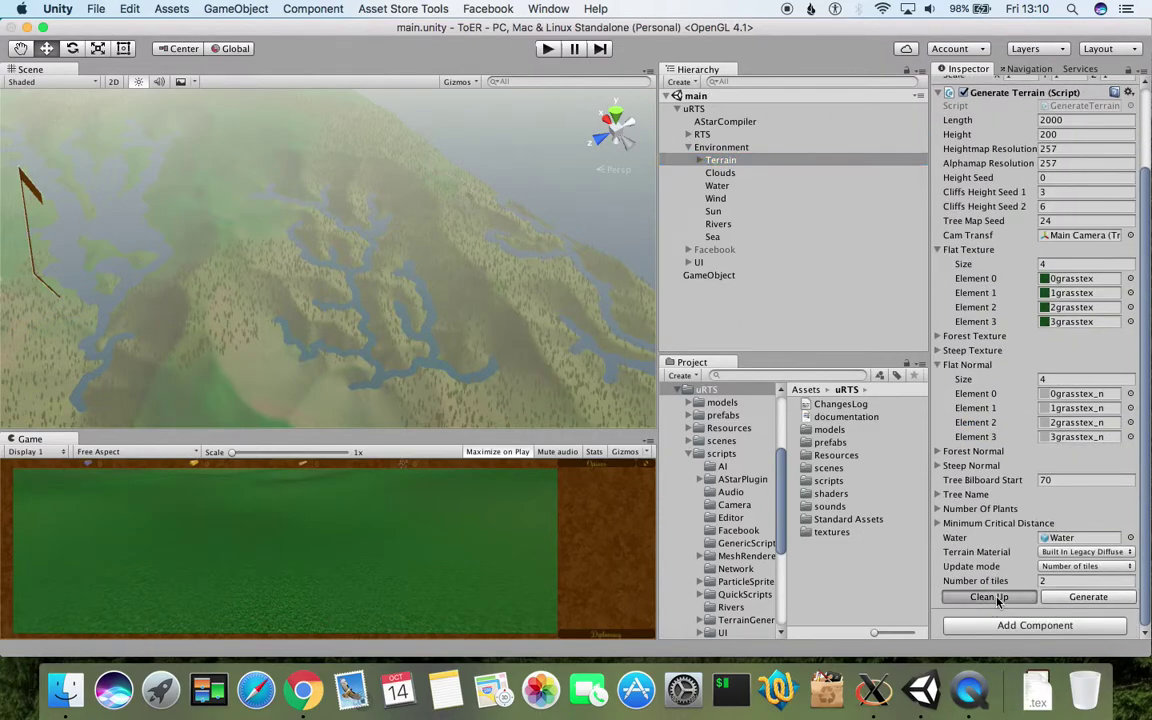
left_click(1090, 598)
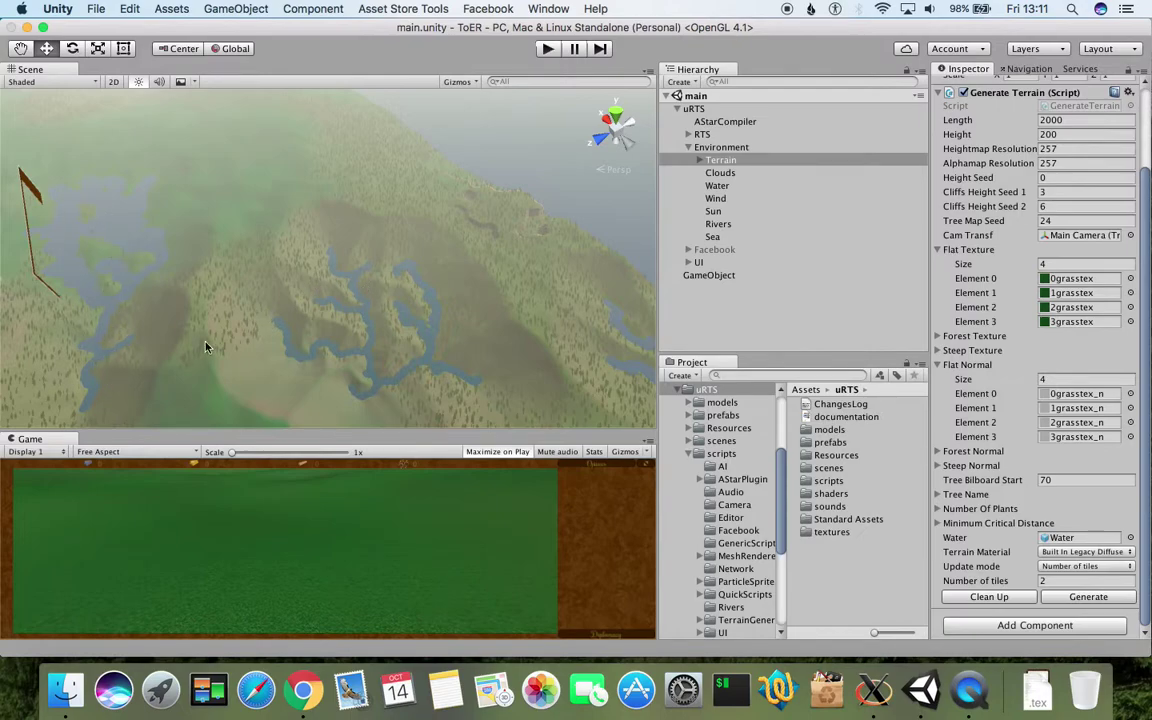
- Set the Rivers script's Number Particles to 600 and save the scene
left_click(727, 226)
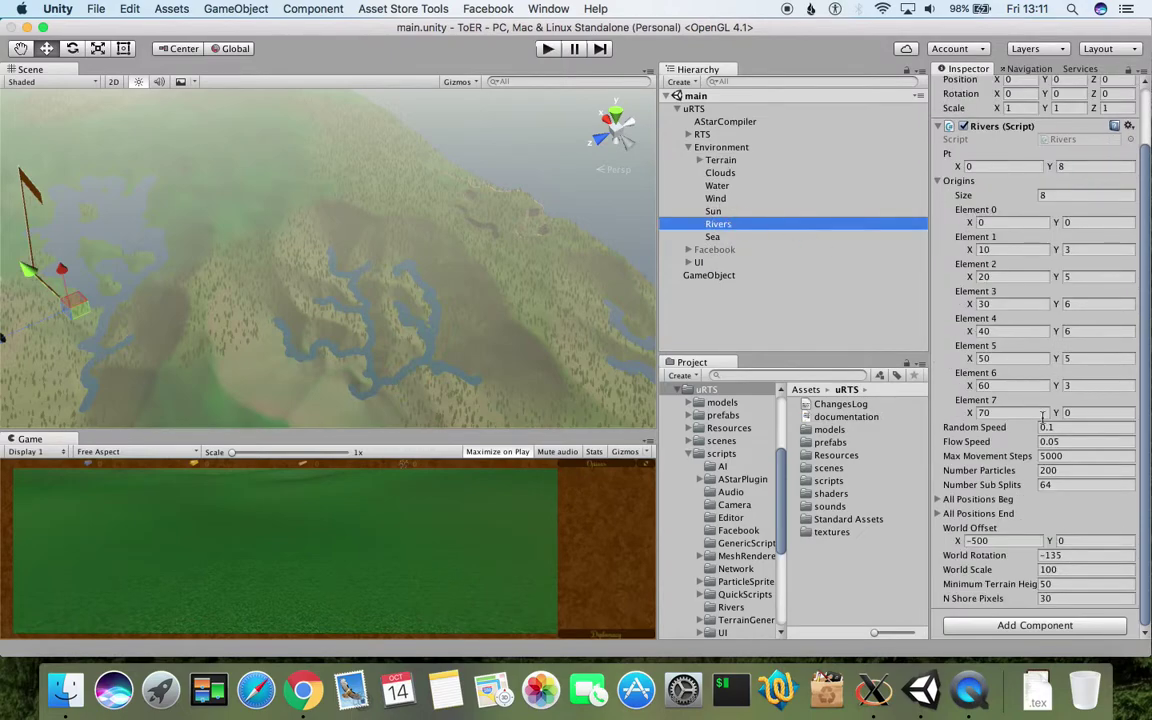
left_click(1043, 470)
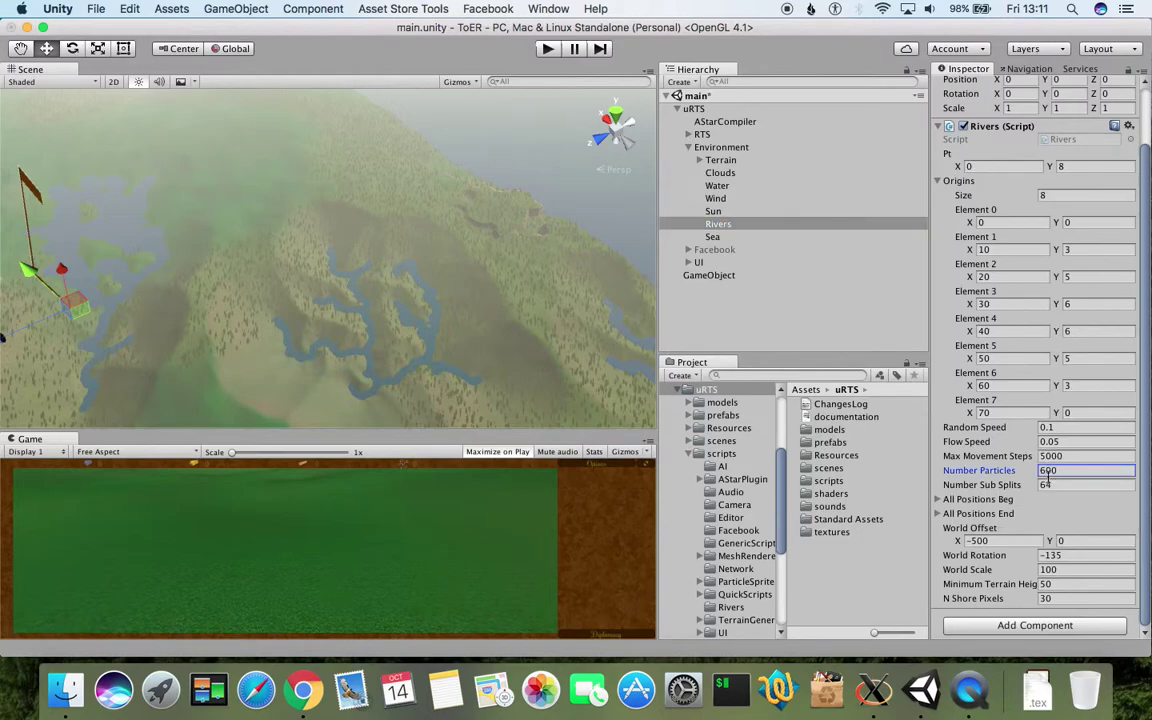
key("super+s")
- Clean up the Terrain and generate it again using 600 river particles
left_click(725, 156)
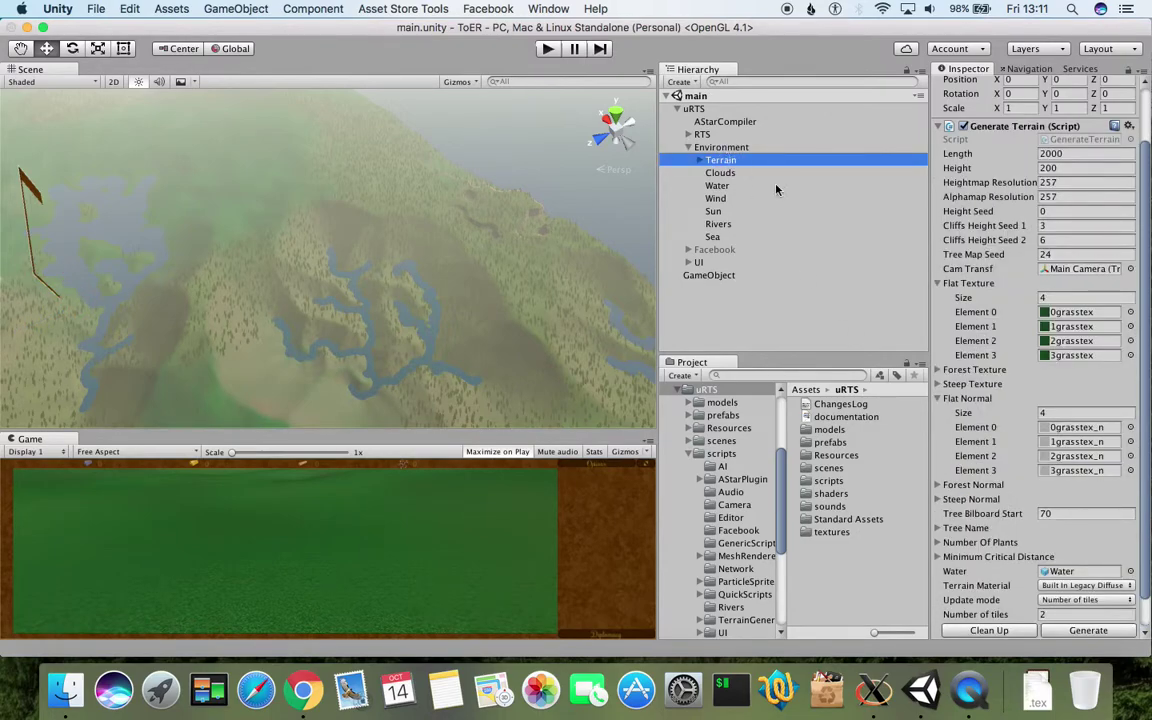
scroll(1000, 350, "down", 2)
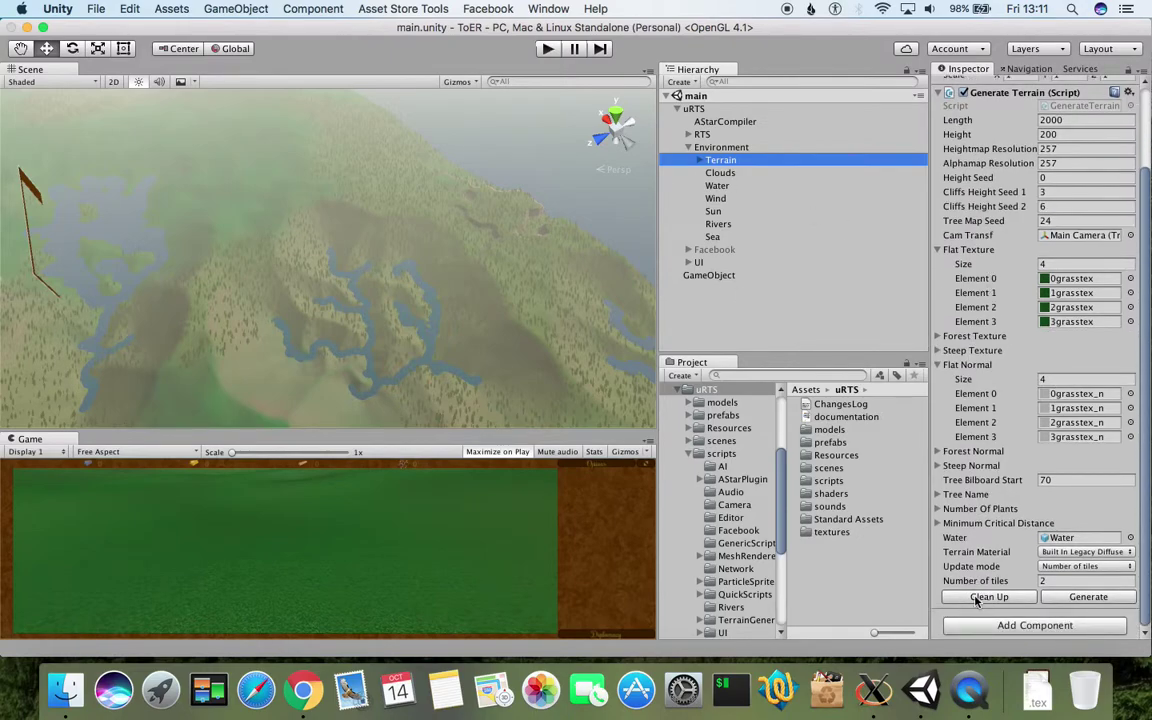
left_click(975, 598)
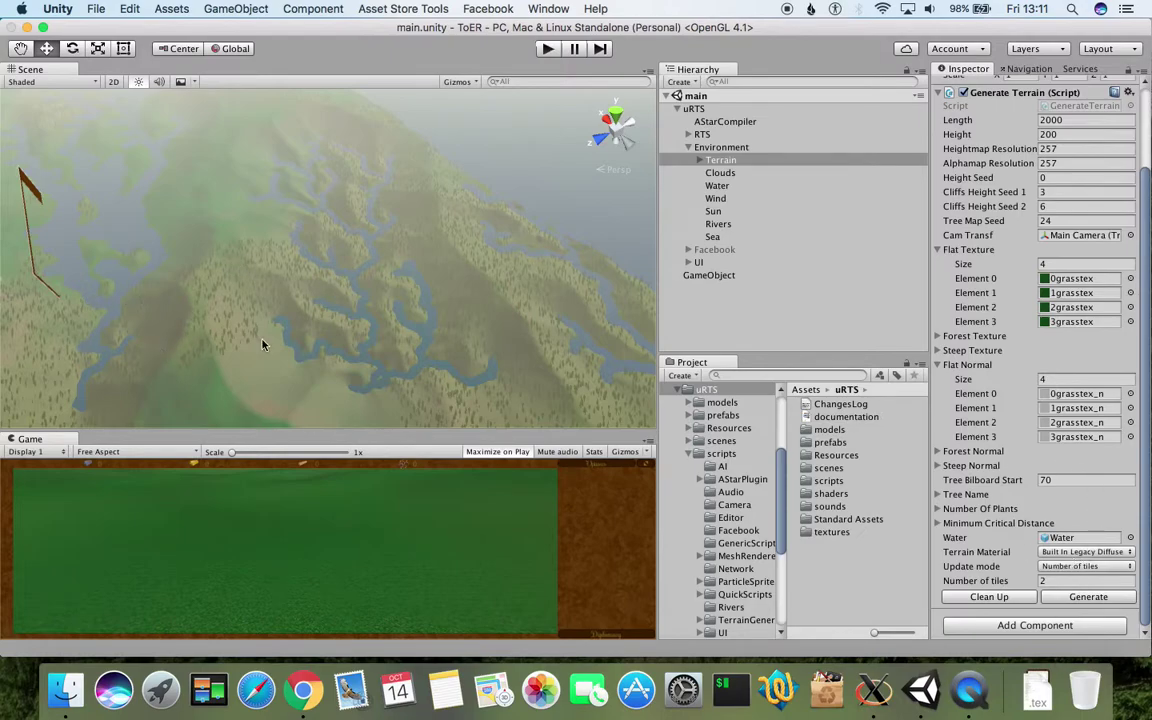
- Examine the river network generated with 600 particles from several viewpoints across the terrain
left_click_drag(236, 305, 221, 279, "alt")
middle_click_drag(221, 279, 265, 334)
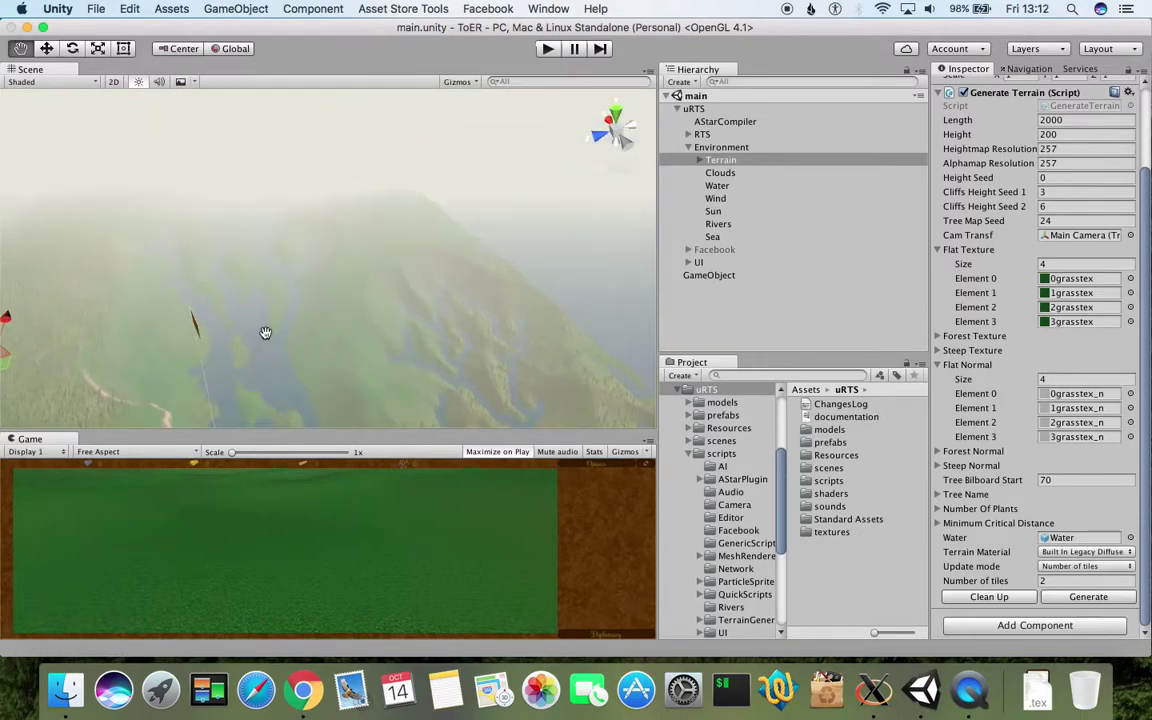
scroll(266, 334, "up", 5)
middle_click_drag(233, 262, 353, 269)
left_click_drag(353, 268, 301, 241)
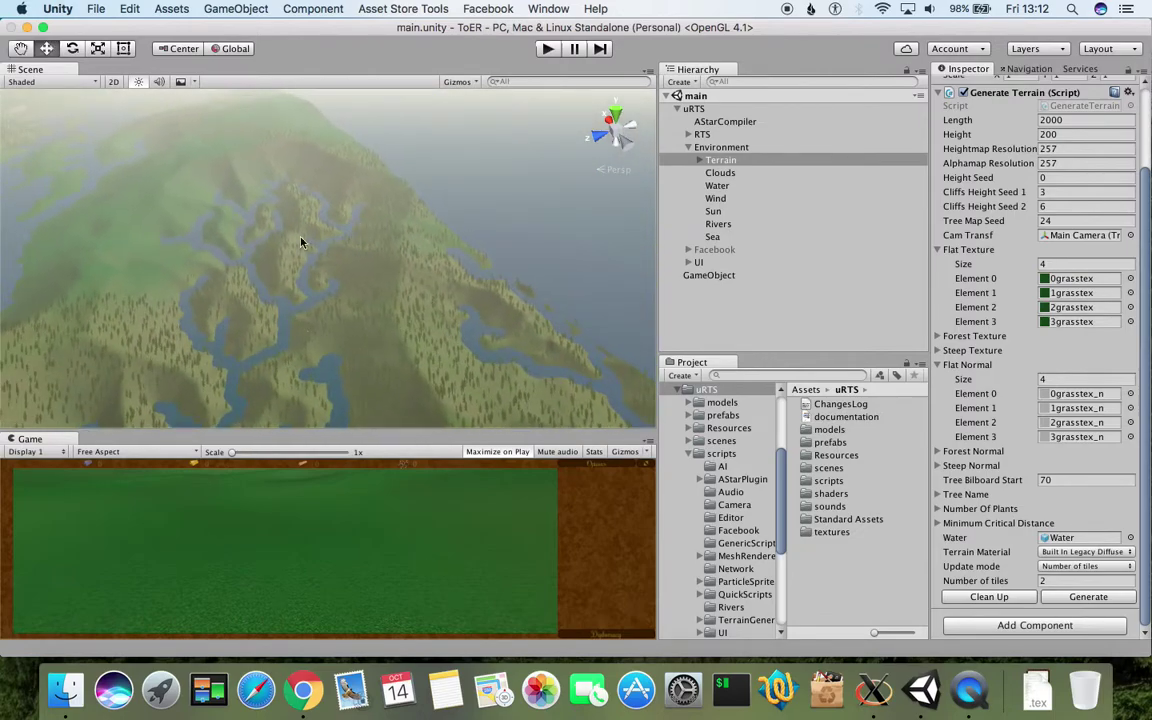
left_click_drag(179, 343, 316, 325, "alt")
left_click_drag(399, 327, 279, 394, "alt")
middle_click_drag(280, 395, 352, 352)
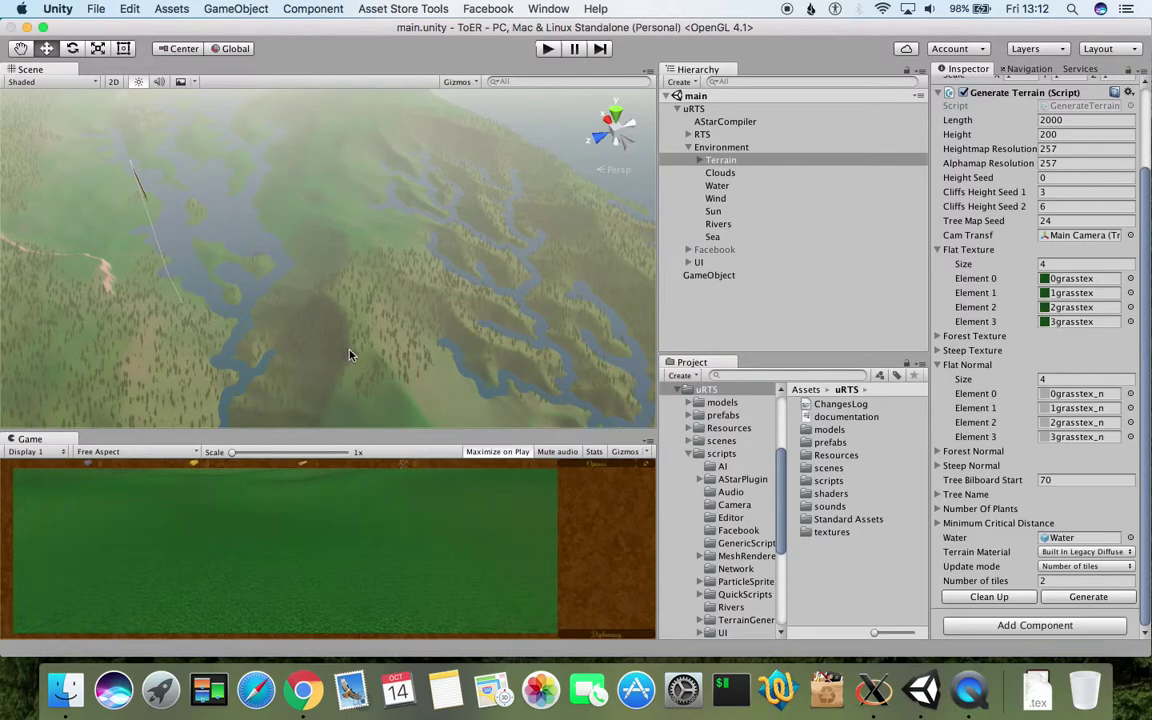
- Set the Rivers script's Number Particles to 400
left_click(736, 225)
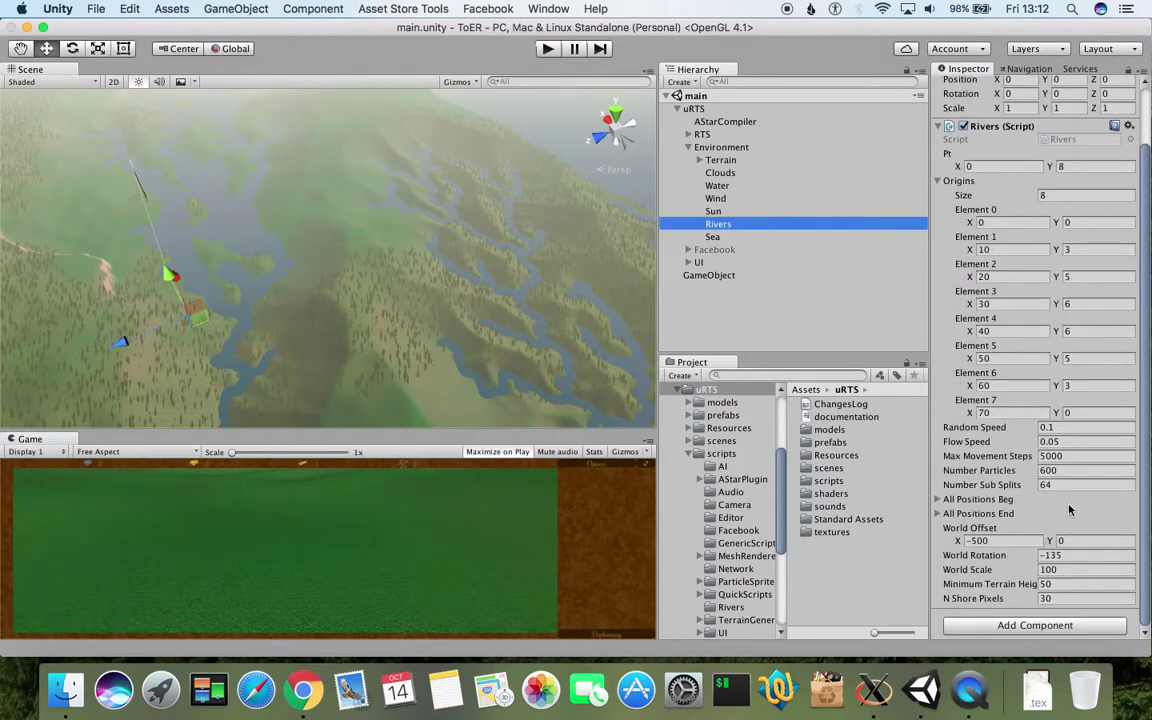
left_click(1044, 470)
double_click(1044, 470)
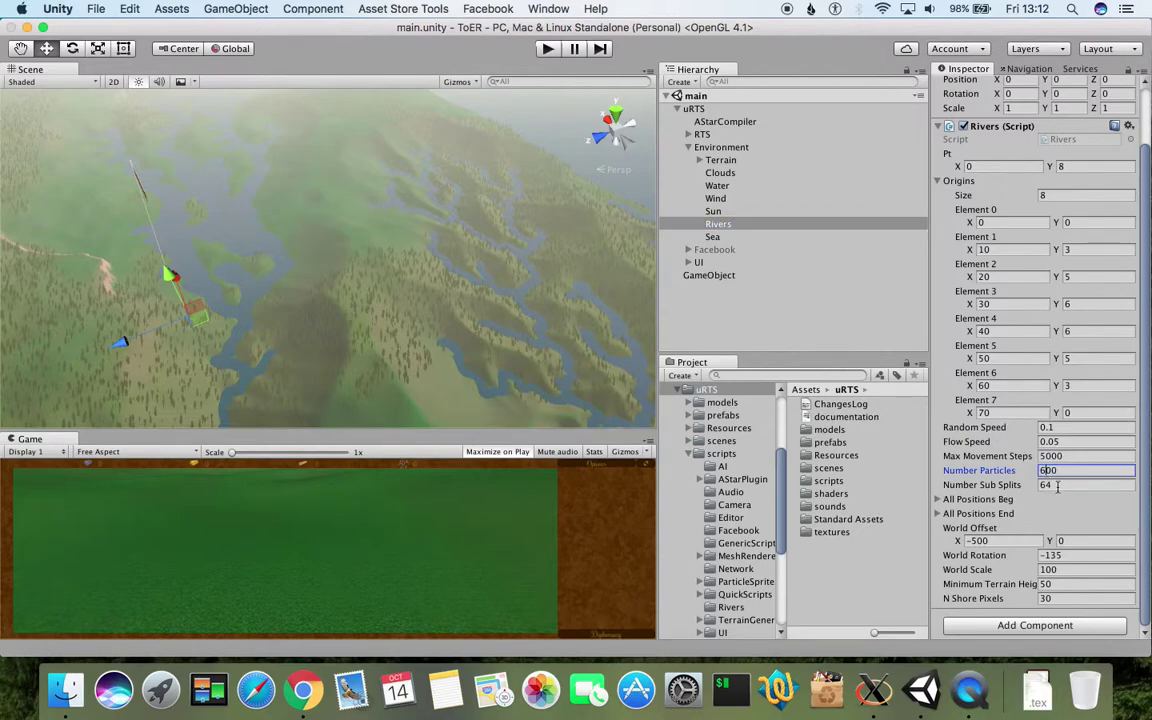
key("BackSpace")
type("4")
- Set the Rivers script's World Offset X to -5000 and World Scale to 1000, and save the scene
left_click(1008, 540)
left_click(1008, 540)
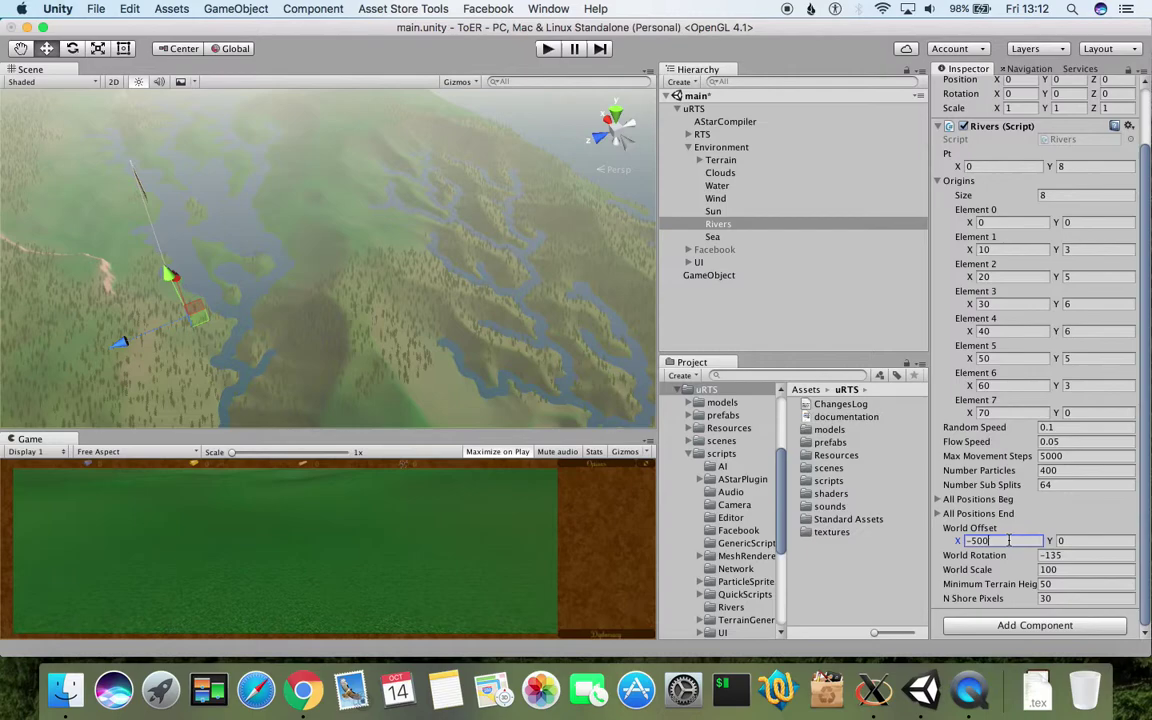
type("0")
left_click(1072, 569)
left_click(1072, 569)
type("0")
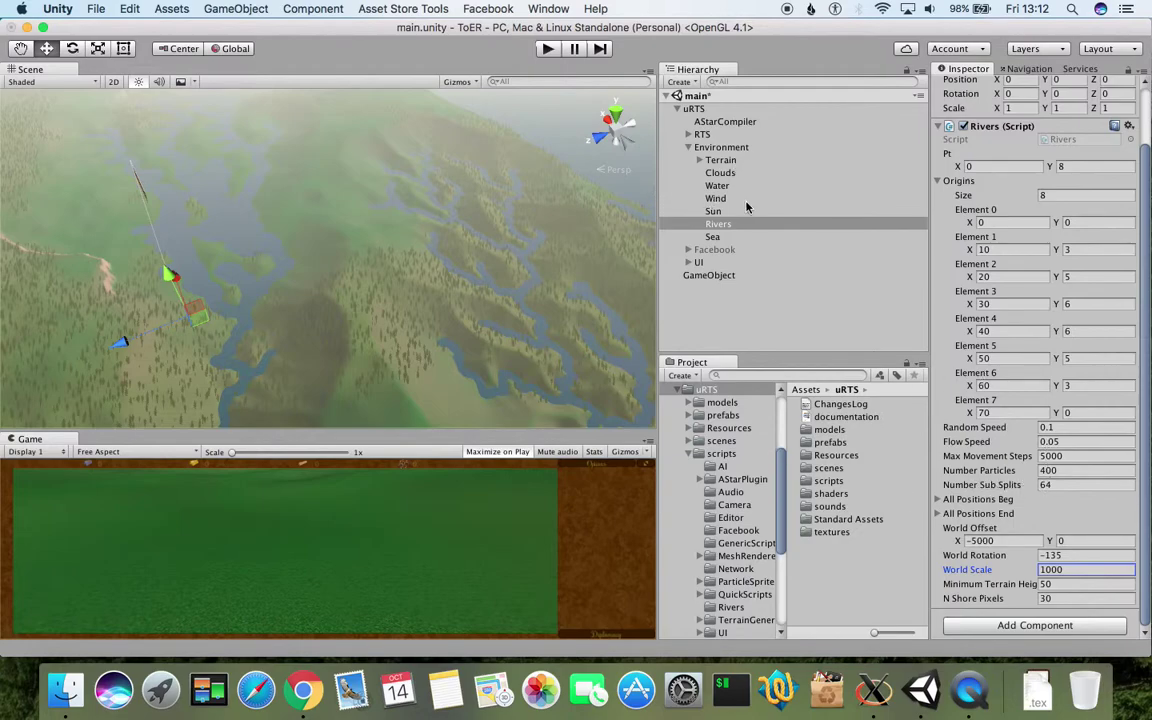
key("super+s")
- Regenerate the Terrain using the larger river scale and offset
left_click(736, 148)
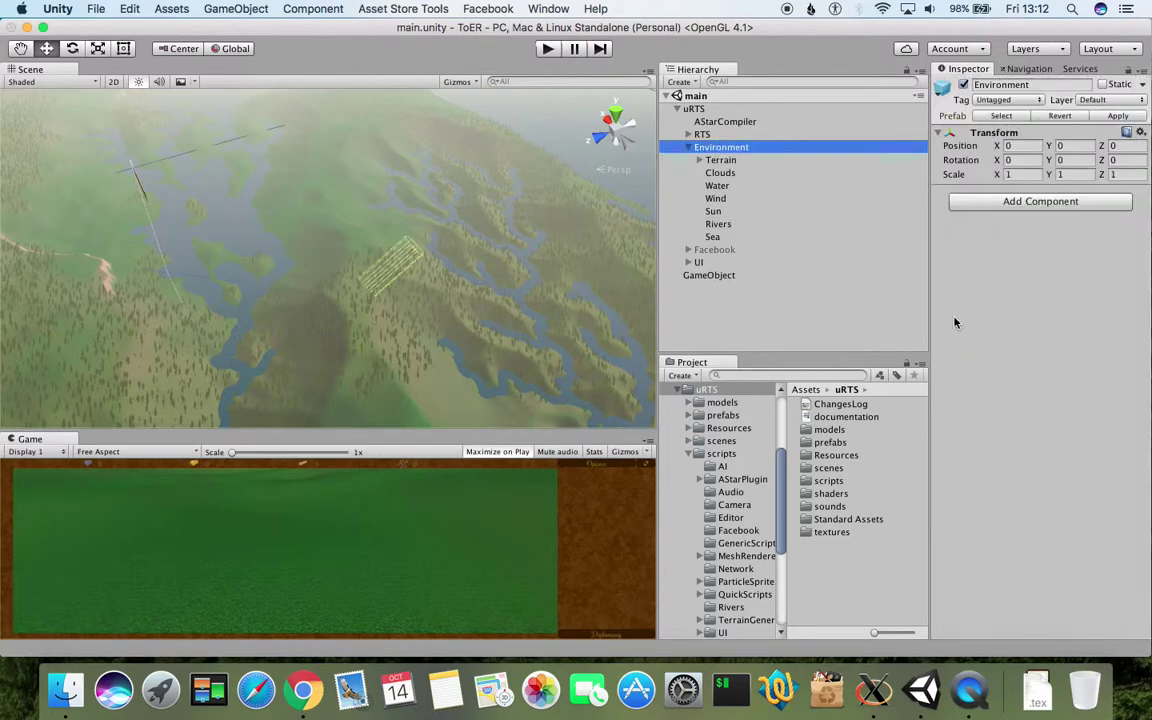
left_click(747, 162)
scroll(942, 352, "down", 3)
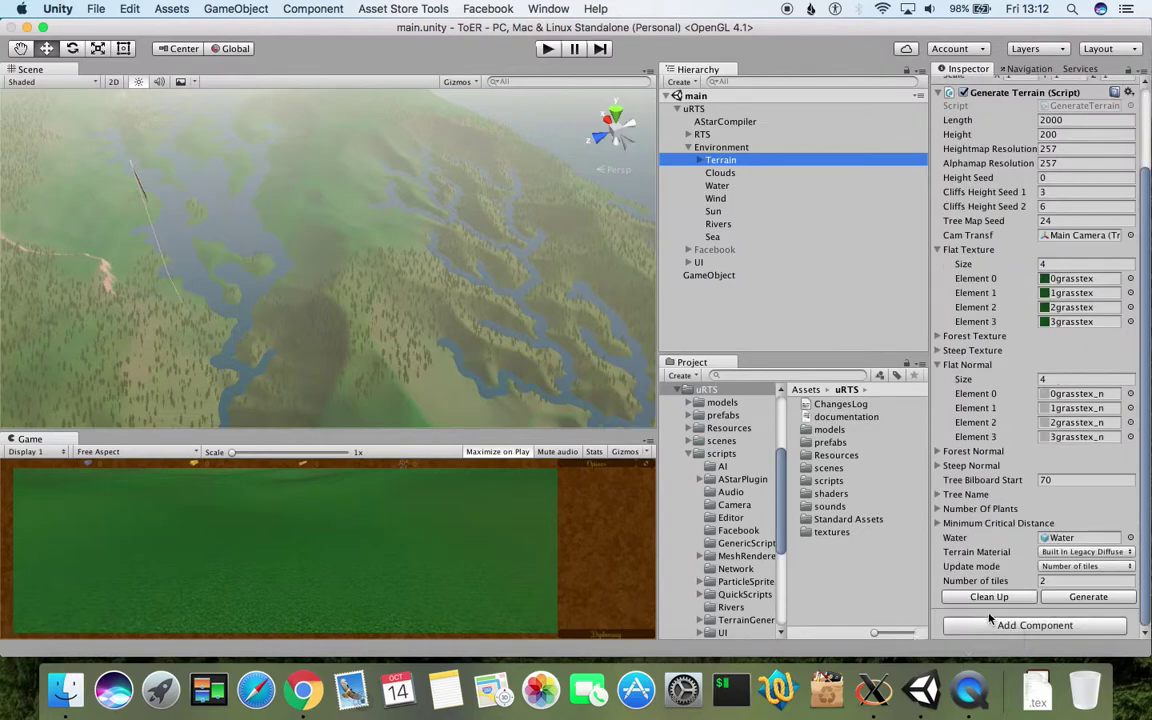
left_click(1087, 597)
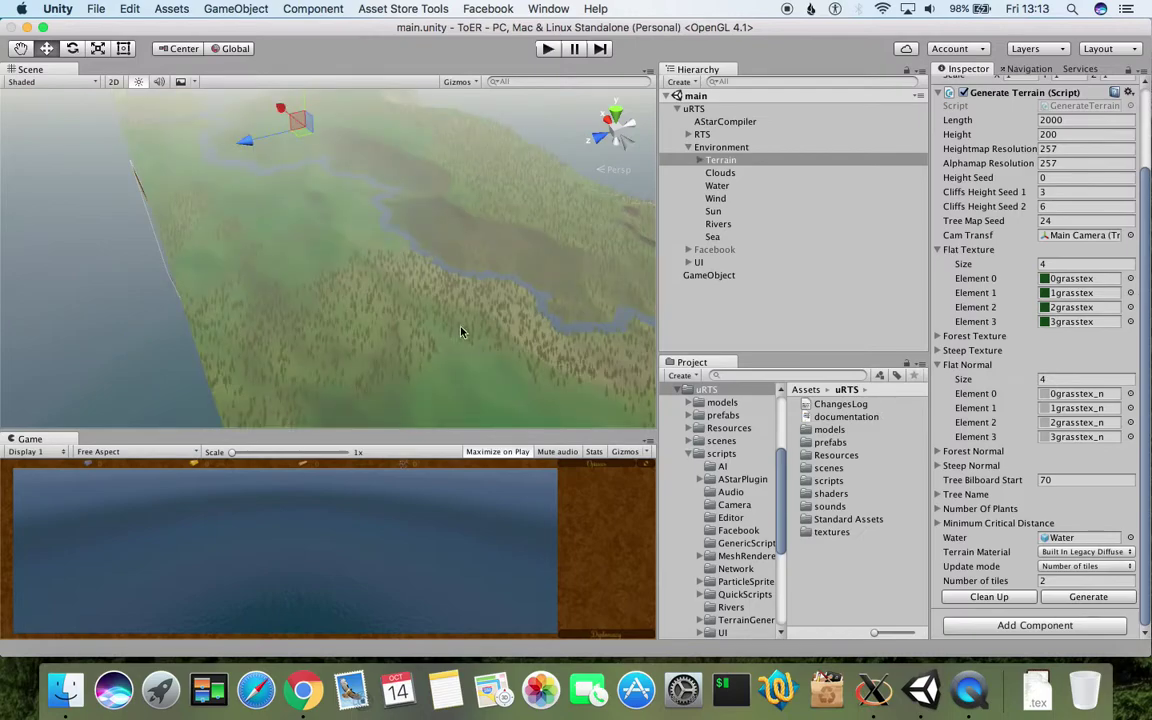
- Examine the course, width and branching of the river generated at the larger world scale, up close and from afar
left_click(531, 337)
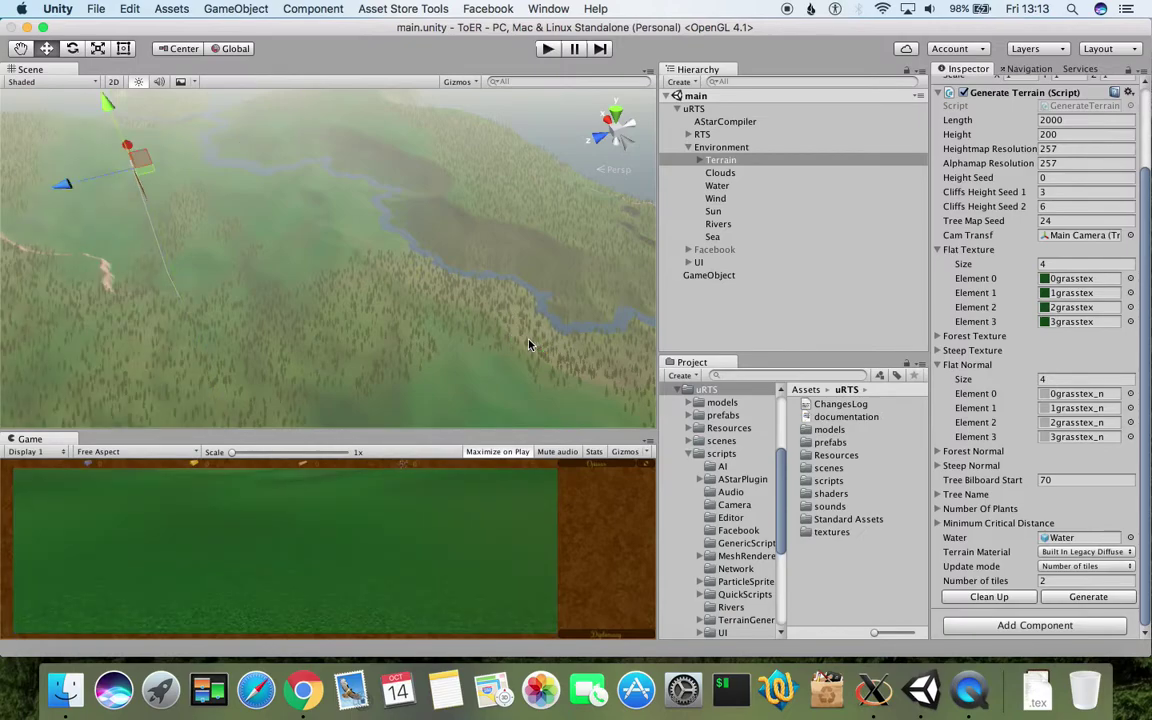
left_click(481, 358)
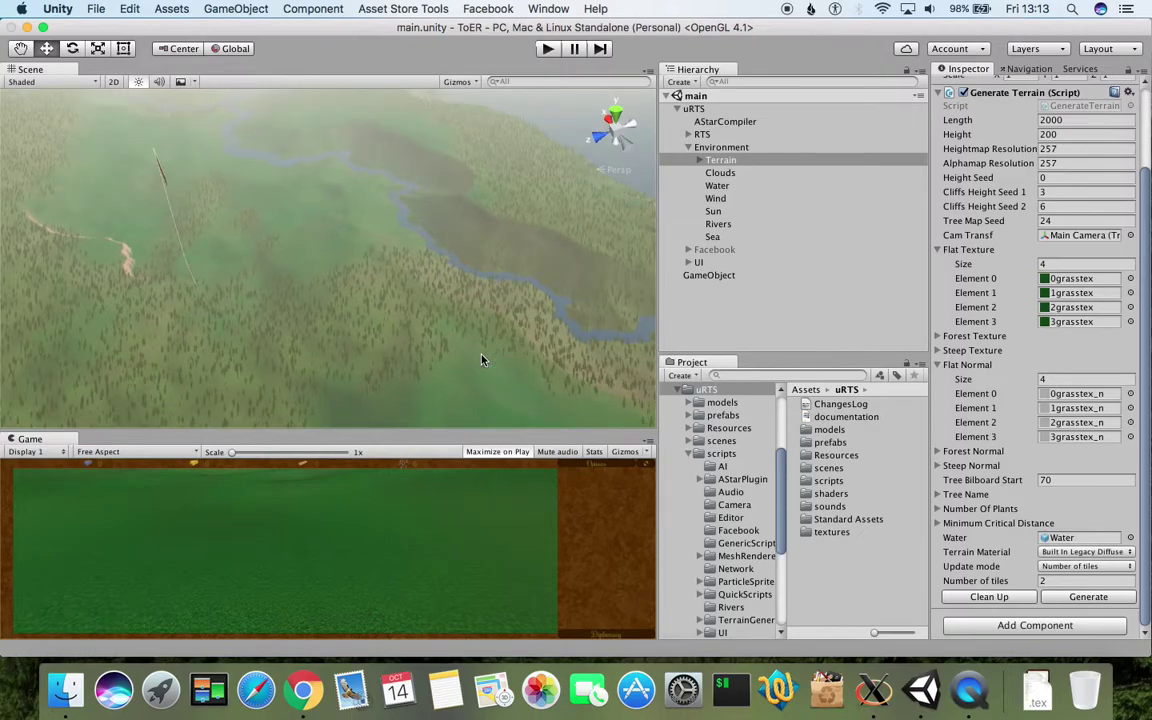
middle_click_drag(490, 352, 346, 285)
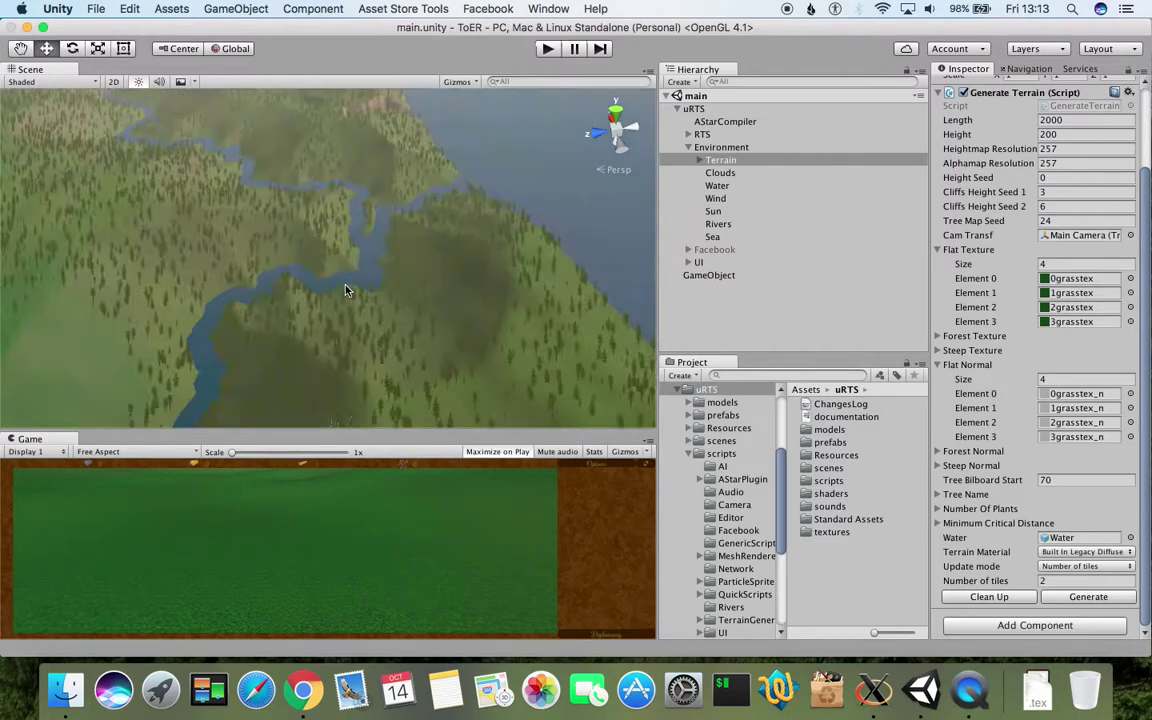
scroll(345, 291, "down", 3)
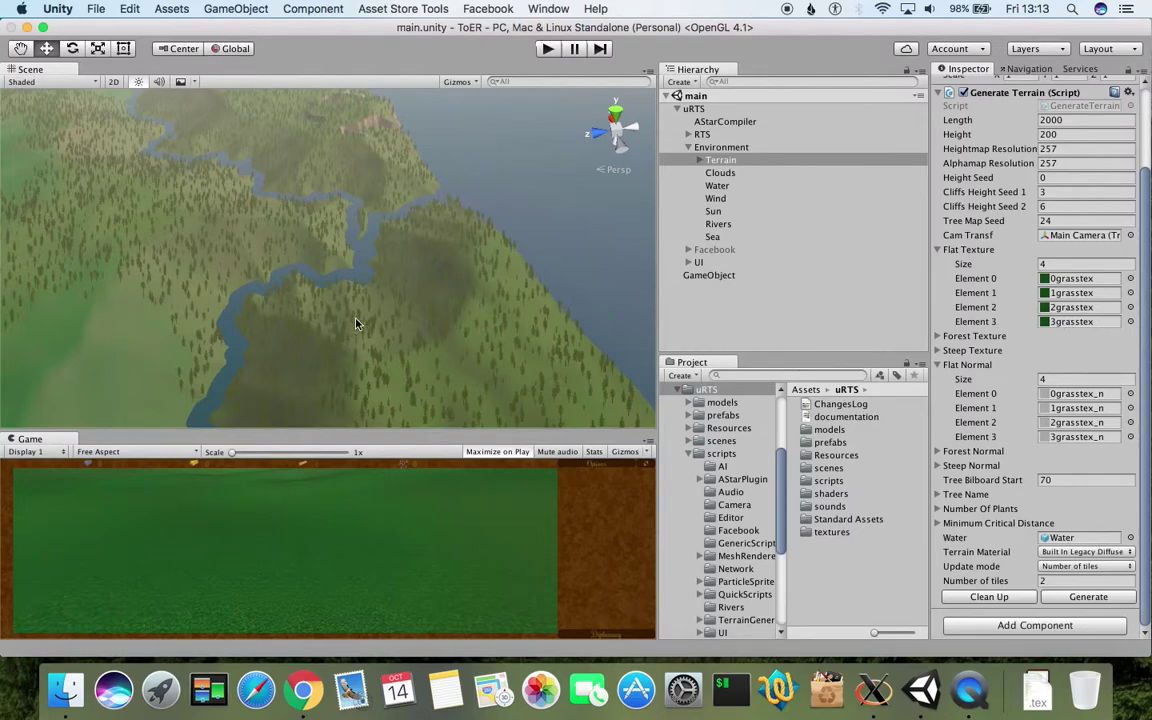
scroll(360, 315, "down", 4)
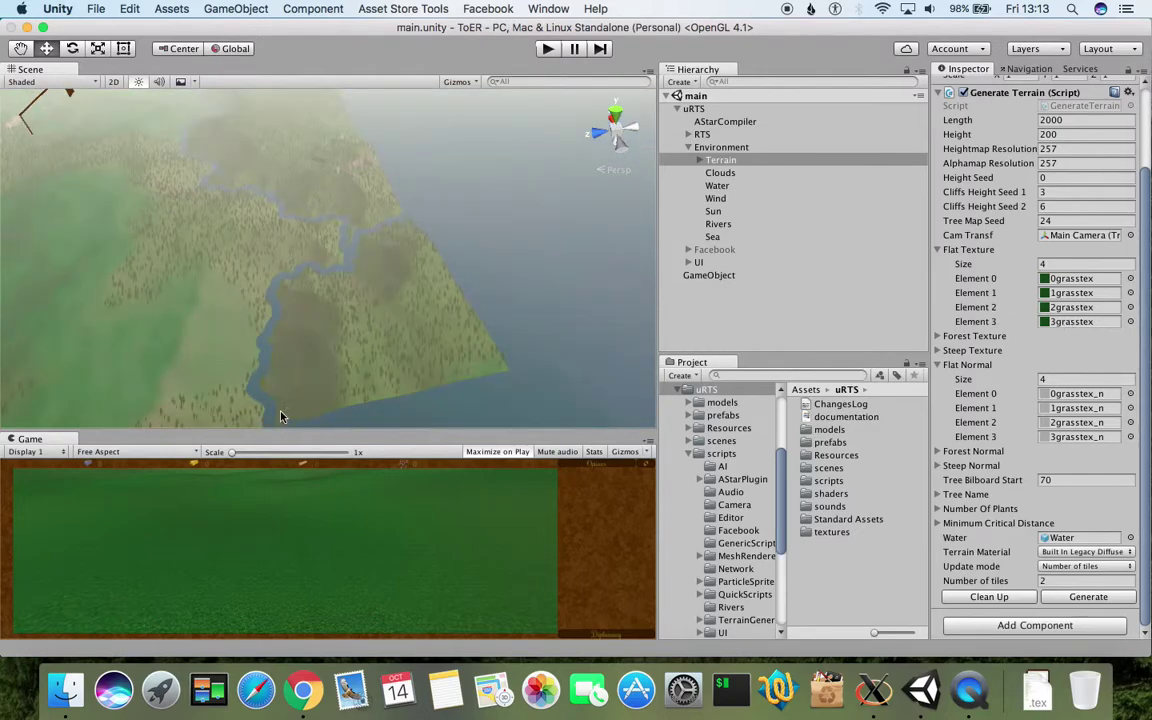
scroll(368, 328, "up", 5)
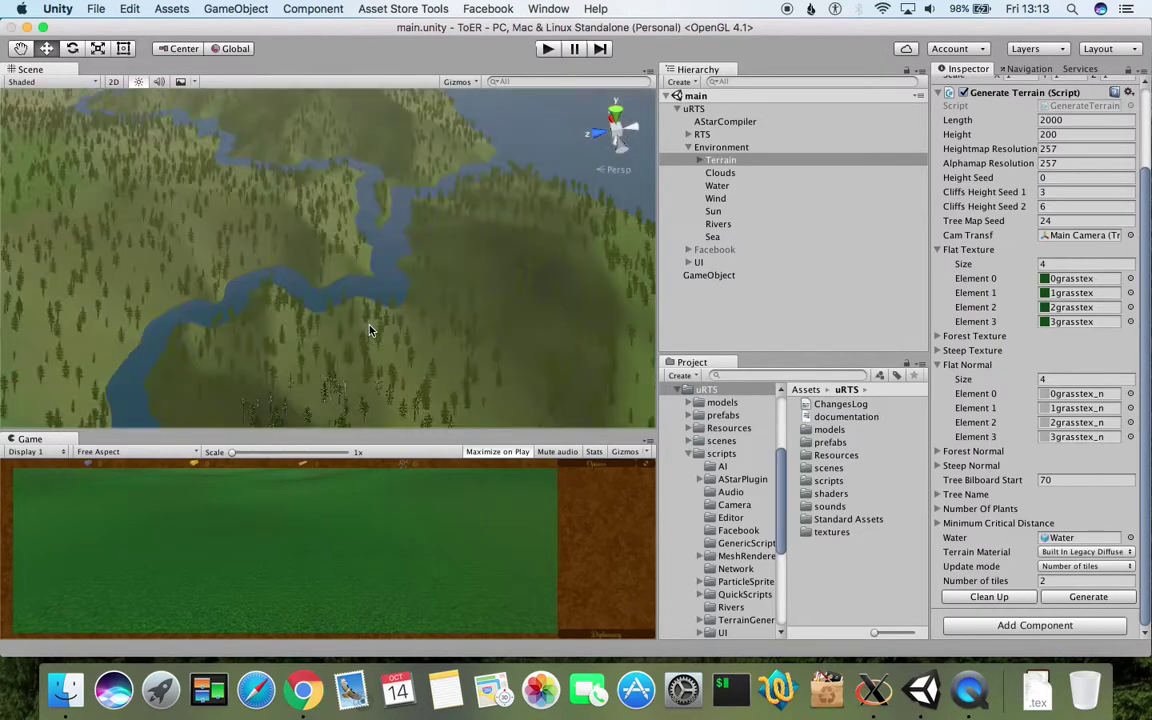
scroll(370, 330, "up", 3)
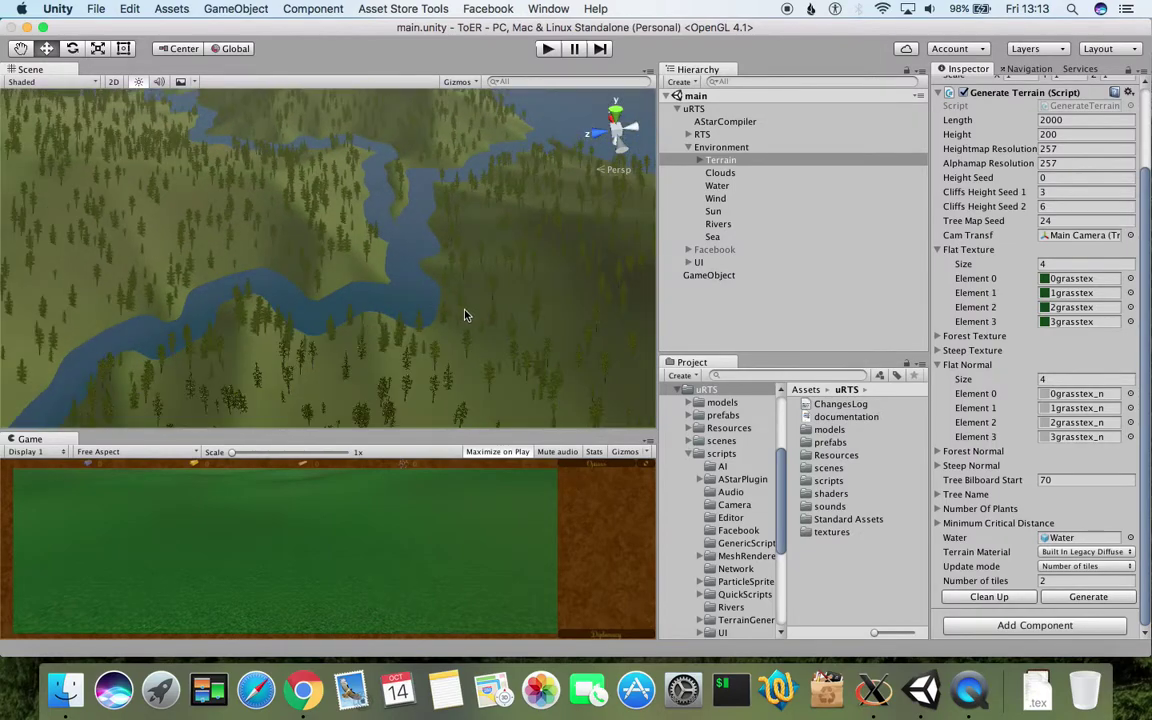
right_click_drag(465, 315, 378, 312)
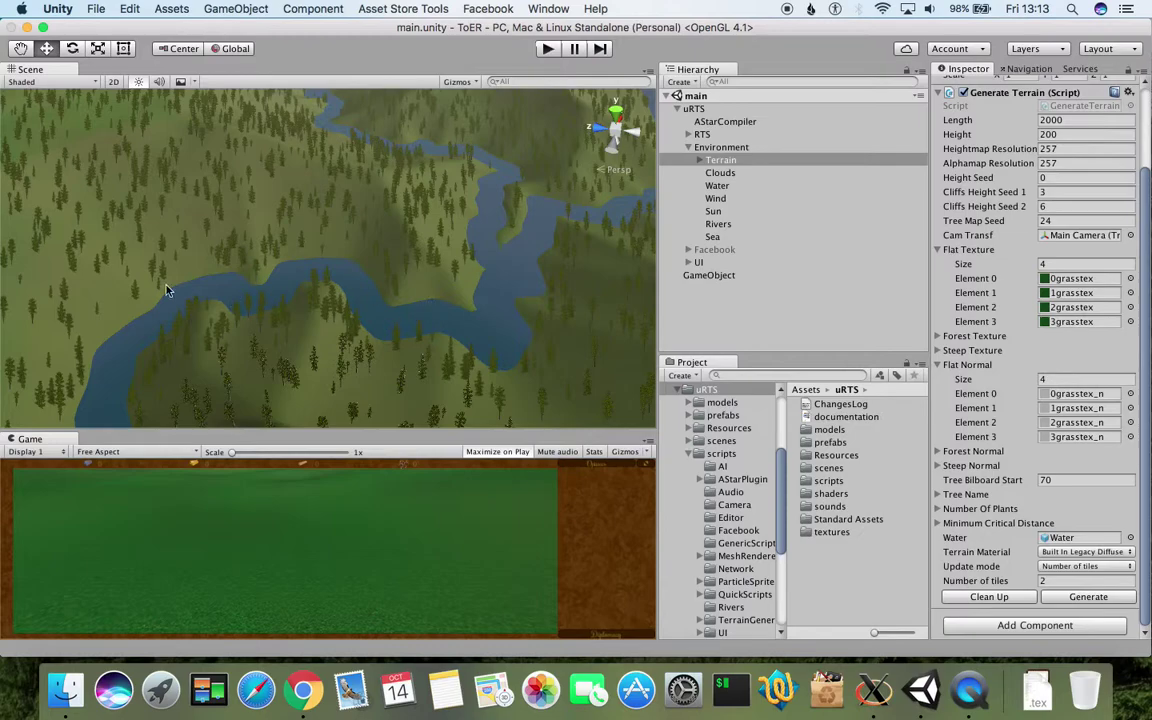
scroll(458, 327, "down", 5)
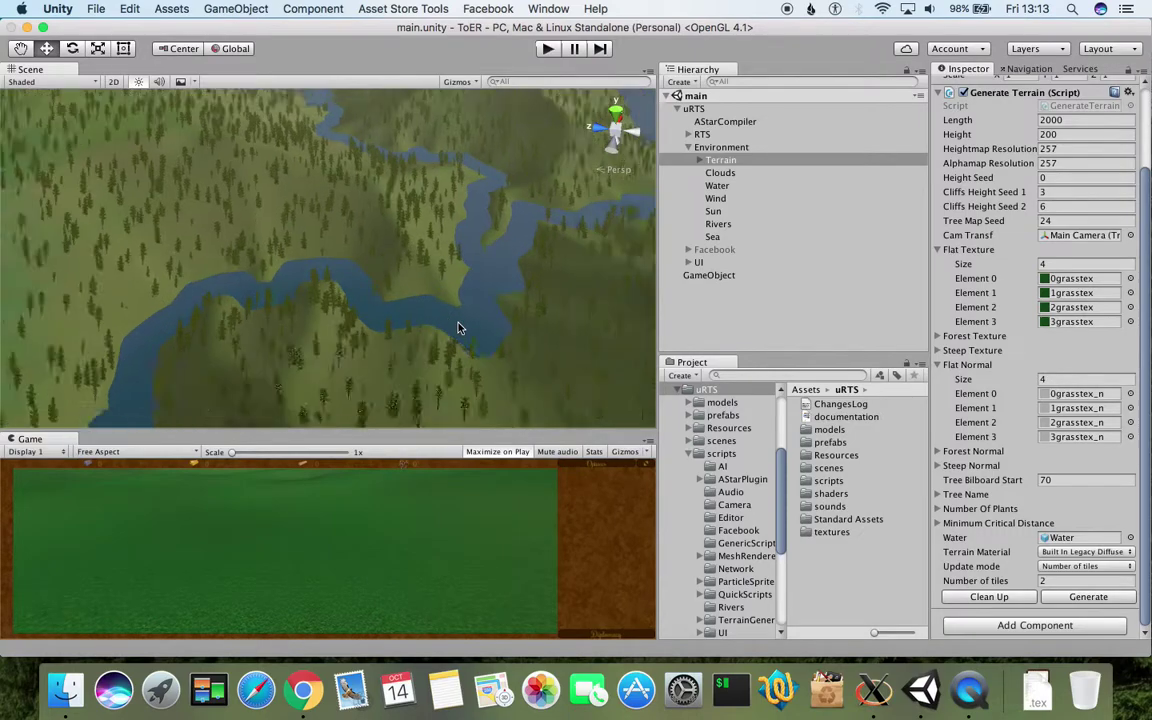
- Set the Rivers script's Number Sub Splits to 0
left_click(718, 224)
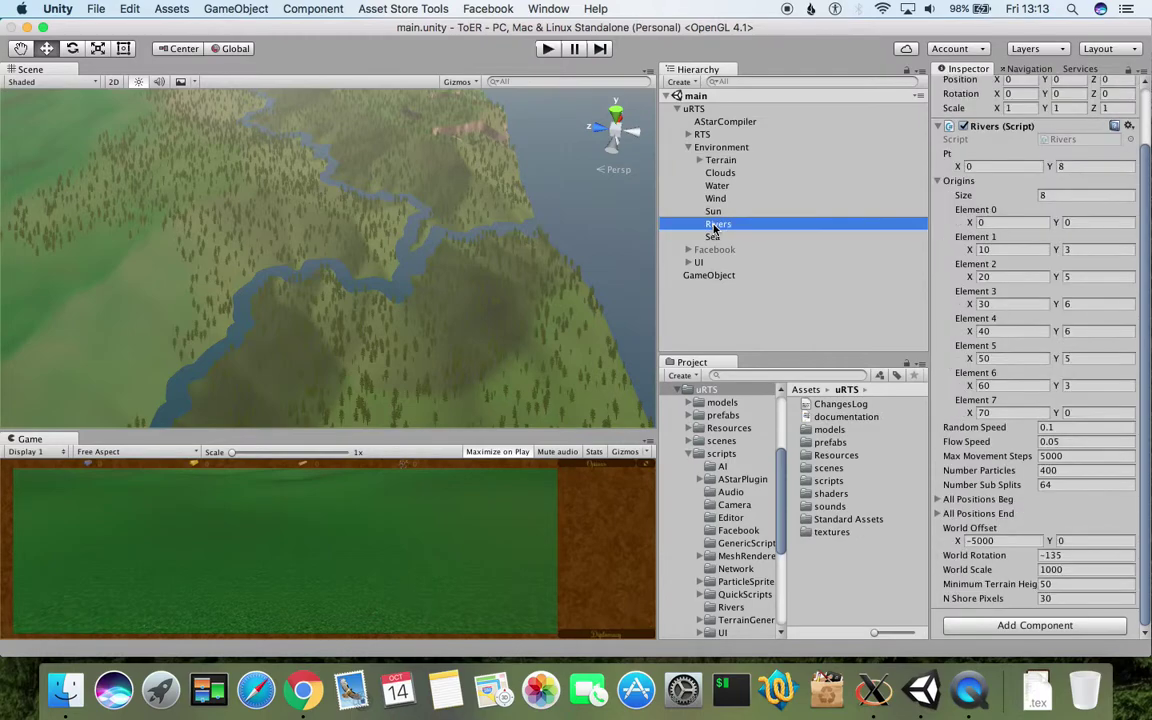
left_click(1063, 485)
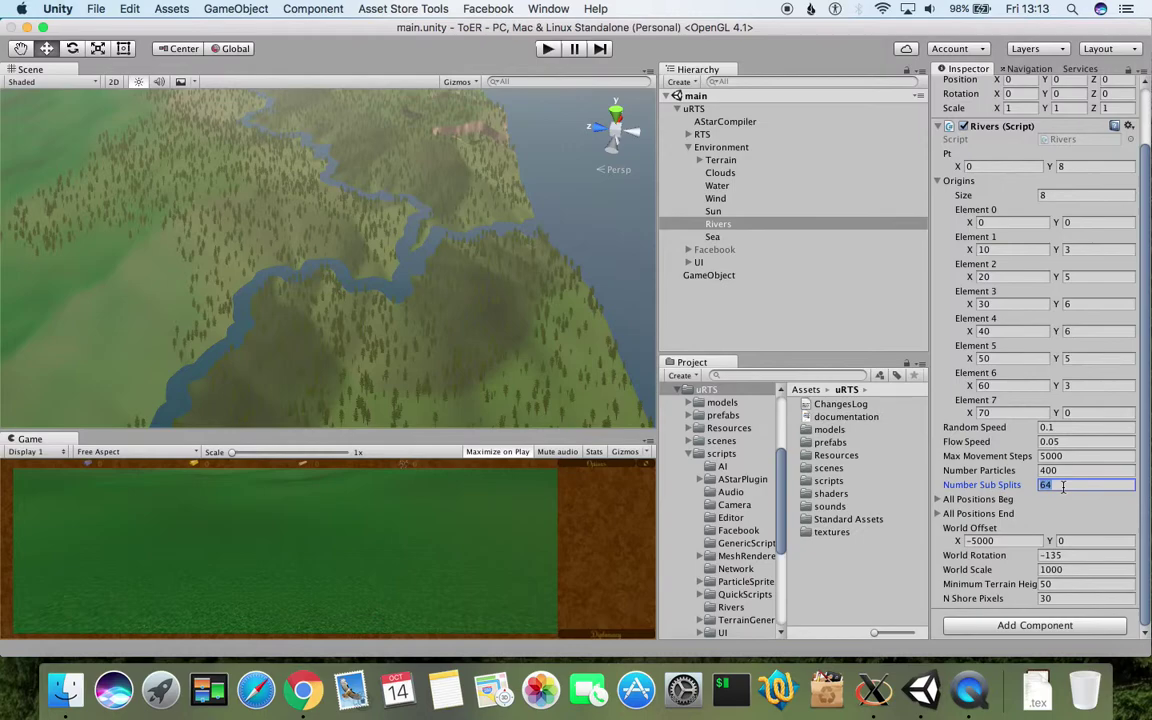
type("0")
- Save the scene, then clean up and regenerate the Terrain without river sub splits
left_click(720, 160)
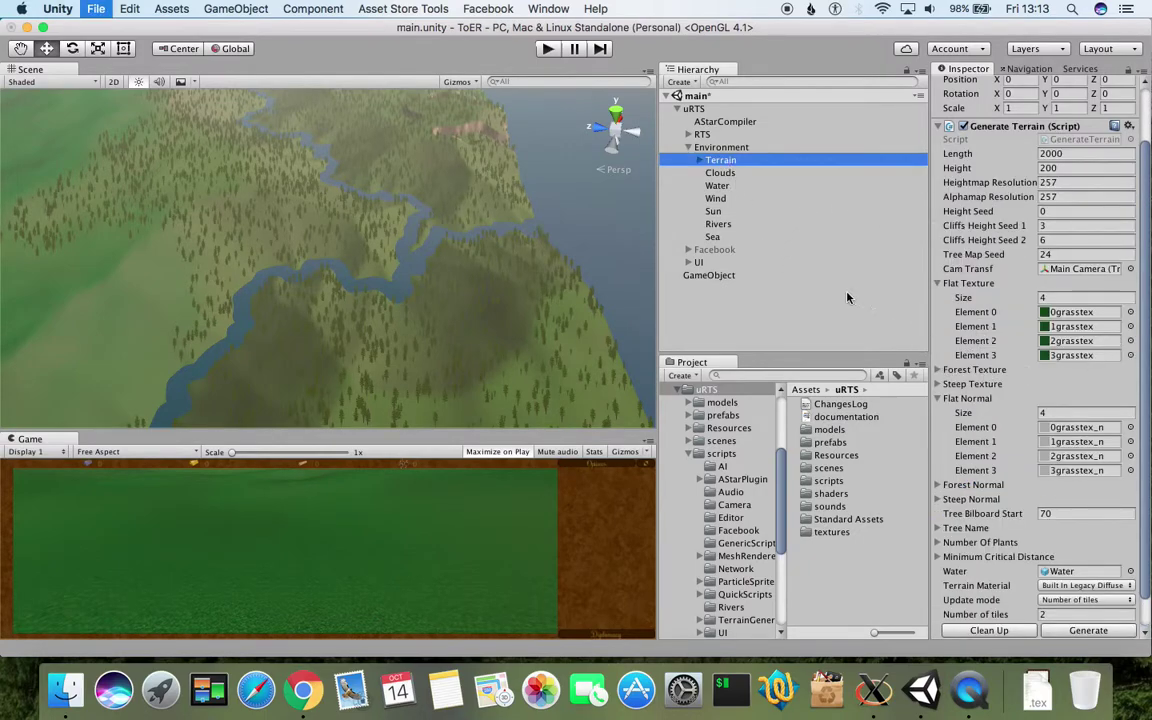
scroll(1040, 380, "down", 2)
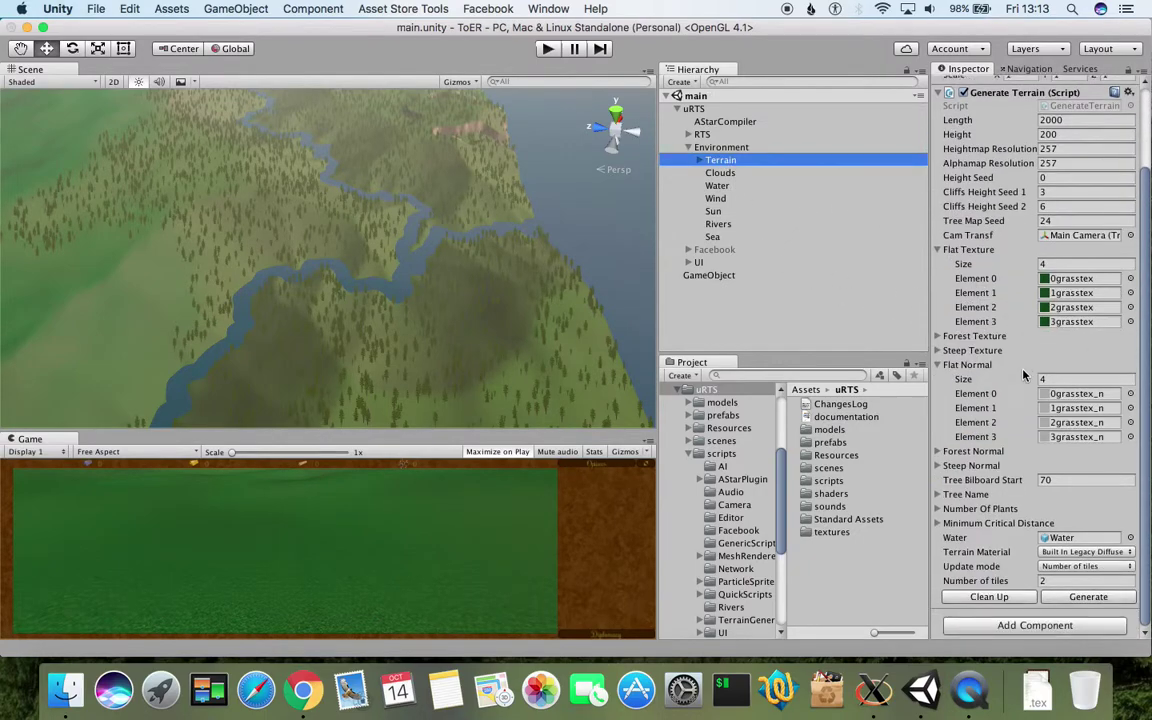
left_click(1008, 598)
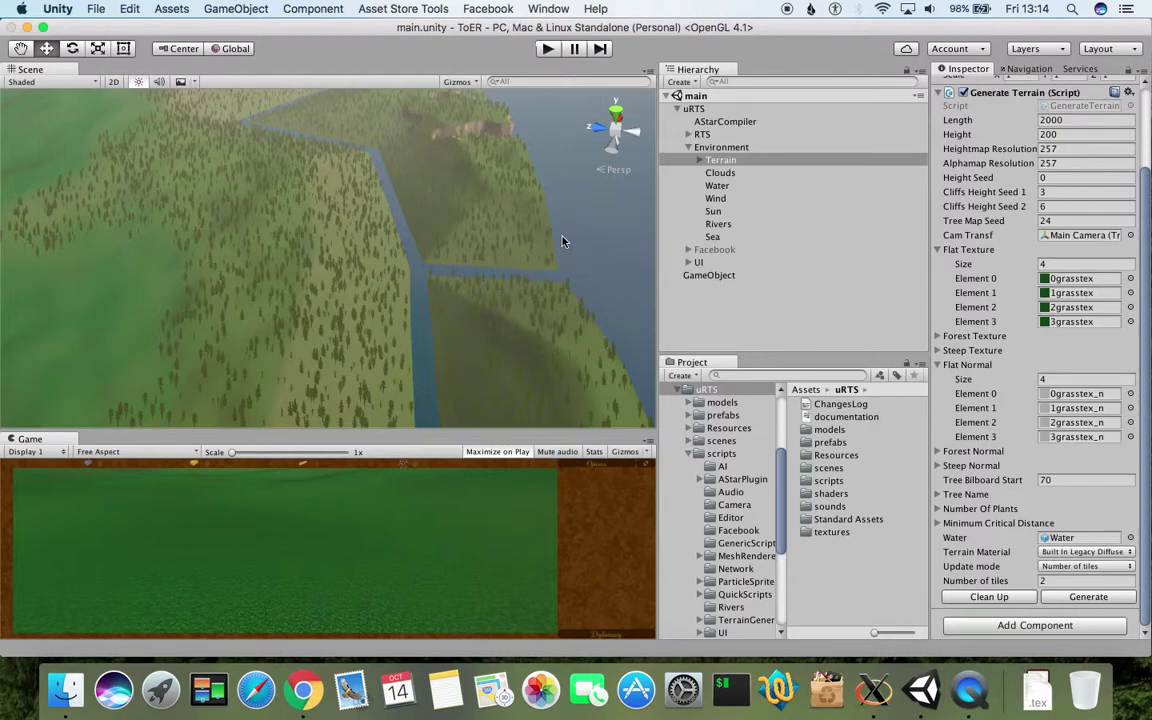
- Examine the shape and junctions of the rivers generated without sub splits, from the inland hills to the coast
left_click_drag(562, 242, 422, 365, "alt")
scroll(488, 283, "down", 3)
scroll(420, 363, "up", 3)
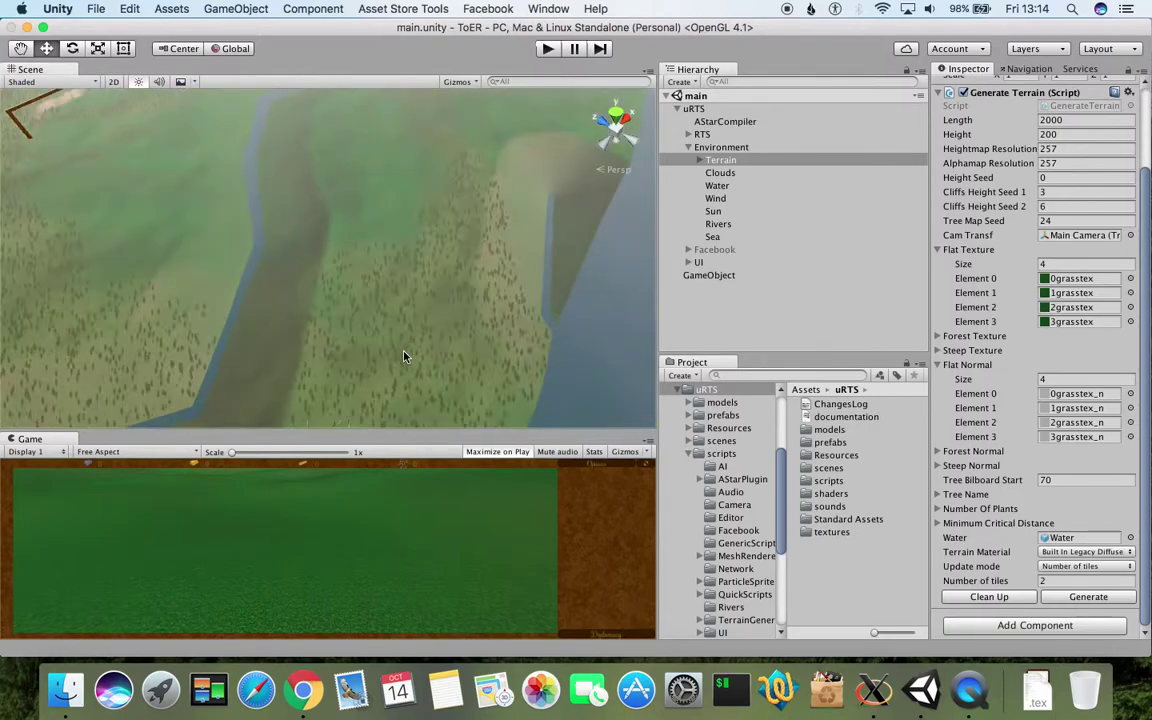
left_click_drag(450, 245, 345, 240, "alt")
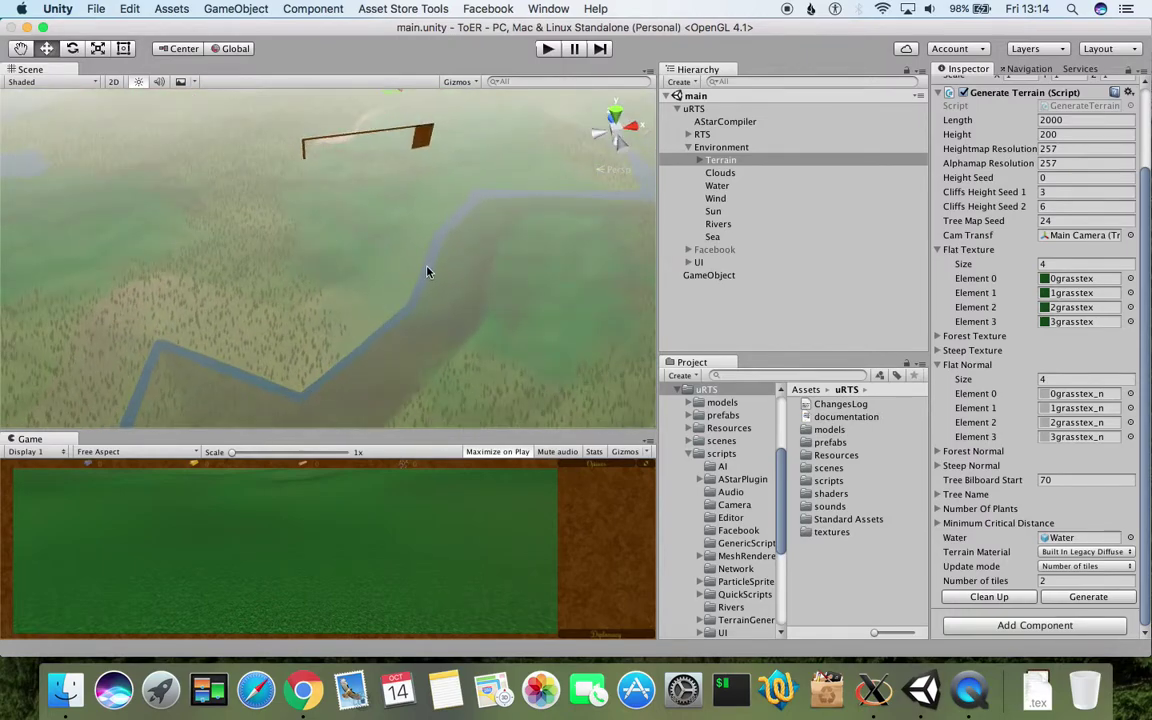
middle_click_drag(427, 267, 467, 227)
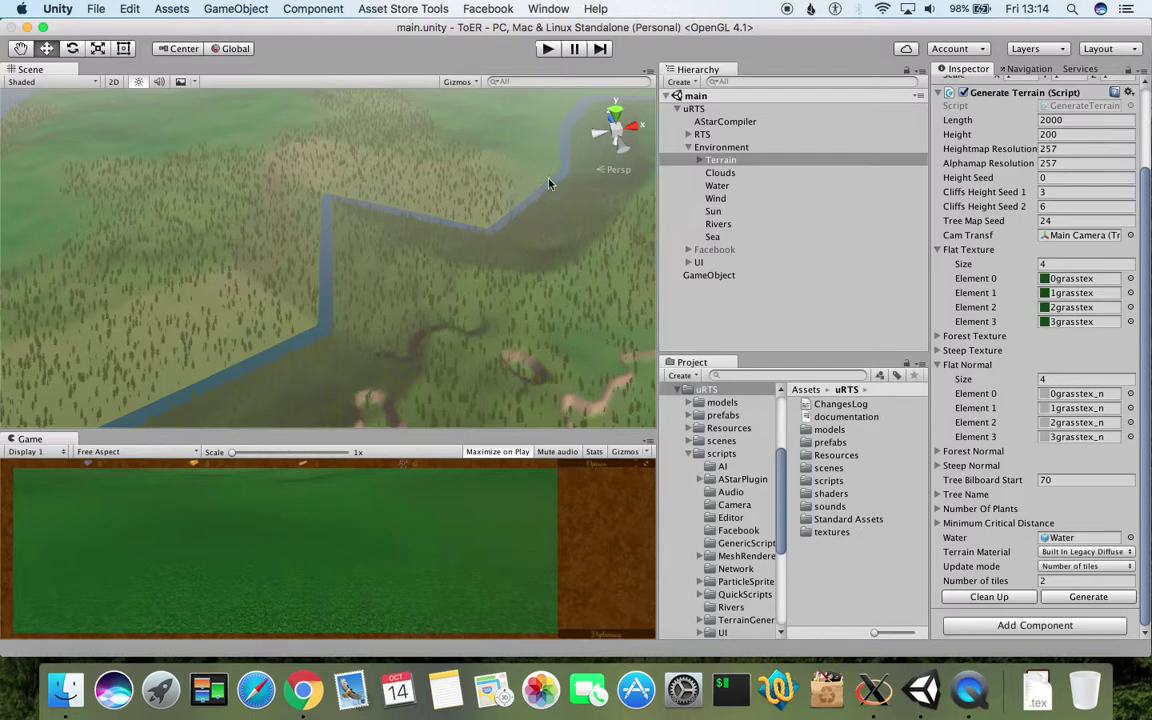
scroll(480, 250, "down", 3)
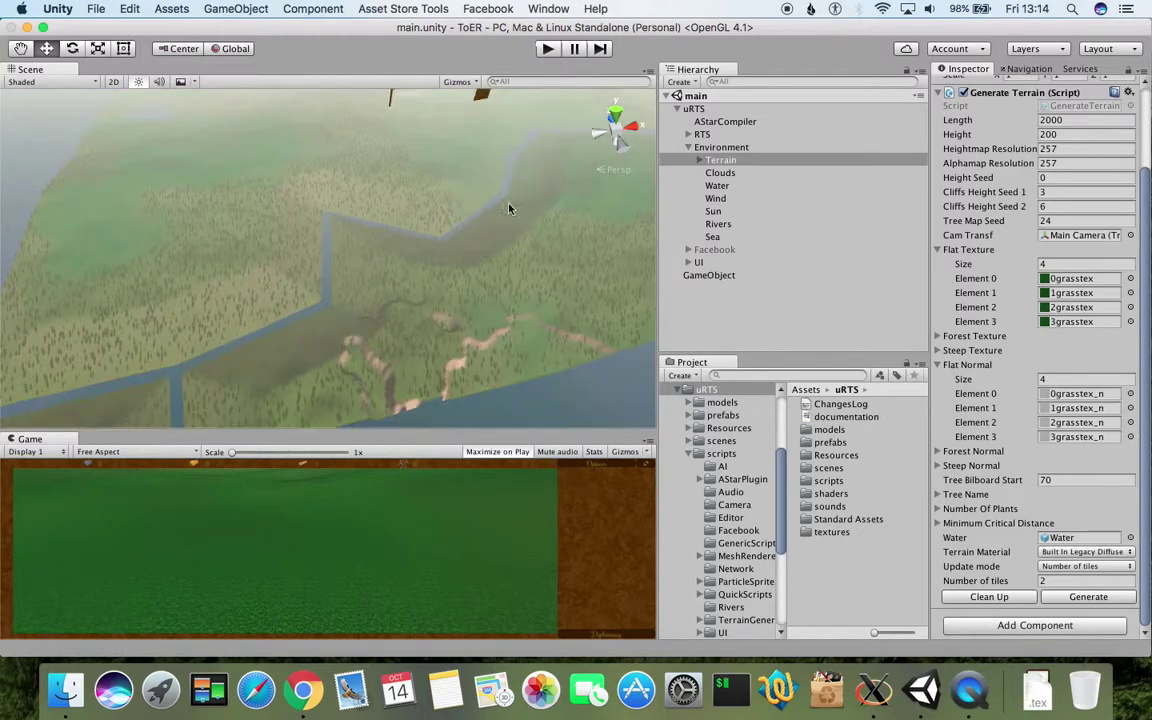
scroll(536, 288, "down", 2)
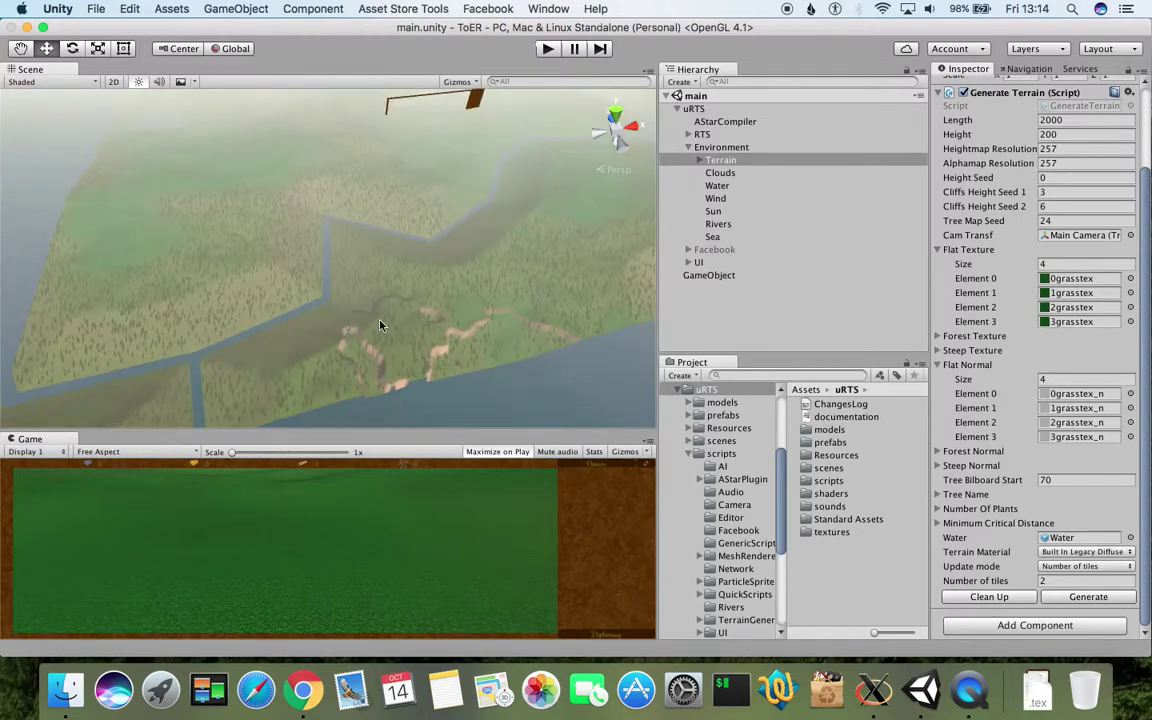
middle_click_drag(380, 326, 491, 288)
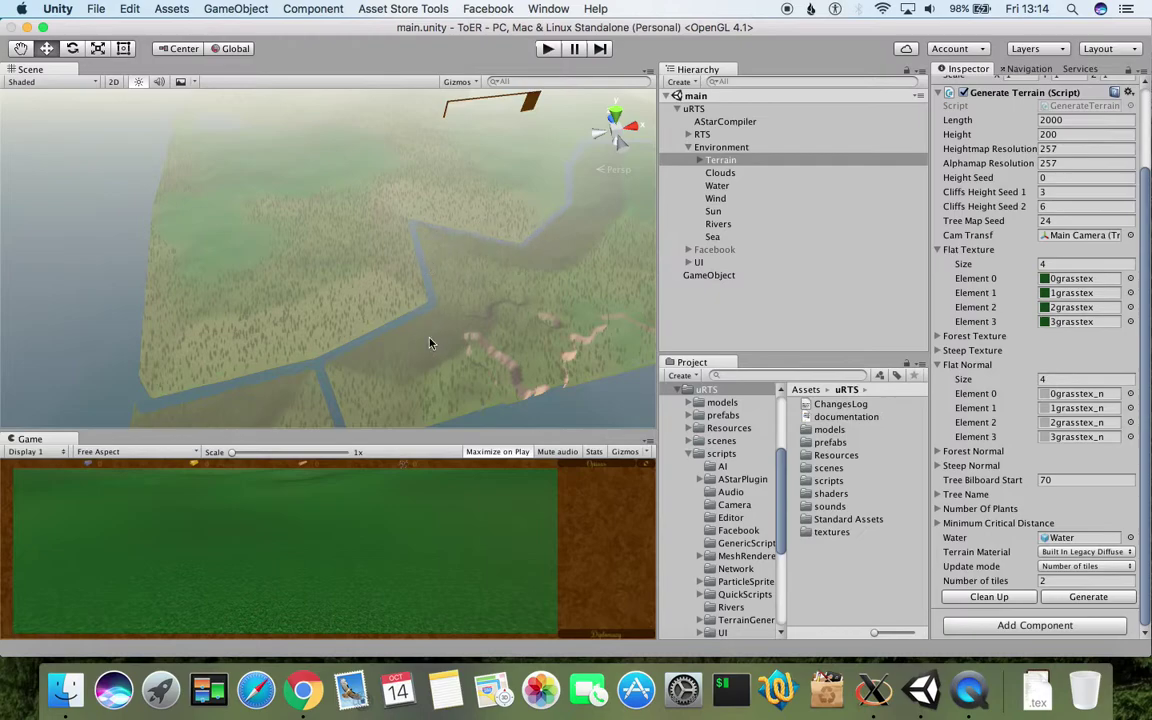
scroll(470, 317, "up", 3)
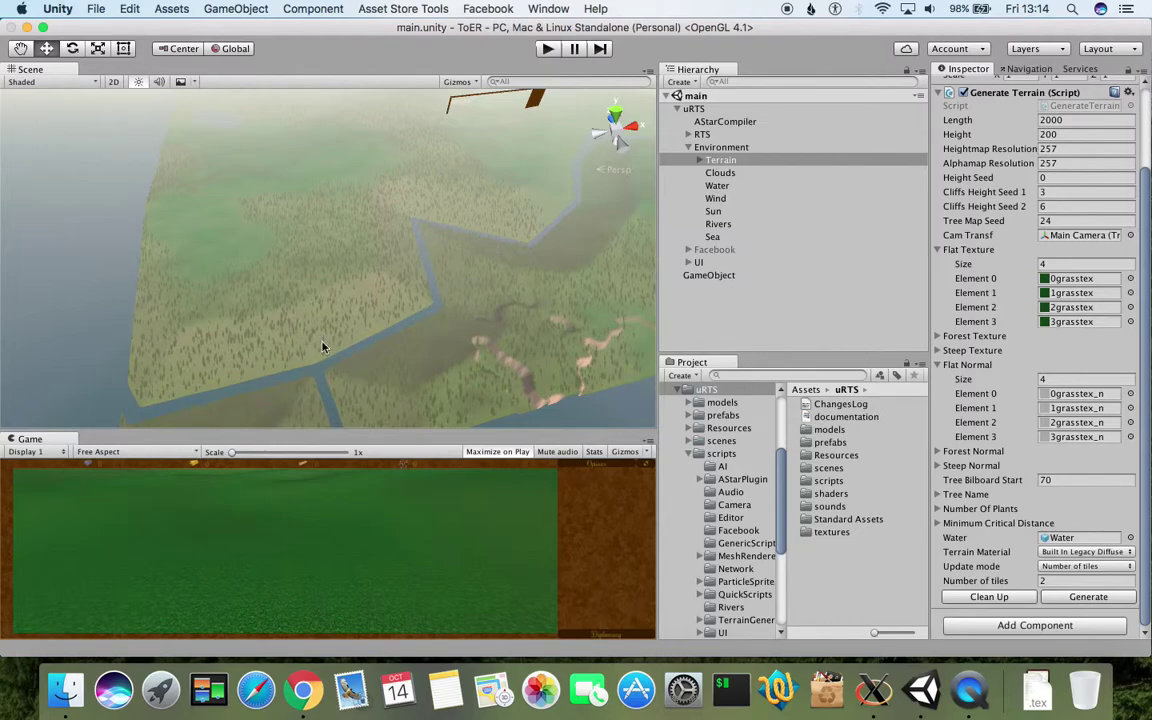
right_click_drag(236, 290, 347, 300)
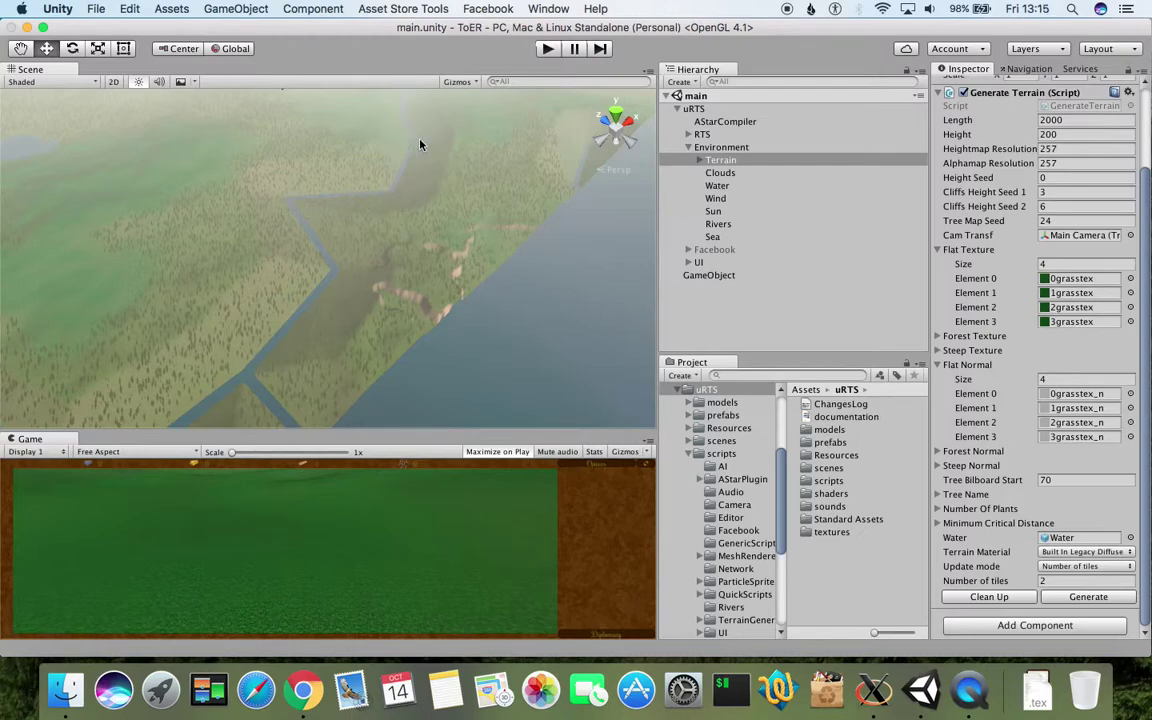
scroll(406, 292, "down", 3)
right_click_drag(175, 356, 294, 318)
middle_click_drag(244, 272, 360, 267)
scroll(307, 216, "down", 3)
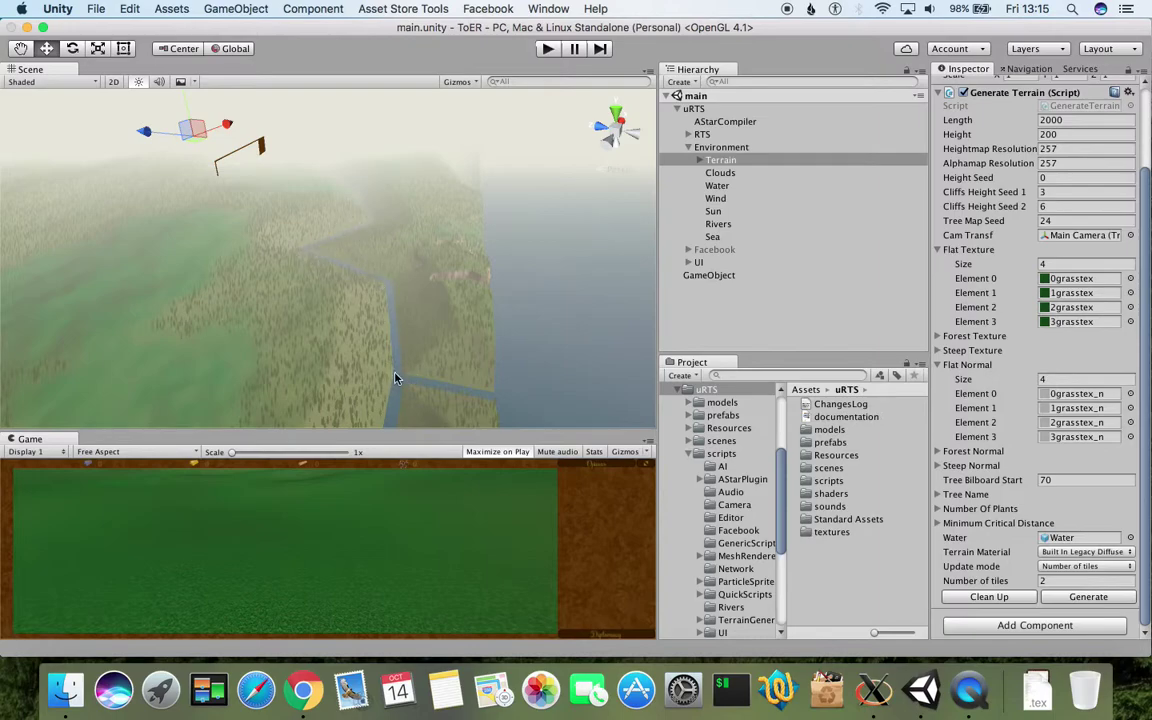
scroll(395, 349, "down", 3)
right_click_drag(457, 336, 429, 411)
middle_click_drag(420, 295, 364, 290)
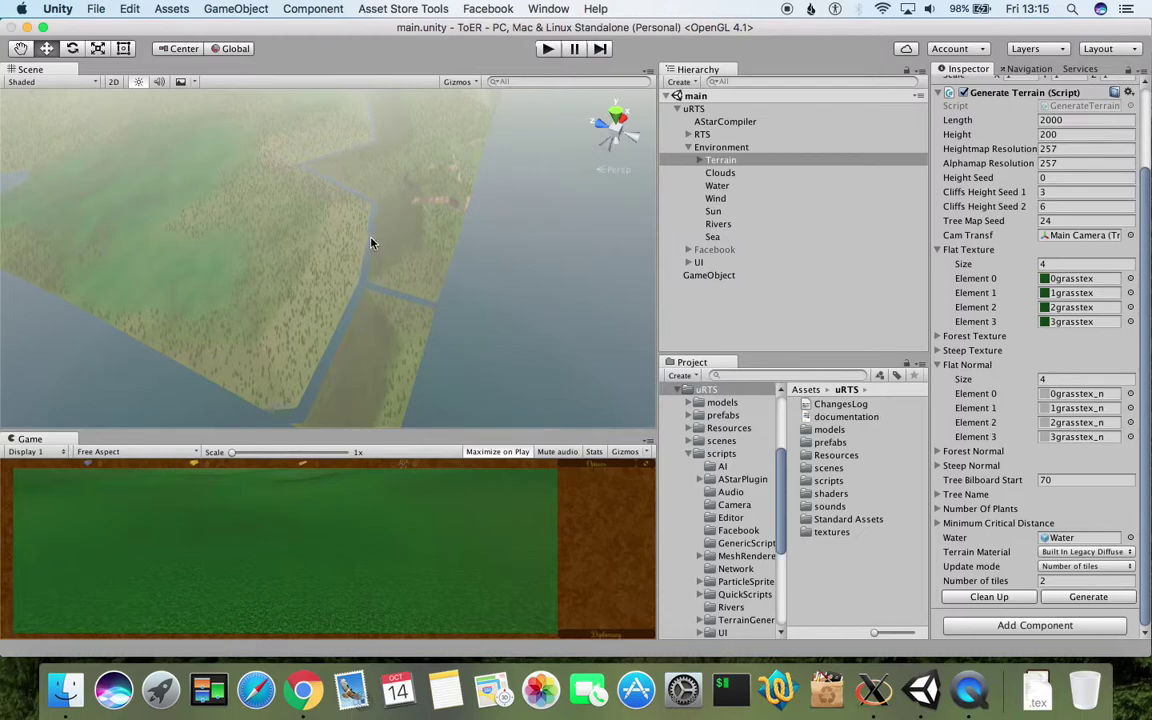
scroll(399, 259, "up", 3)
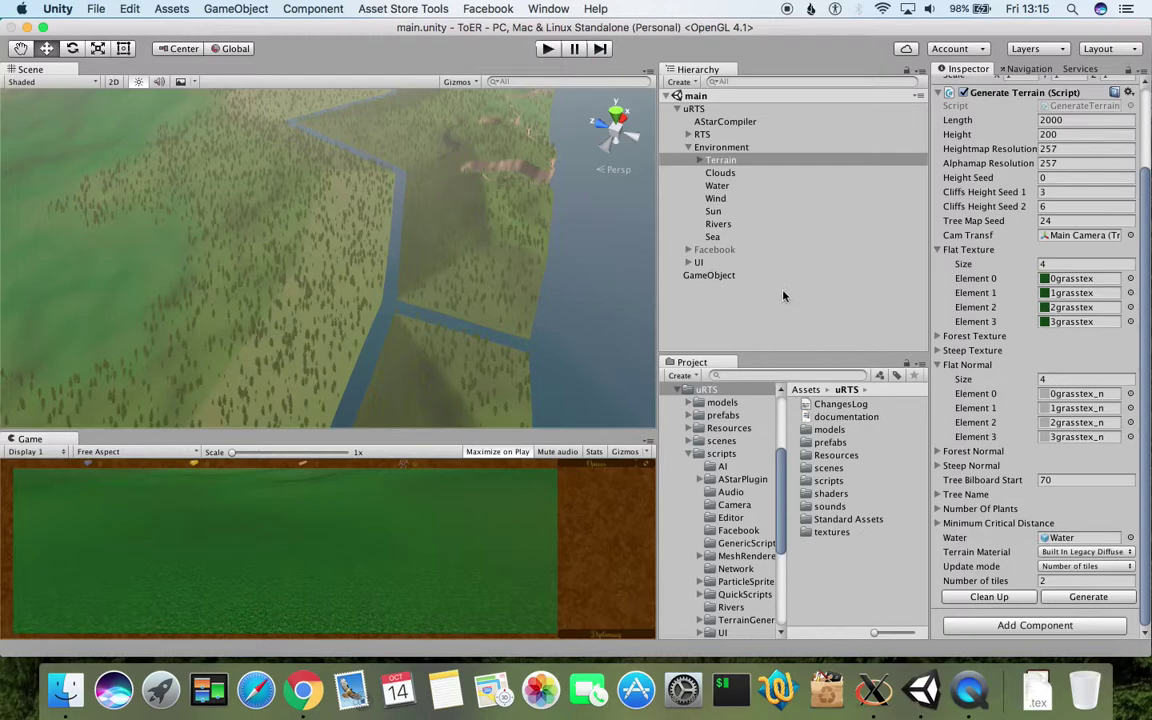
- Set the Rivers script's Number Sub Splits to 4 and save the scene
left_click(733, 225)
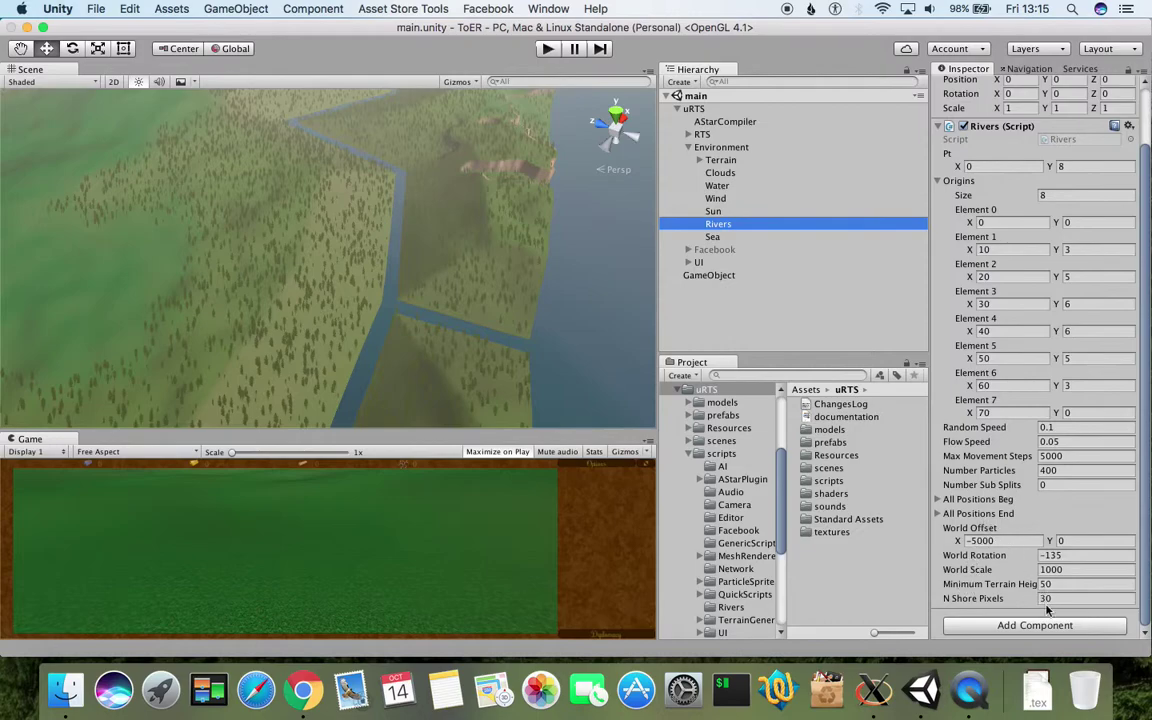
left_click(1059, 485)
type("4")
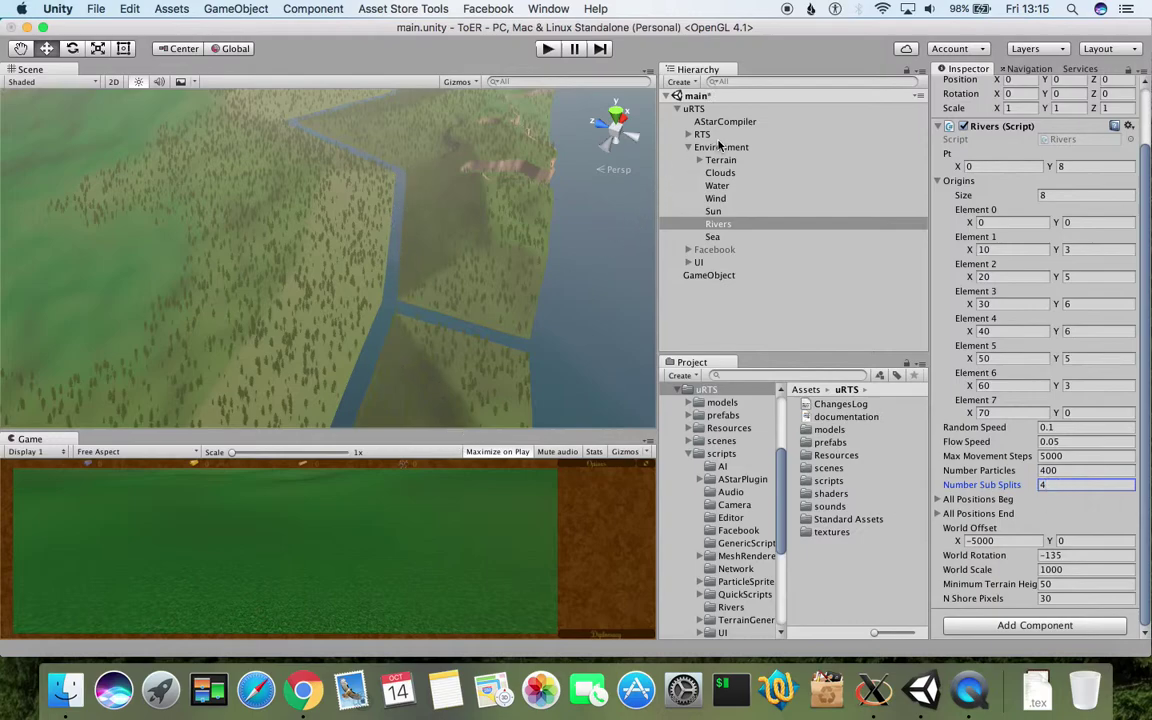
key("super+s")
- Clean up and regenerate the Terrain with 4 river sub splits
left_click(722, 161)
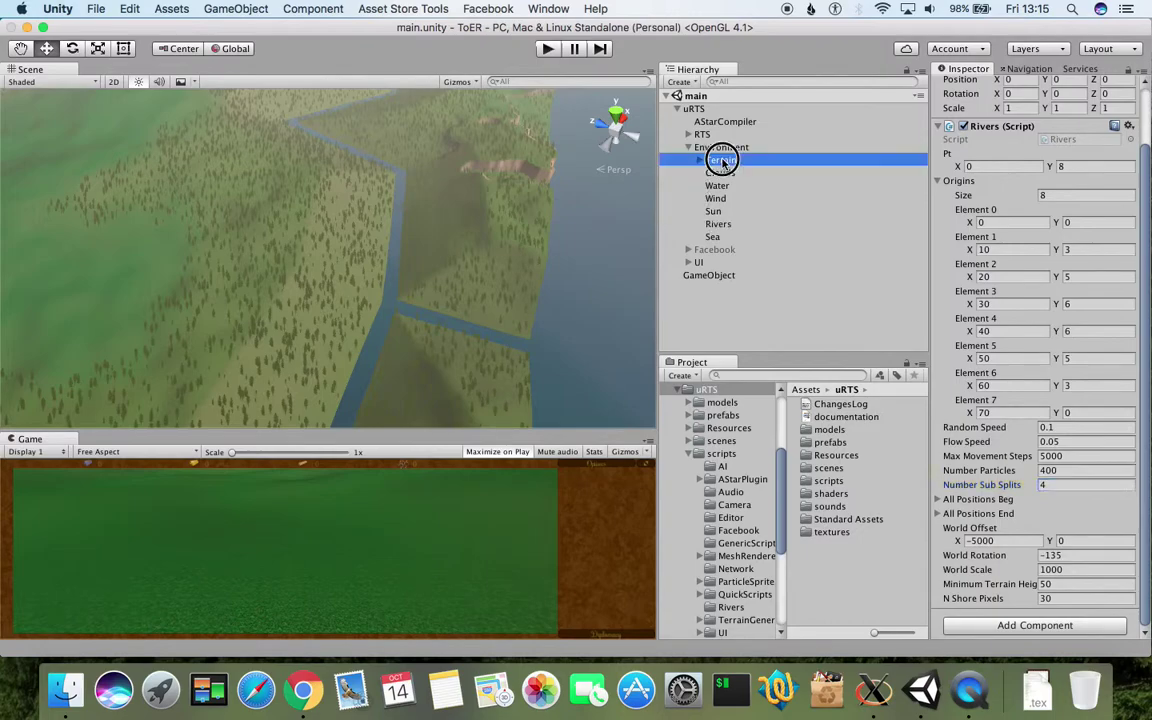
scroll(1020, 600, "down", 1)
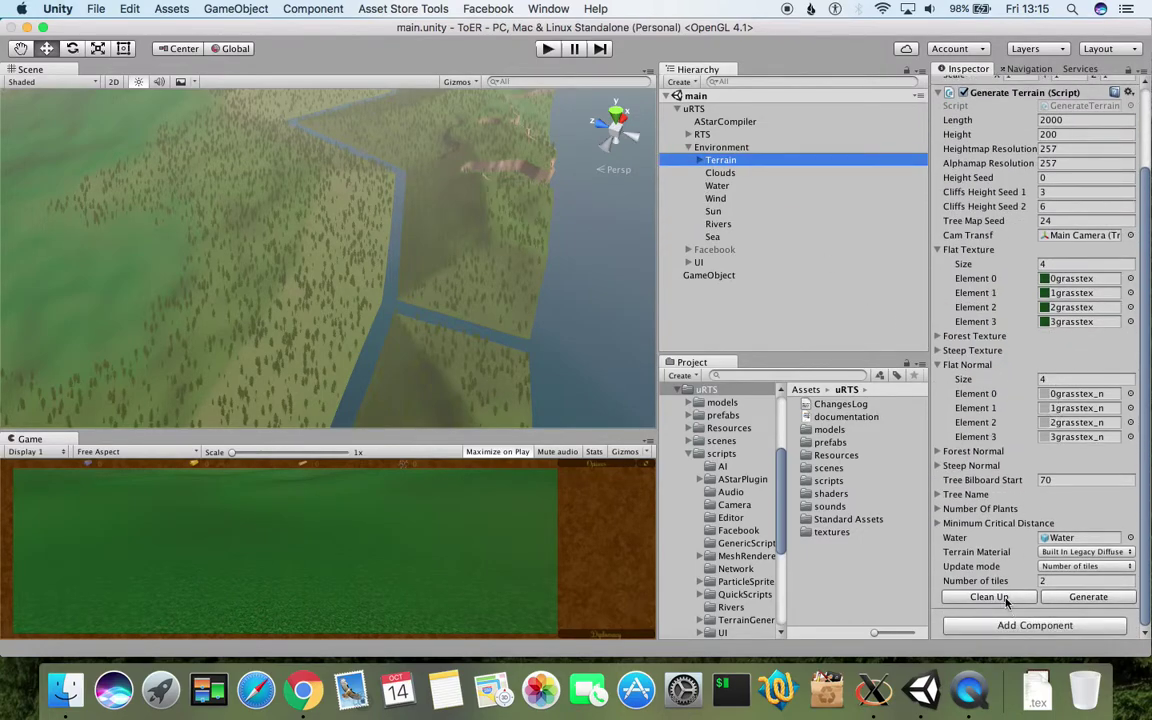
left_click(1006, 598)
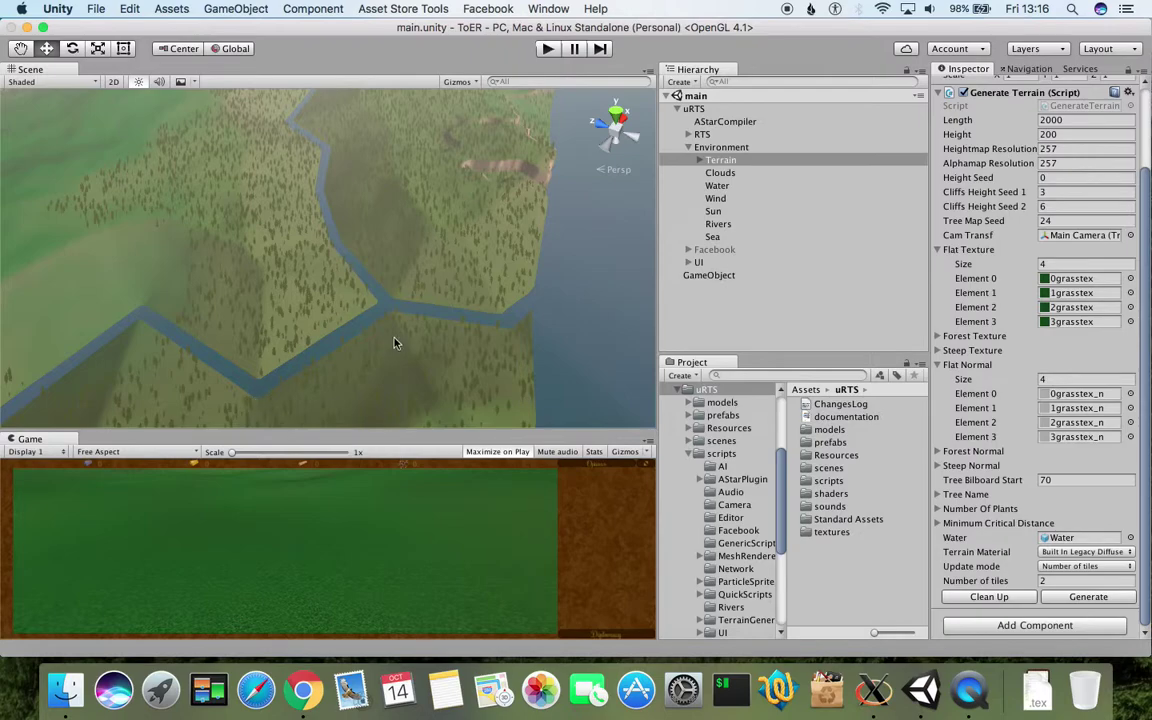
- Examine the bends and junctions of the rivers generated with 4 sub splits, from several sides, near and far
left_click(406, 249)
right_click_drag(328, 246, 328, 246)
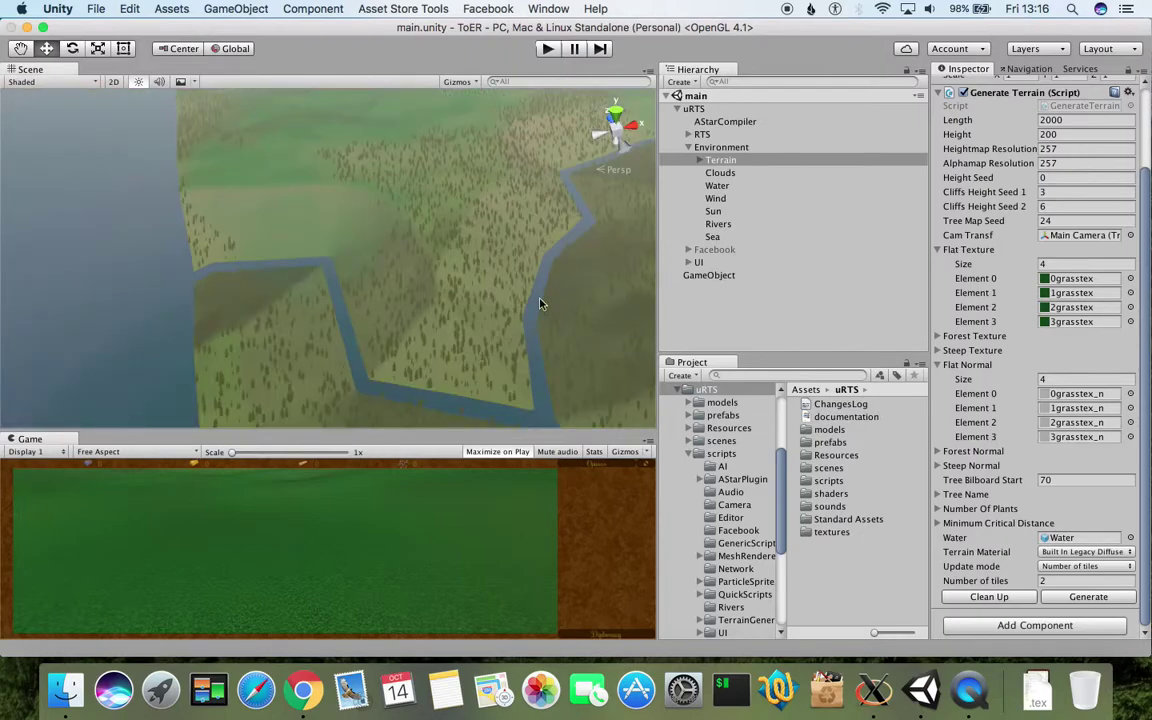
right_click_drag(540, 304, 465, 305)
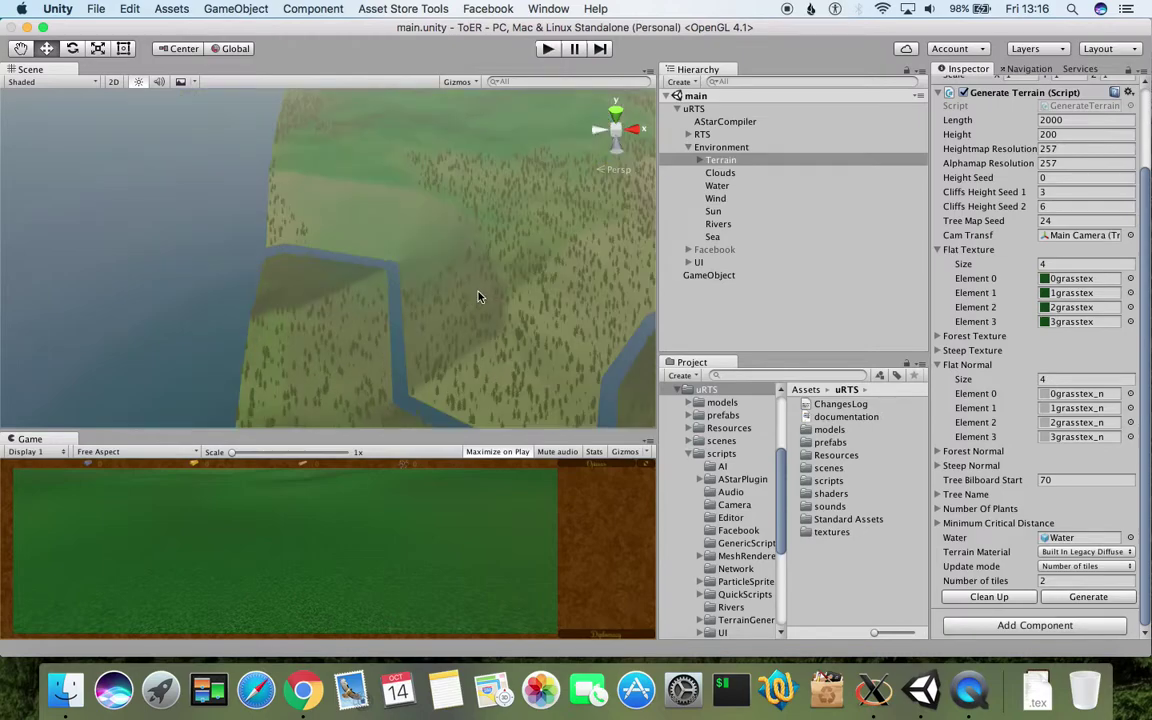
middle_click_drag(478, 296, 396, 283)
scroll(398, 289, "up", 3)
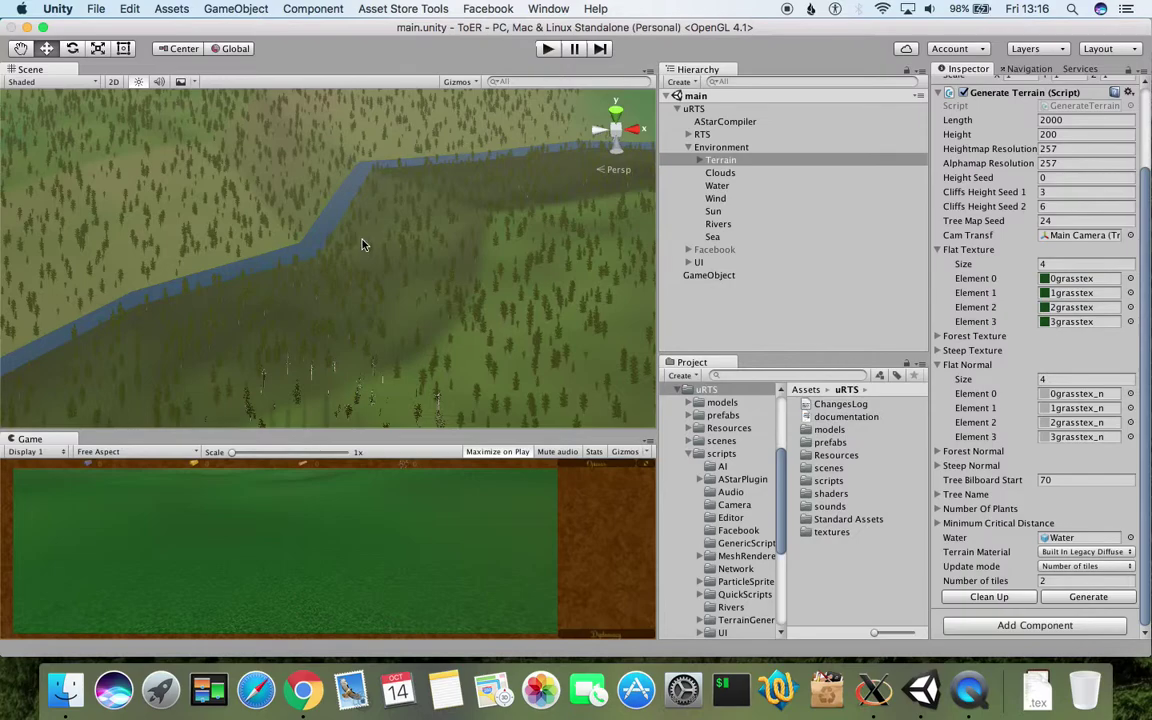
scroll(363, 244, "down", 5)
right_click_drag(251, 314, 423, 300)
scroll(366, 305, "down", 3)
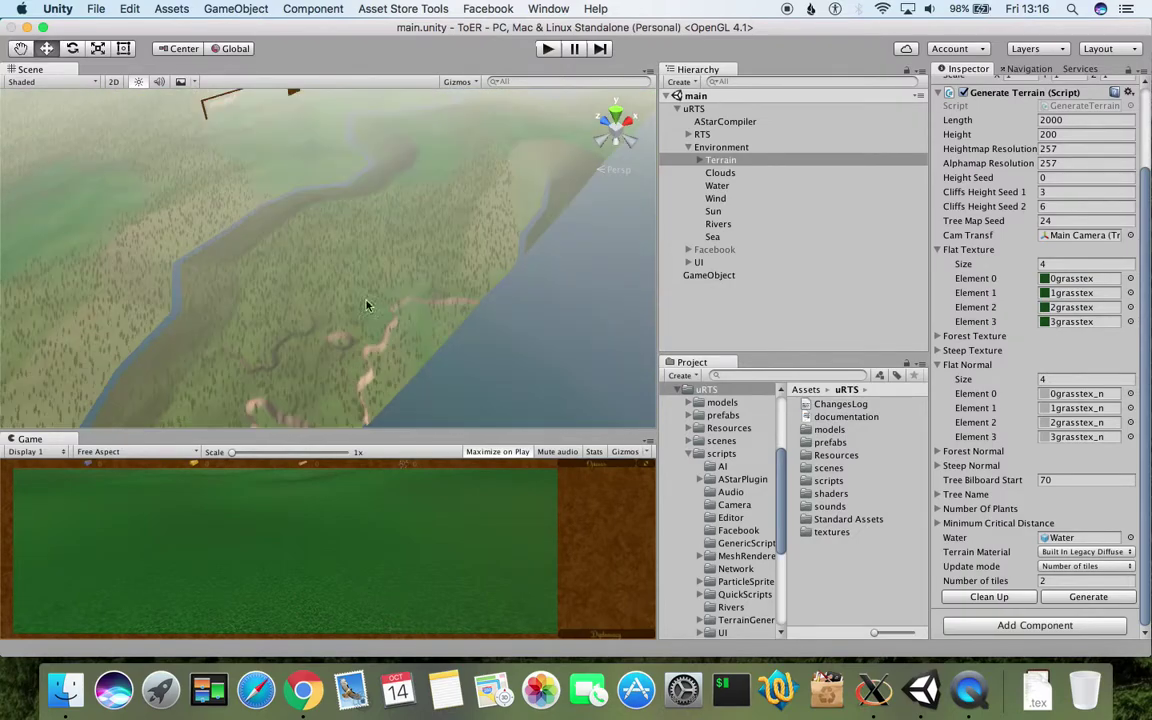
middle_click_drag(366, 305, 403, 260)
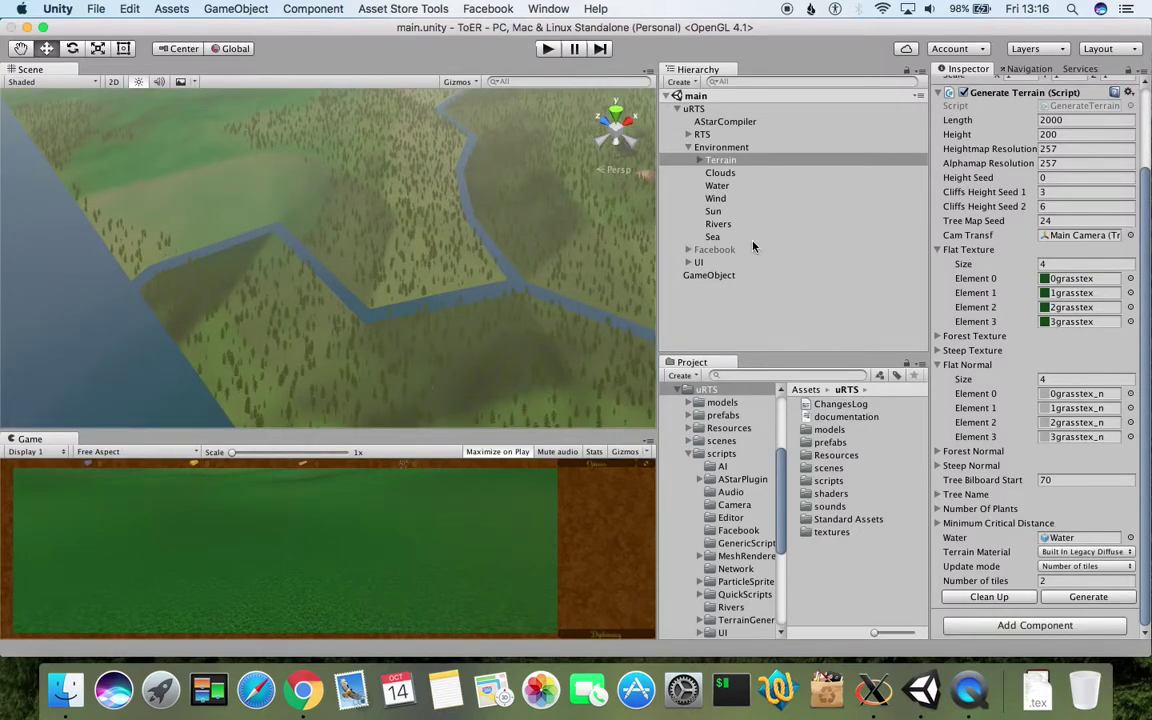
- Set the Rivers script's Number Sub Splits to 64 and save the scene
left_click(712, 224)
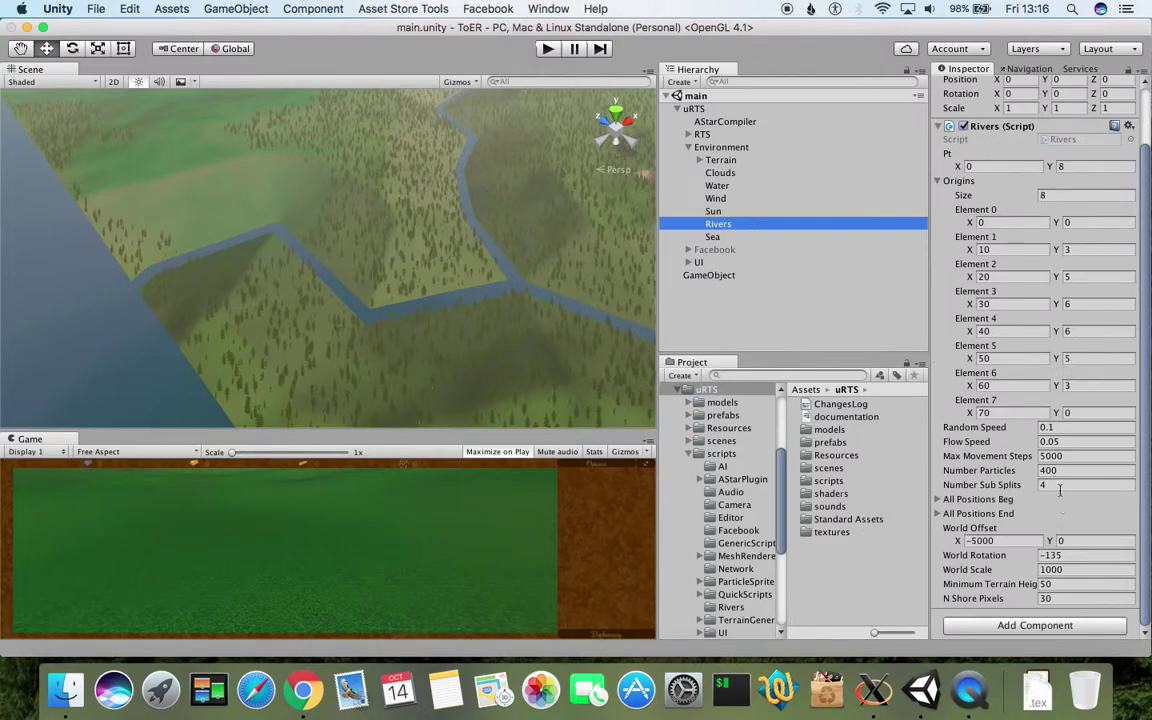
left_click(1059, 487)
type("64")
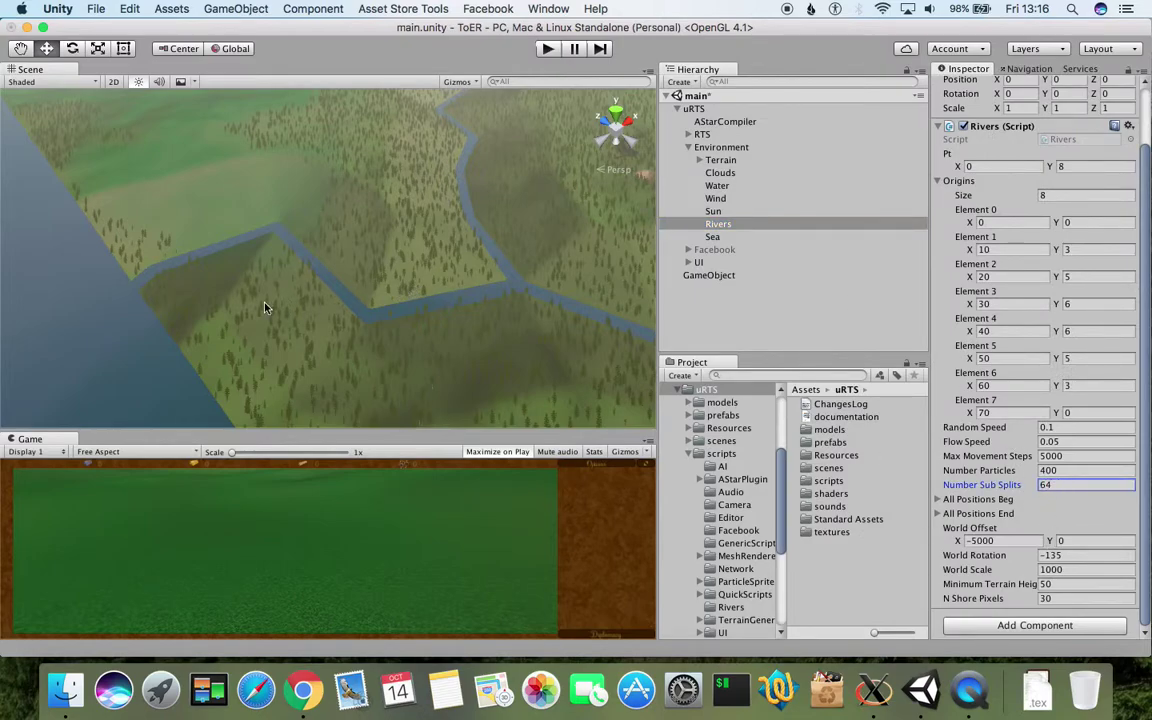
right_click_drag(265, 305, 363, 298)
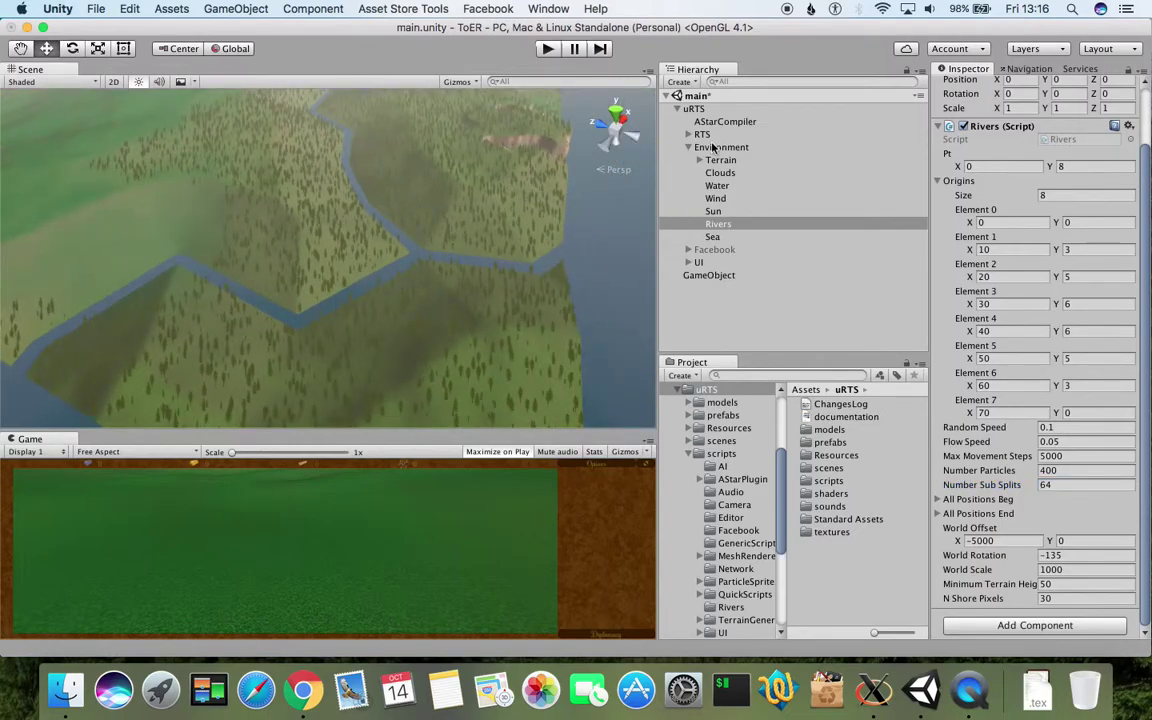
key("super+s")
- Clean up and regenerate the Terrain with 64 river sub splits
left_click(712, 160)
scroll(1025, 404, "down", 2)
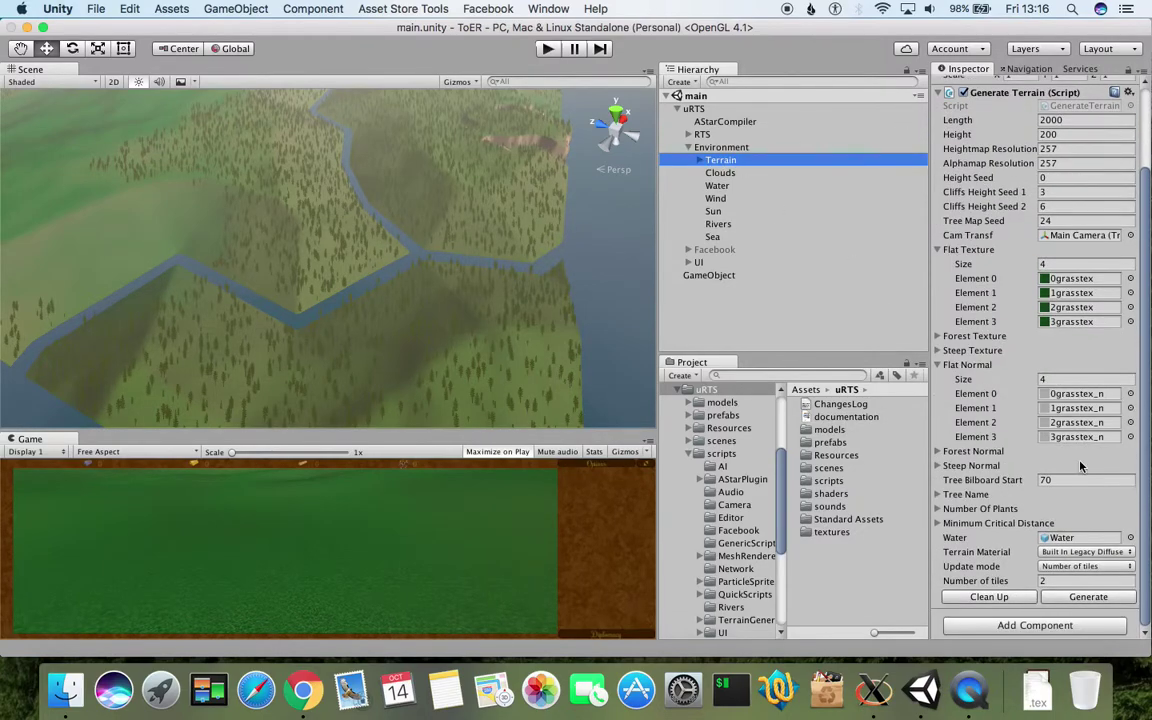
left_click(1008, 598)
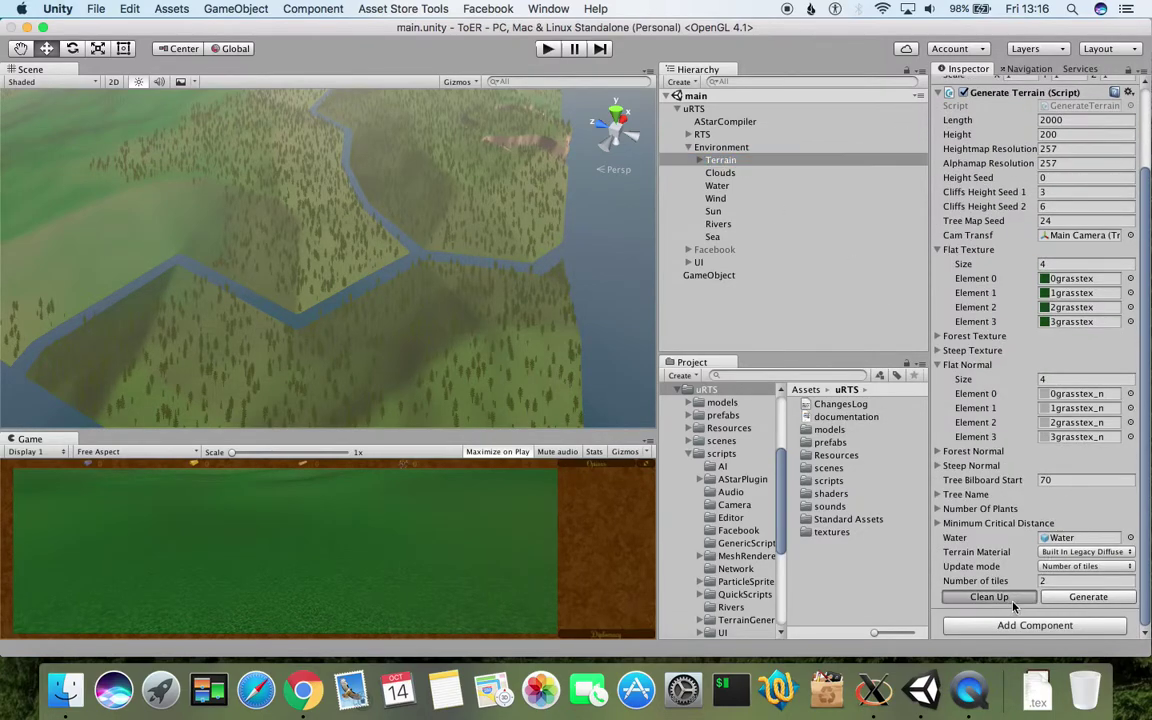
left_click(1084, 598)
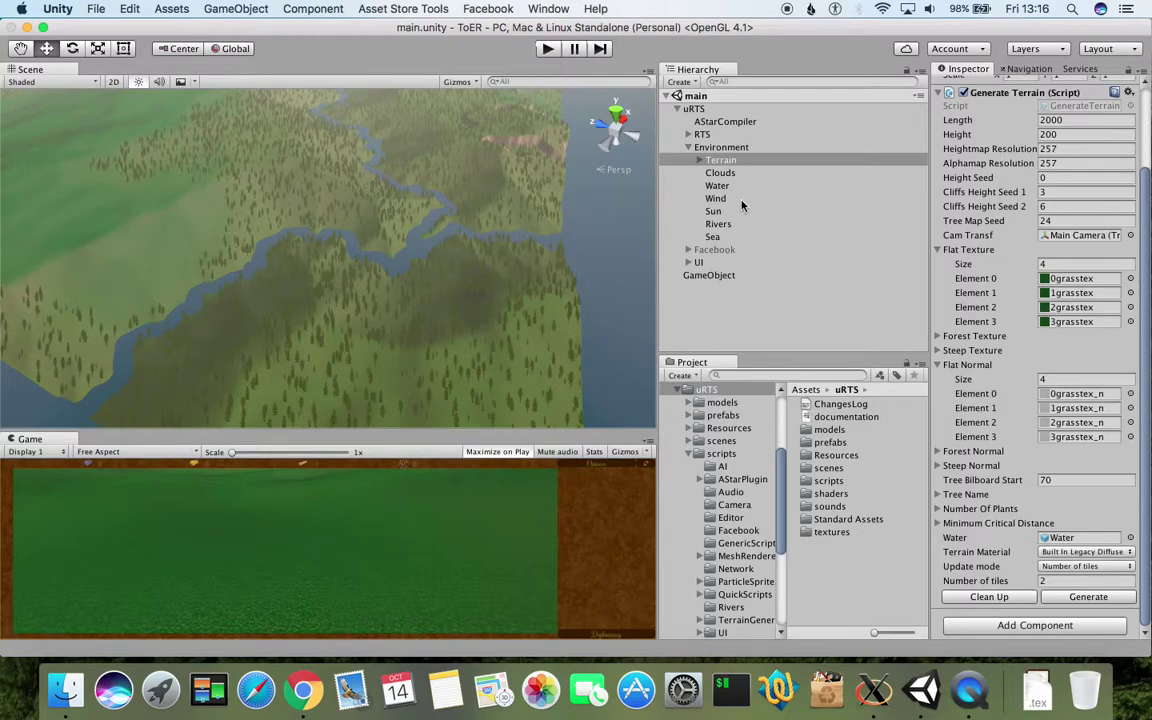
- Raise the Rivers script's Number Sub Splits to 128 and save the scene
left_click(733, 225)
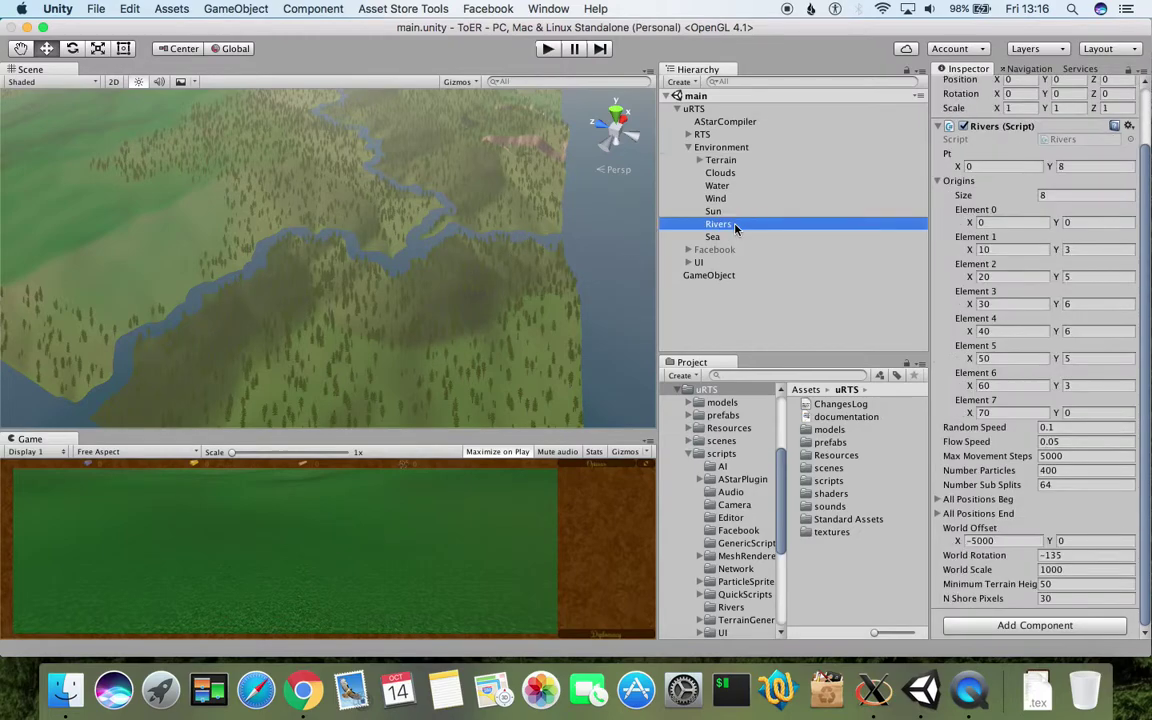
left_click(1053, 485)
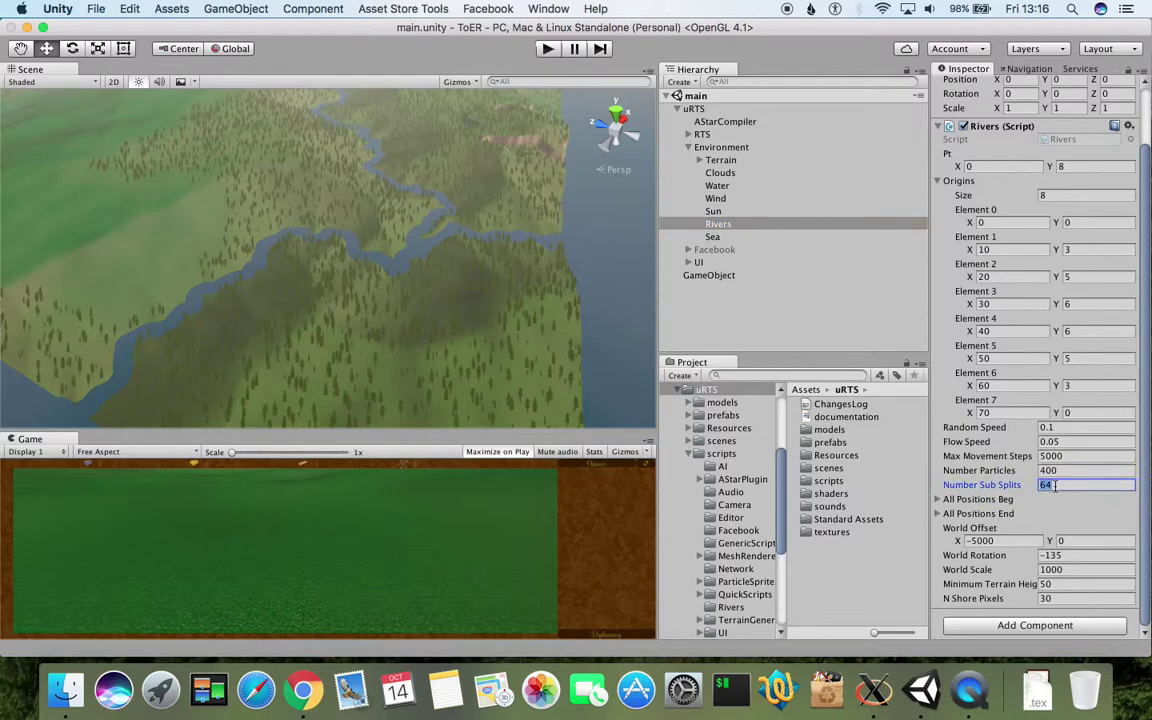
type("128")
key("super+s")
- Clean up and regenerate the Terrain with 128 river sub splits
left_click(735, 150)
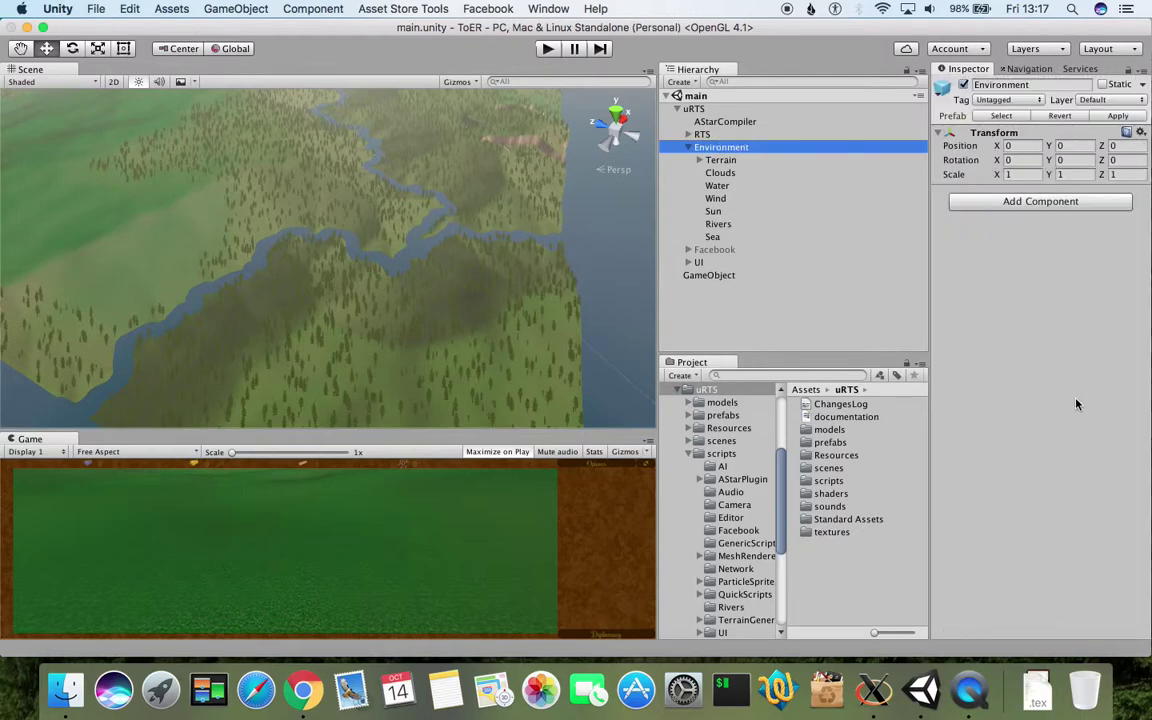
left_click(720, 160)
scroll(1047, 489, "down", 3)
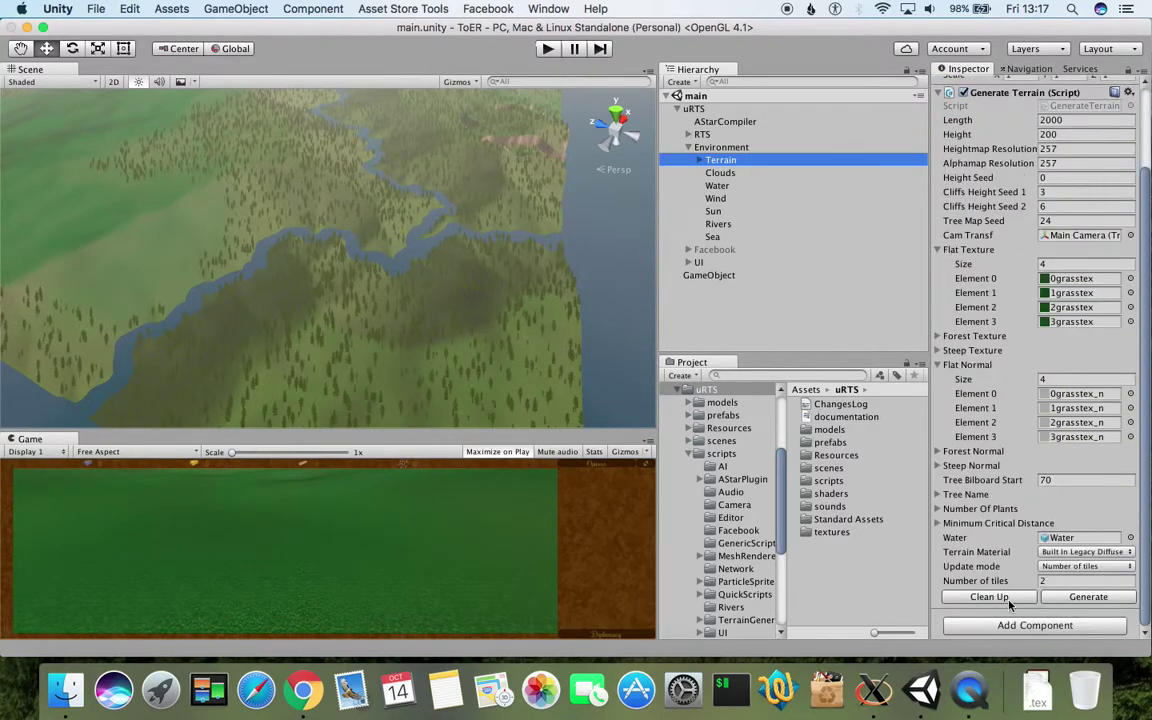
left_click(1087, 598)
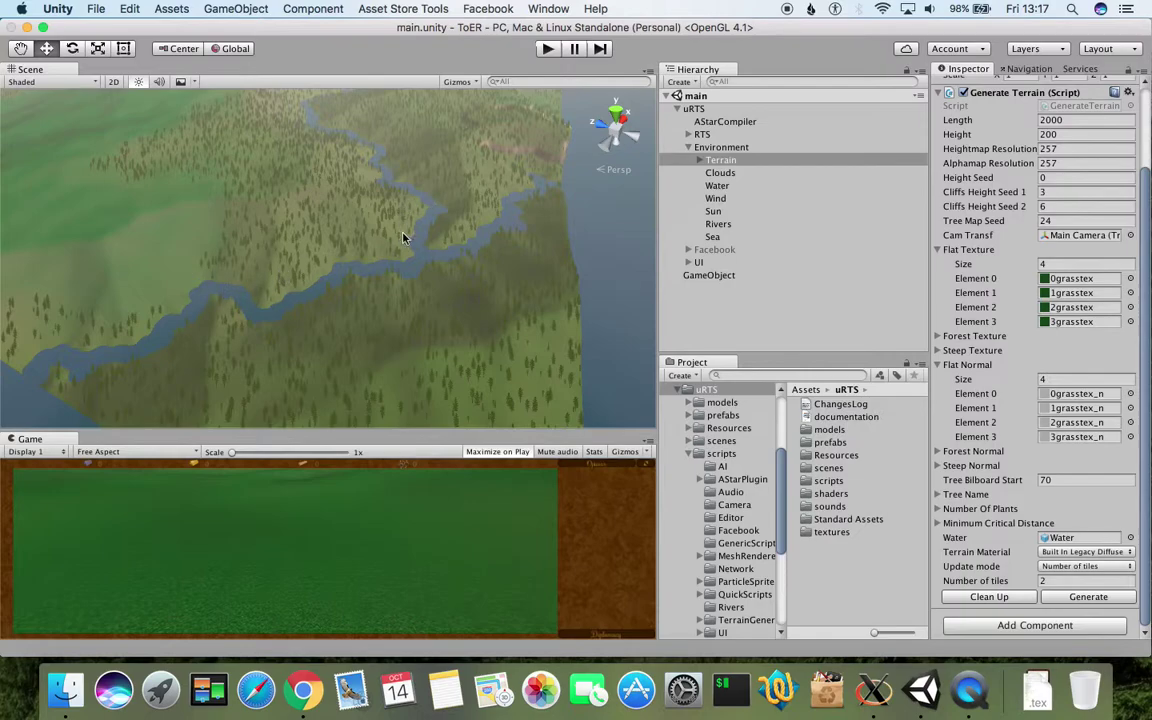
- Examine the banks, curves and junctions of the rivers generated with 128 sub splits, up close and from afar
scroll(368, 281, "up", 4)
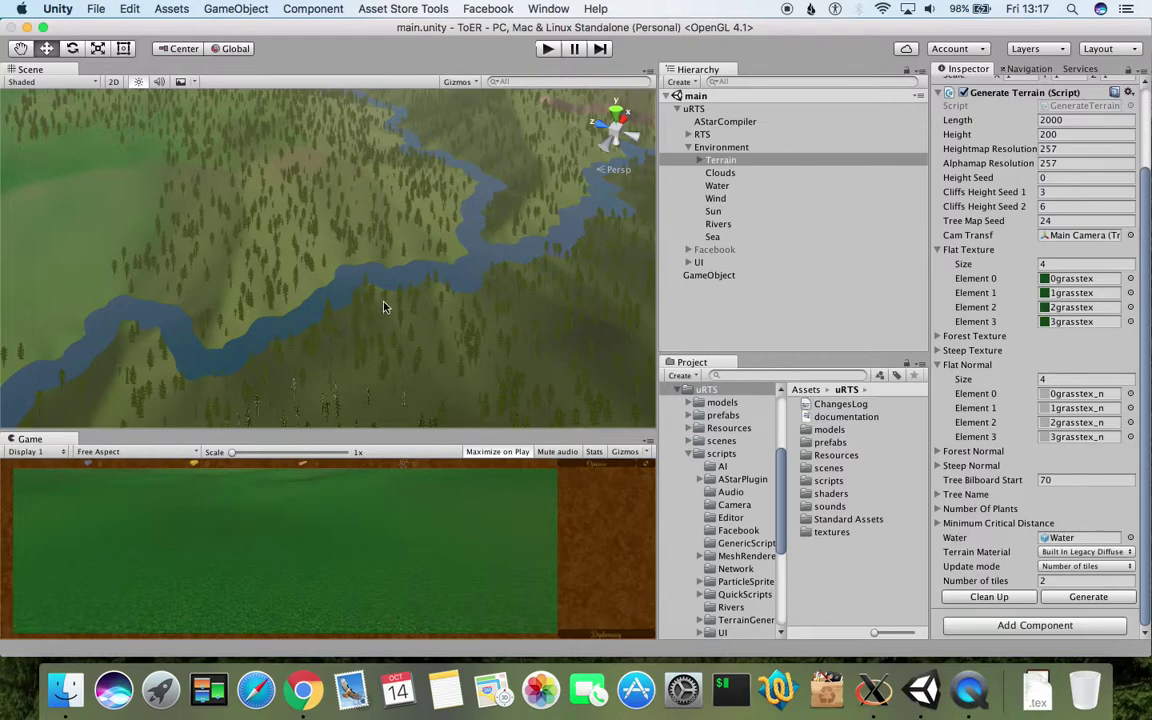
scroll(386, 306, "down", 4)
scroll(362, 222, "up", 5)
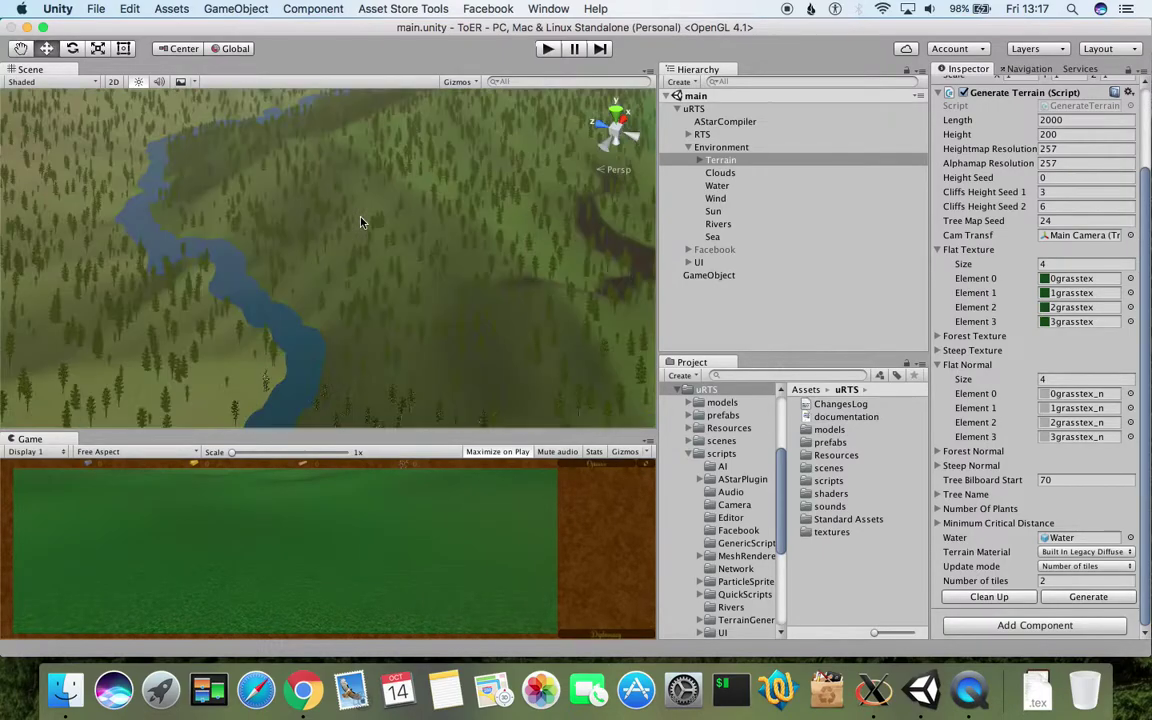
scroll(362, 222, "up", 8)
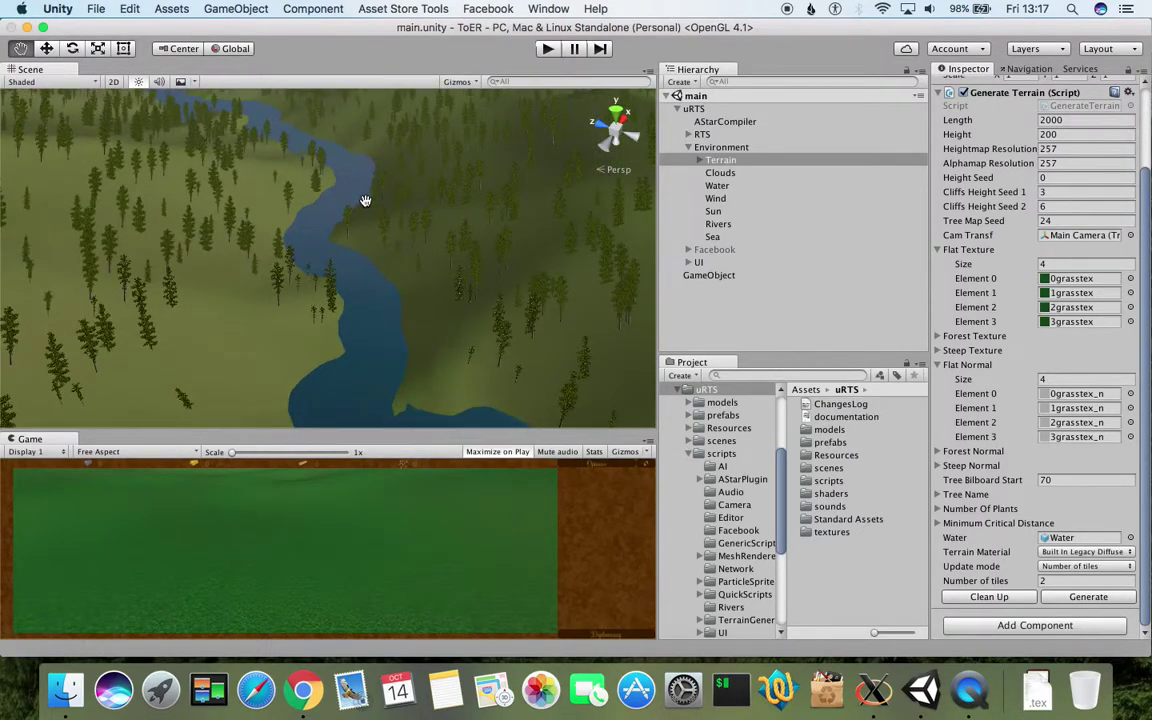
scroll(359, 192, "down", 10)
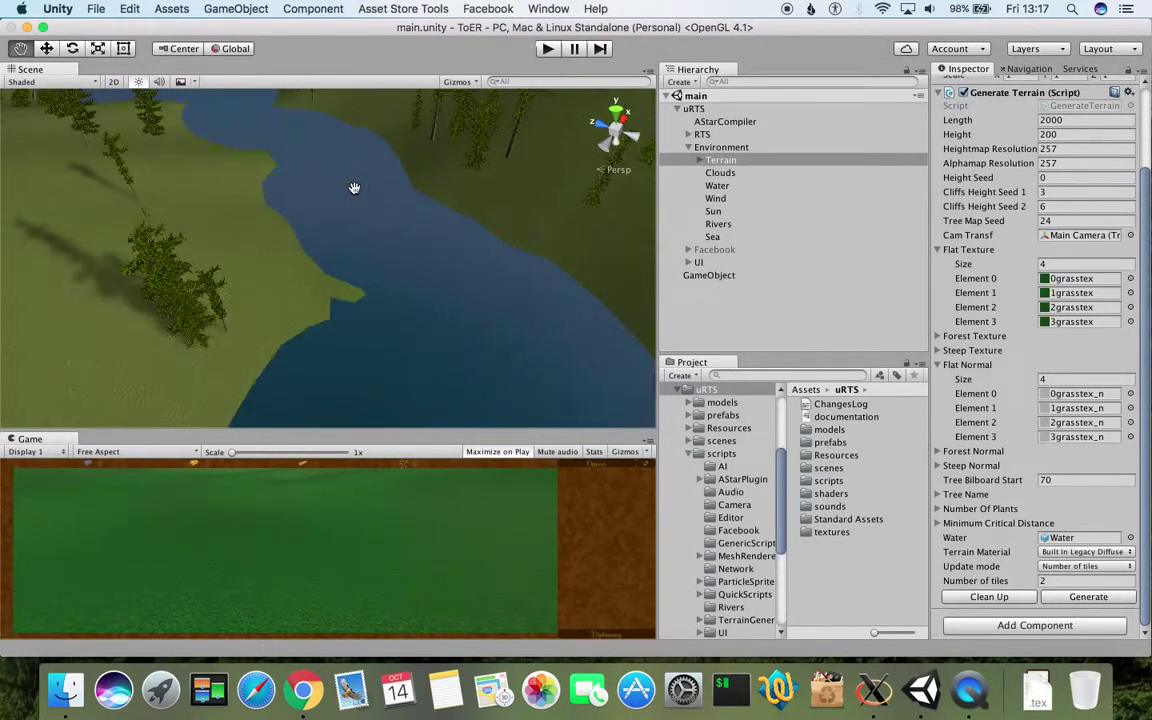
scroll(376, 272, "up", 6)
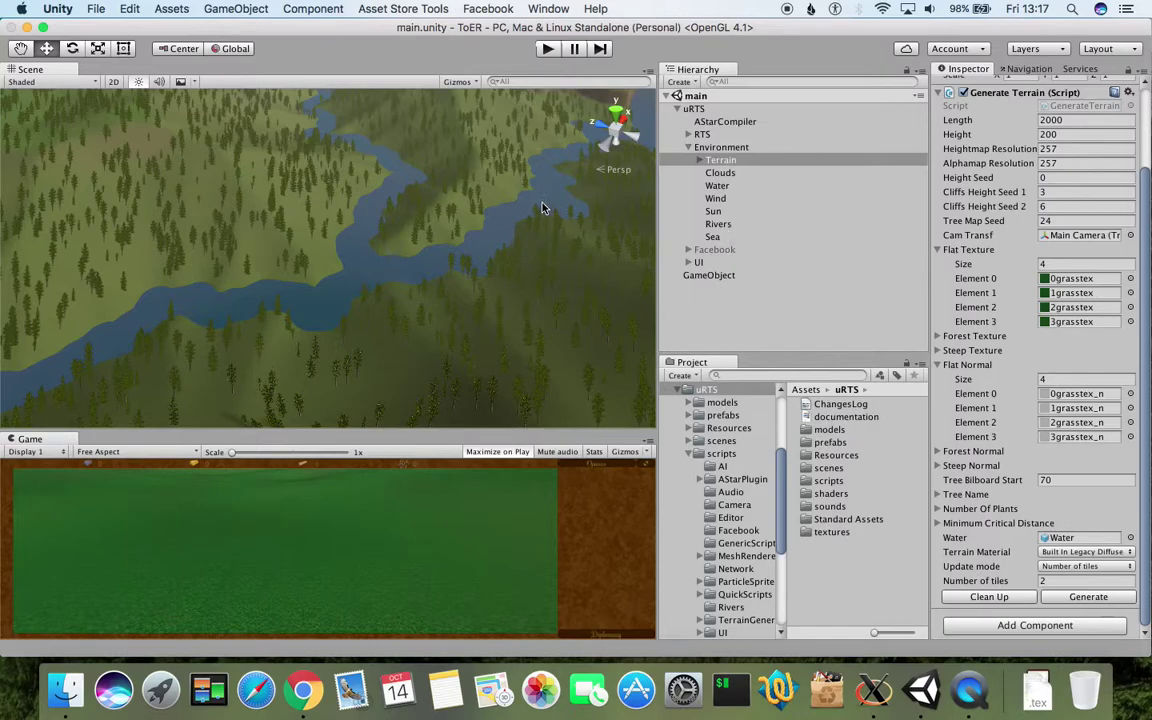
- Return the Rivers script's Number Sub Splits to 64 and save the scene
left_click(718, 224)
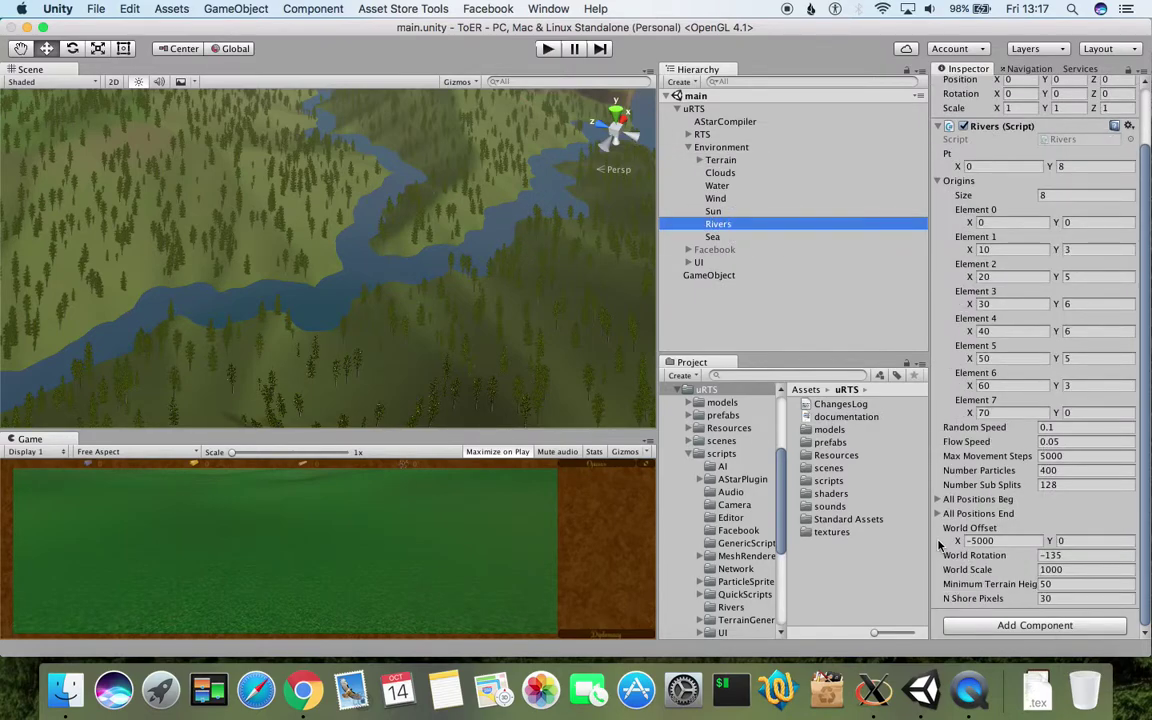
left_click(1067, 484)
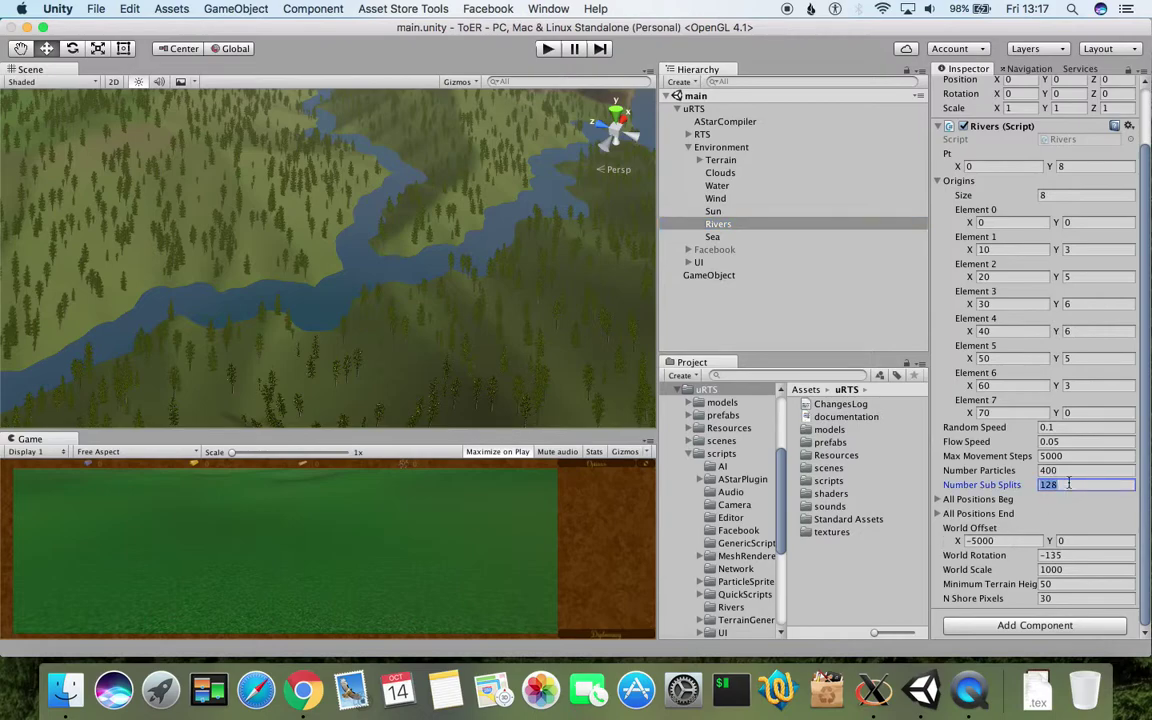
type("64")
key("super+s")
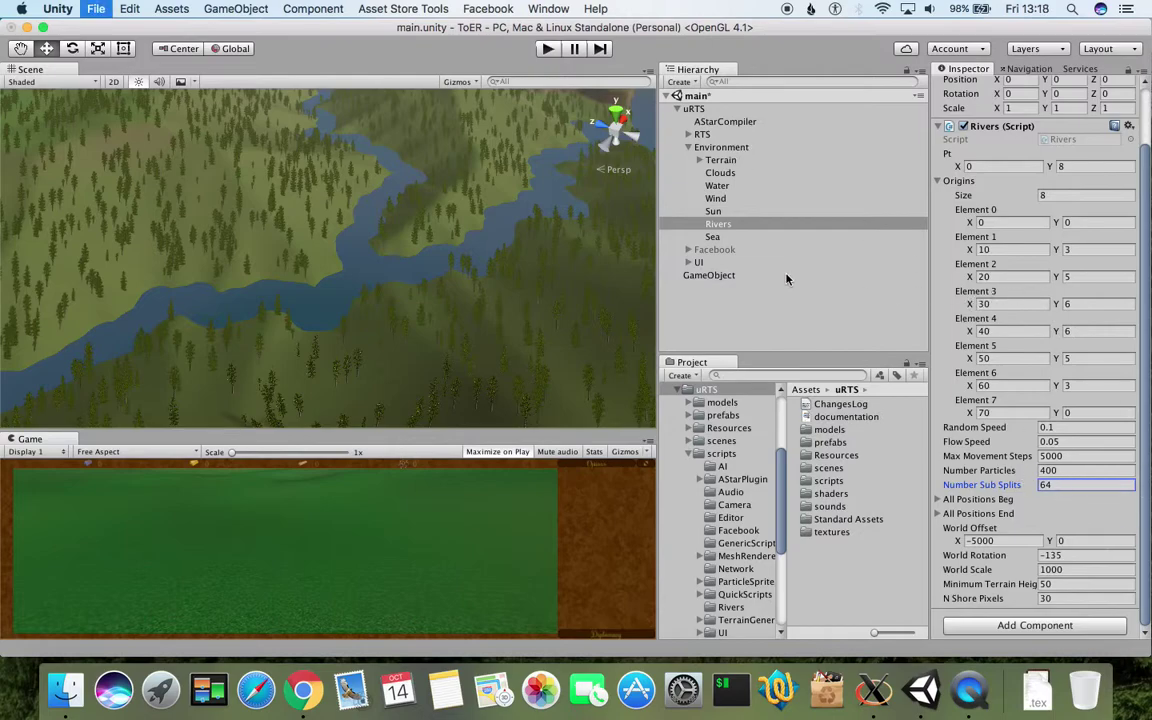
- Clean up the Terrain and generate it again with the sub splits back at 64
left_click(728, 160)
scroll(1019, 428, "down", 1)
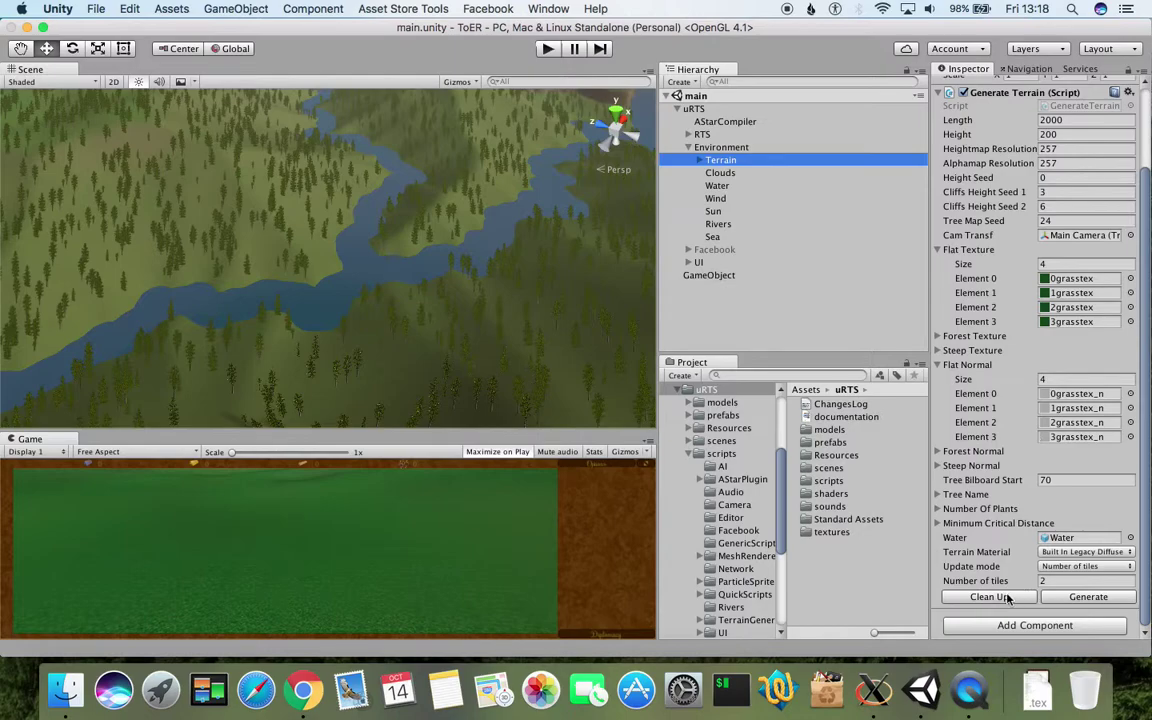
left_click(1076, 598)
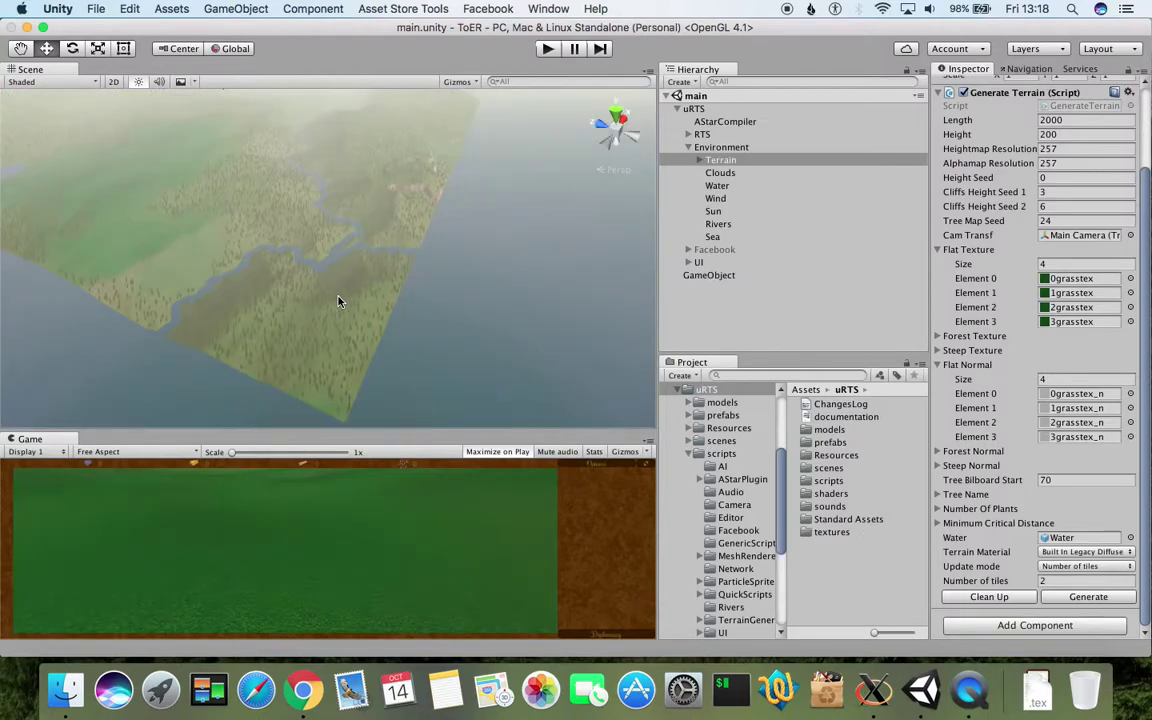
- Examine the river courses generated with 64 sub splits, from the coast to the forested inland hills
scroll(338, 301, "up", 2)
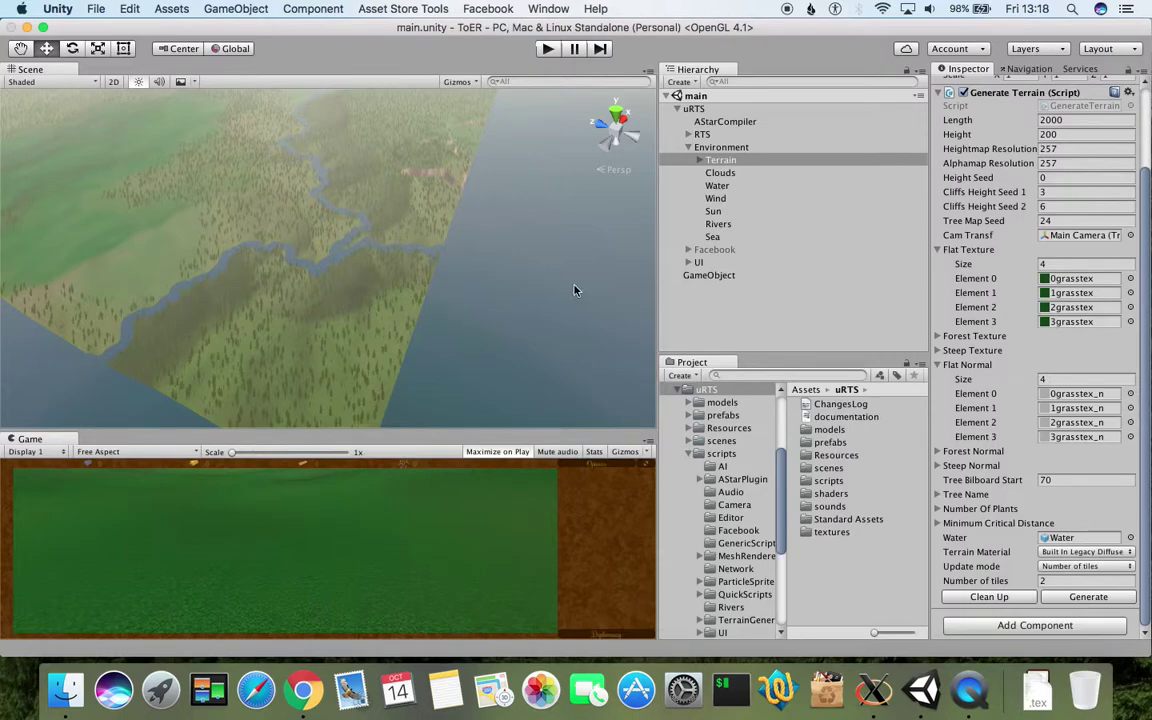
right_click_drag(218, 317, 347, 301)
middle_click_drag(175, 250, 216, 285)
scroll(207, 304, "up", 10)
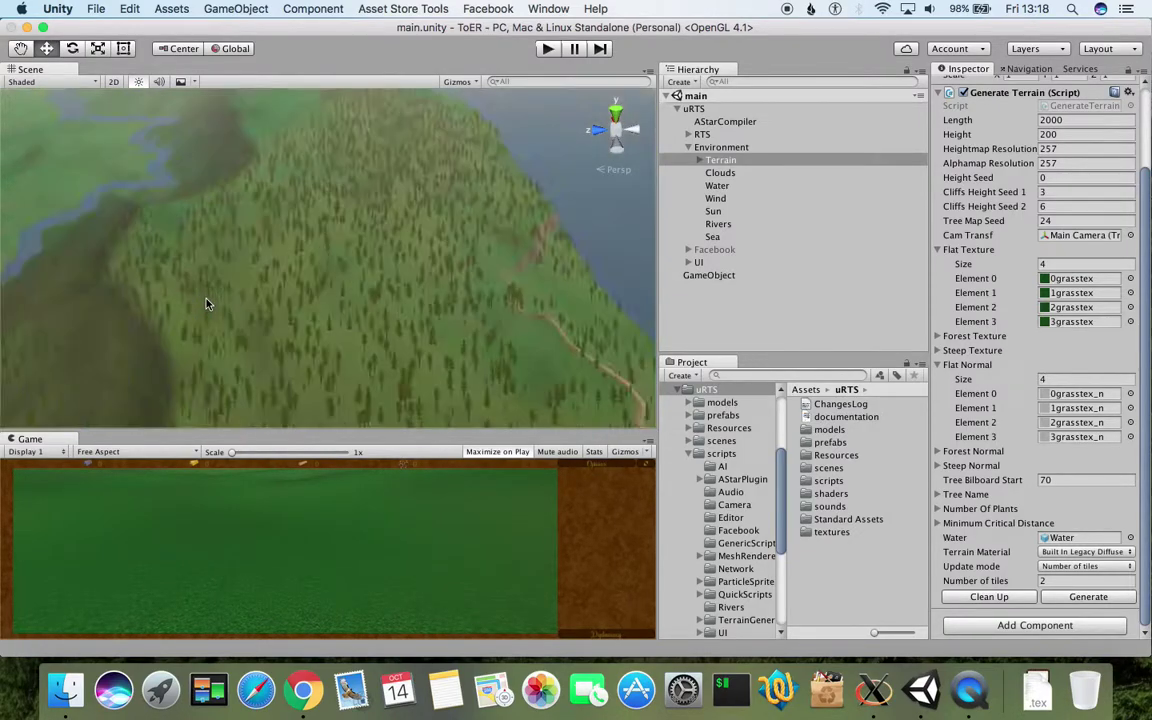
left_click_drag(373, 265, 108, 275, "alt")
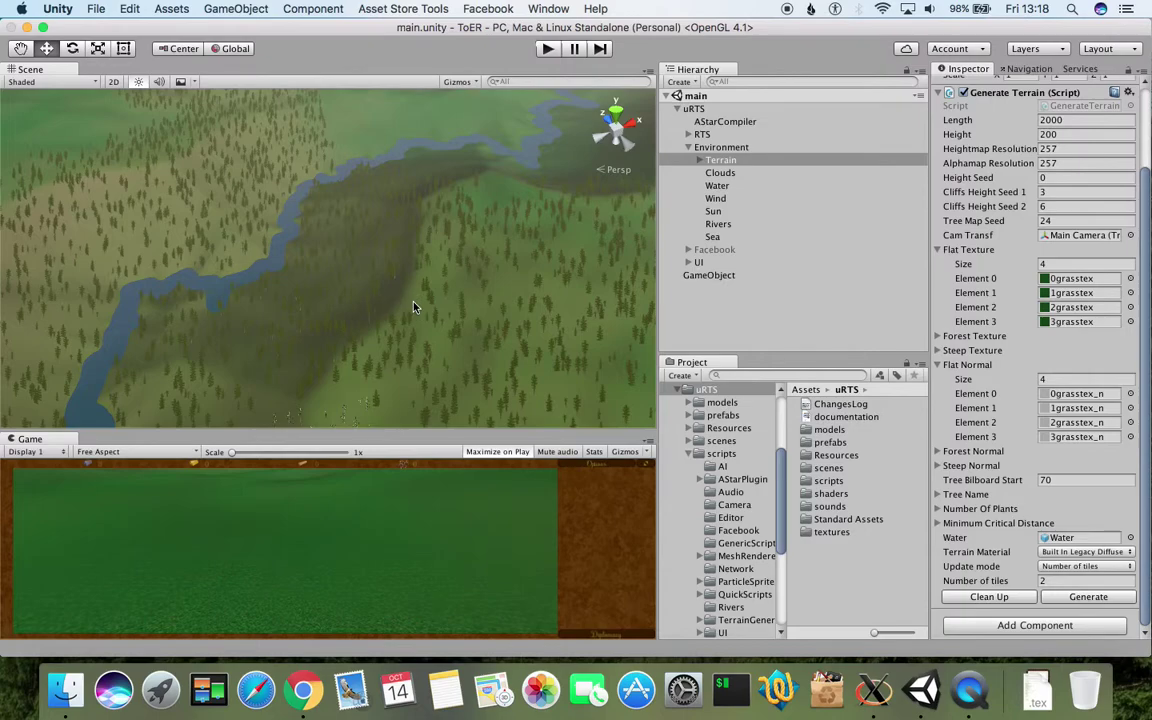
left_click_drag(372, 271, 231, 249, "alt")
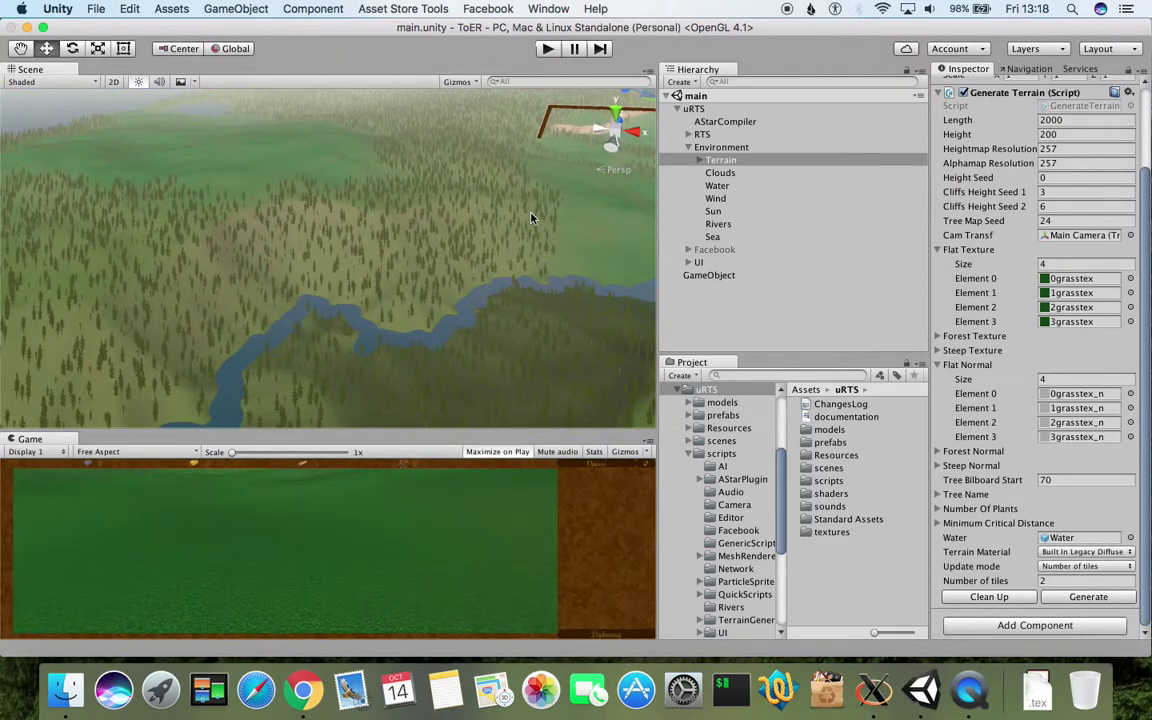